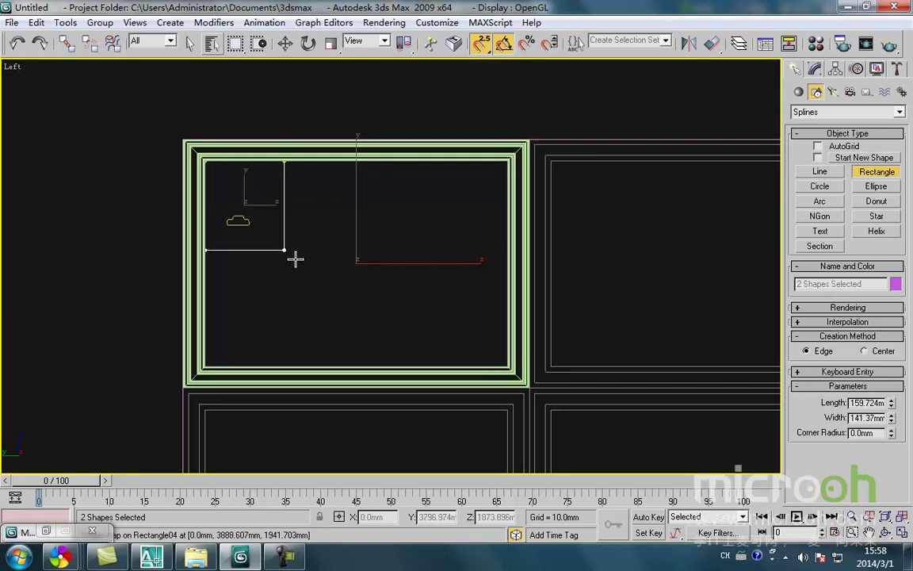
Step: Move the selected rectangular outline along X in the top view so it sits against the frame moulding at the wall opening
{"action": "key", "text": "w"}
{"action": "middle_click_drag", "start_coordinate": [597, 316], "coordinate": [565, 351]}
{"action": "key", "text": "t"}
{"action": "key", "text": "z"}
{"action": "scroll", "coordinate": [535, 336], "scroll_direction": "down", "scroll_amount": 7}
{"action": "key", "text": "space"}
{"action": "left_click_drag", "start_coordinate": [483, 319], "coordinate": [253, 317]}
Step: Extrude the rectangular outline by 120 mm
{"action": "left_click", "coordinate": [816, 71]}
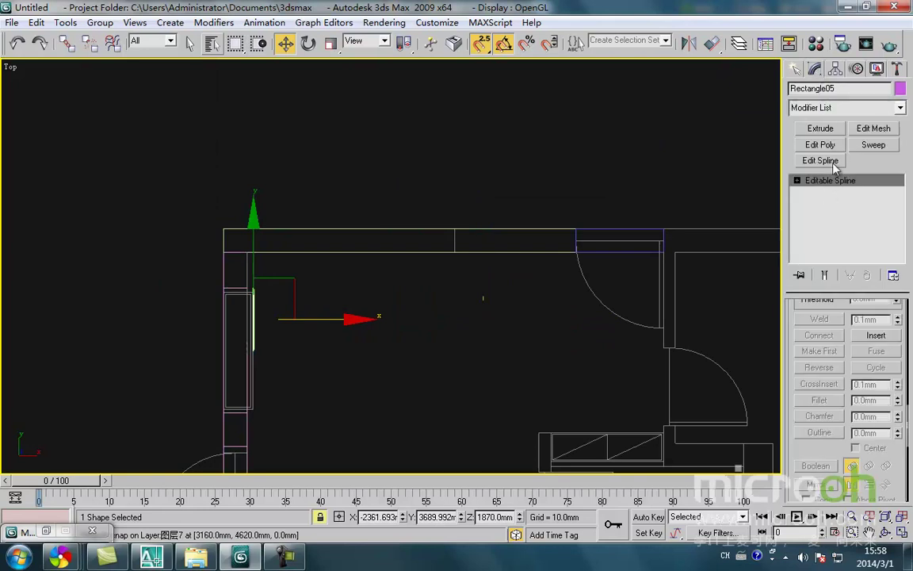
{"action": "left_click", "coordinate": [824, 129]}
{"action": "double_click", "coordinate": [870, 326]}
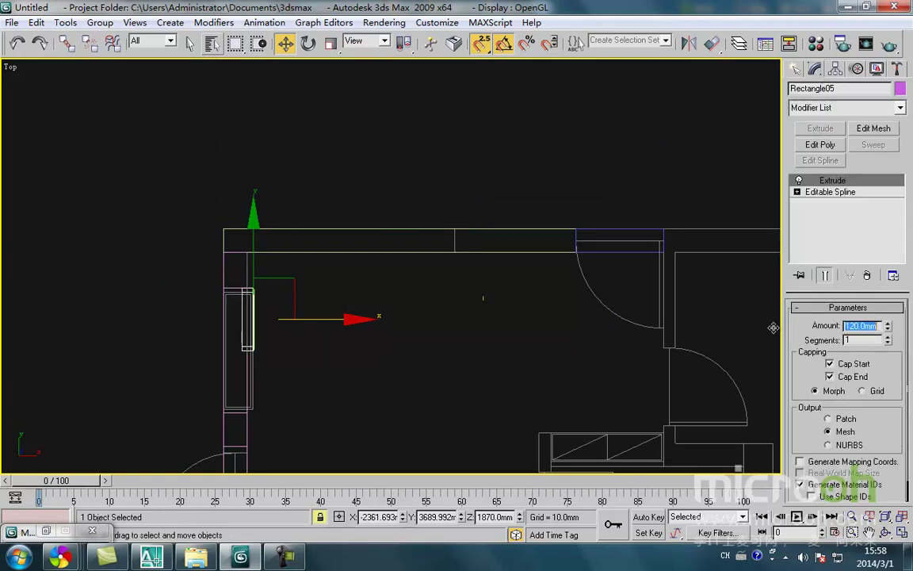
Step: Move the extruded box into the wall opening so its back edge aligns with the wall's outer face
{"action": "middle_click_drag", "start_coordinate": [290, 305], "coordinate": [475, 276]}
{"action": "scroll", "coordinate": [479, 275], "scroll_direction": "up", "scroll_amount": 3}
{"action": "left_click_drag", "start_coordinate": [451, 327], "coordinate": [294, 376]}
{"action": "left_click_drag", "start_coordinate": [288, 421], "coordinate": [278, 238]}
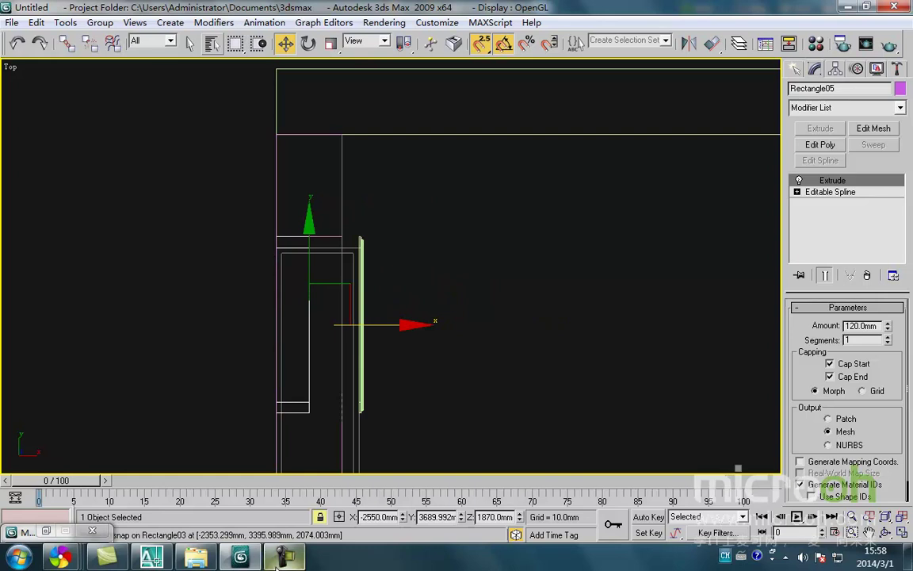
Step: Switch to the AutoCAD drawing and examine the dining-room wall cabinet in the floor plan for its depth dimension
{"action": "left_click", "coordinate": [150, 559]}
{"action": "scroll", "coordinate": [352, 344], "scroll_direction": "down", "scroll_amount": 11}
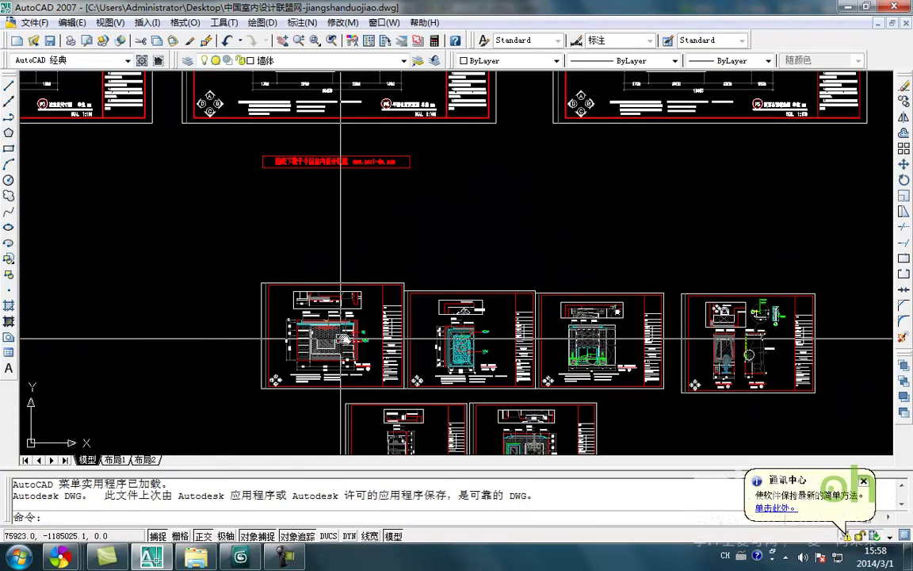
{"action": "scroll", "coordinate": [341, 339], "scroll_direction": "down", "scroll_amount": 3}
{"action": "middle_click_drag", "start_coordinate": [319, 396], "coordinate": [385, 332]}
{"action": "middle_click_drag", "start_coordinate": [365, 173], "coordinate": [407, 347]}
{"action": "scroll", "coordinate": [408, 232], "scroll_direction": "up", "scroll_amount": 5}
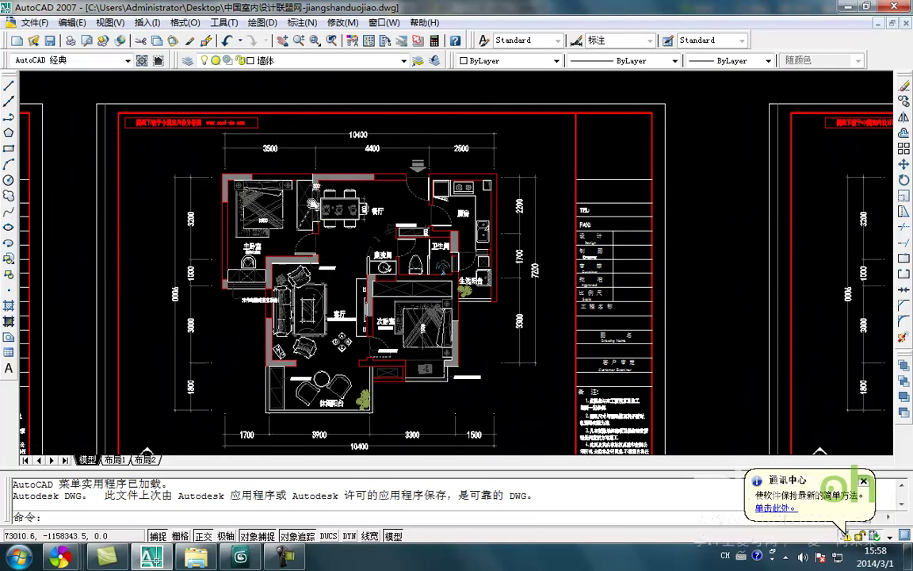
{"action": "scroll", "coordinate": [304, 211], "scroll_direction": "up", "scroll_amount": 6}
{"action": "middle_click_drag", "start_coordinate": [363, 230], "coordinate": [361, 278]}
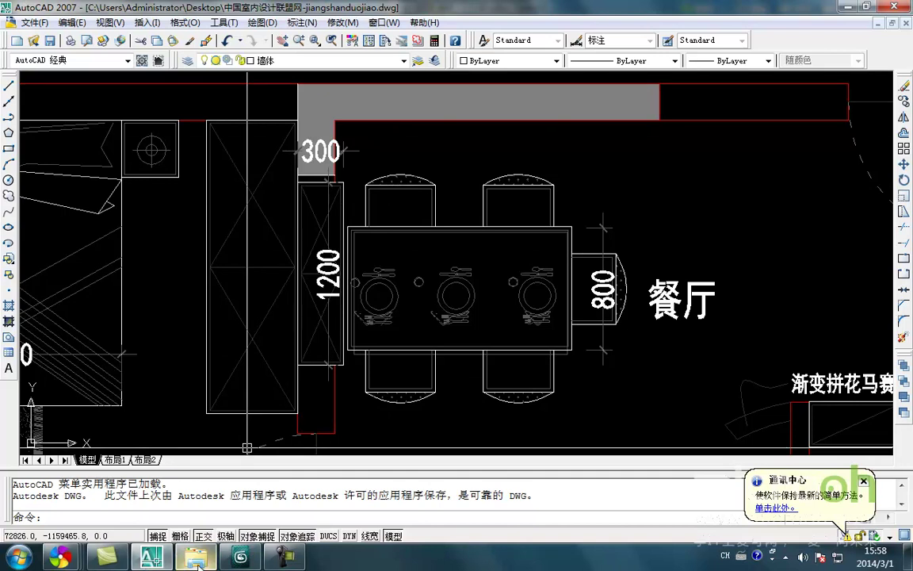
Step: Switch back to 3ds Max, set the box's extrusion amount to 300 mm and snap its back edge to the wall's outer face
{"action": "left_click", "coordinate": [240, 557]}
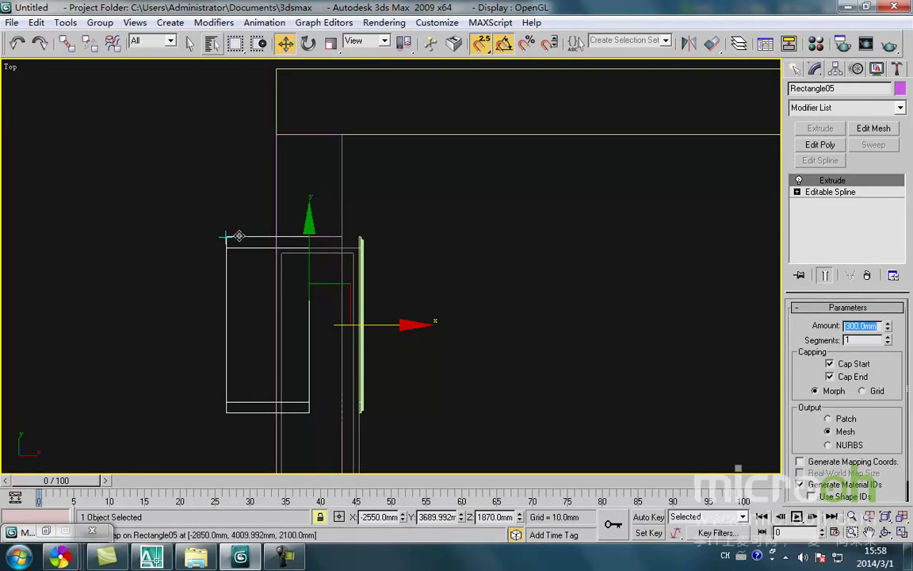
{"action": "left_click_drag", "start_coordinate": [229, 235], "coordinate": [297, 236]}
{"action": "scroll", "coordinate": [384, 216], "scroll_direction": "up", "scroll_amount": 3}
{"action": "left_click", "coordinate": [361, 312]}
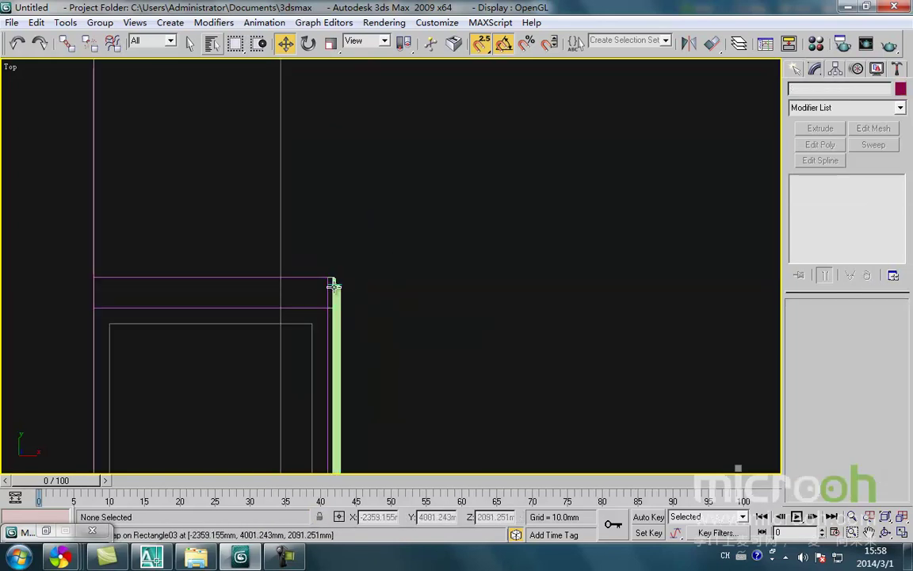
{"action": "scroll", "coordinate": [336, 298], "scroll_direction": "up", "scroll_amount": 2}
{"action": "left_click_drag", "start_coordinate": [332, 287], "coordinate": [405, 298]}
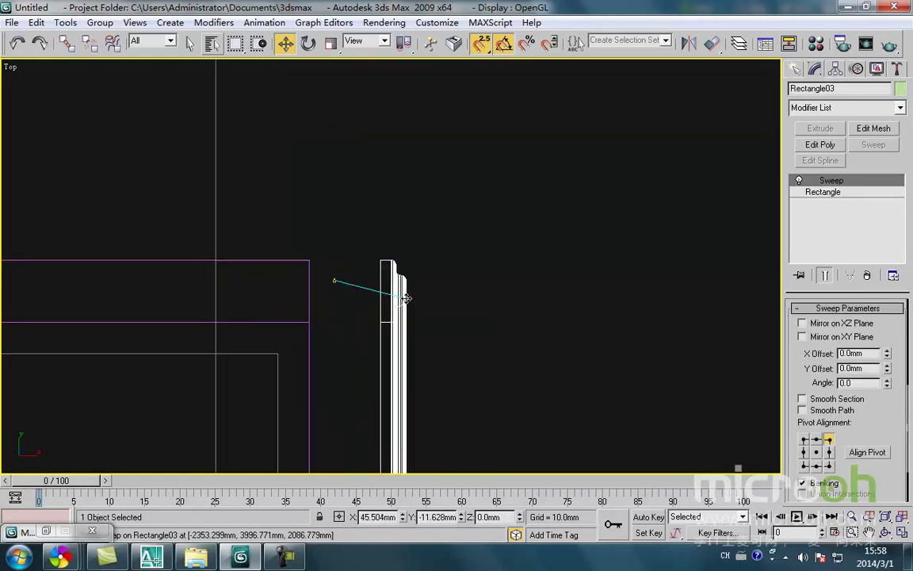
{"action": "key", "text": "ctrl+z"}
Step: Select the frame moulding together with the extruded box in the wall opening
{"action": "middle_click_drag", "start_coordinate": [396, 293], "coordinate": [384, 202]}
{"action": "scroll", "coordinate": [384, 202], "scroll_direction": "down", "scroll_amount": 3}
{"action": "mouse_move", "coordinate": [400, 283]}
{"action": "left_mouse_down"}
{"action": "mouse_move", "coordinate": [357, 225]}
{"action": "mouse_move", "coordinate": [355, 196]}
{"action": "left_mouse_up"}
{"action": "middle_click_drag", "start_coordinate": [361, 213], "coordinate": [358, 272]}
{"action": "scroll", "coordinate": [359, 272], "scroll_direction": "down", "scroll_amount": 5}
{"action": "middle_click_drag", "start_coordinate": [388, 314], "coordinate": [334, 235], "text": "alt"}
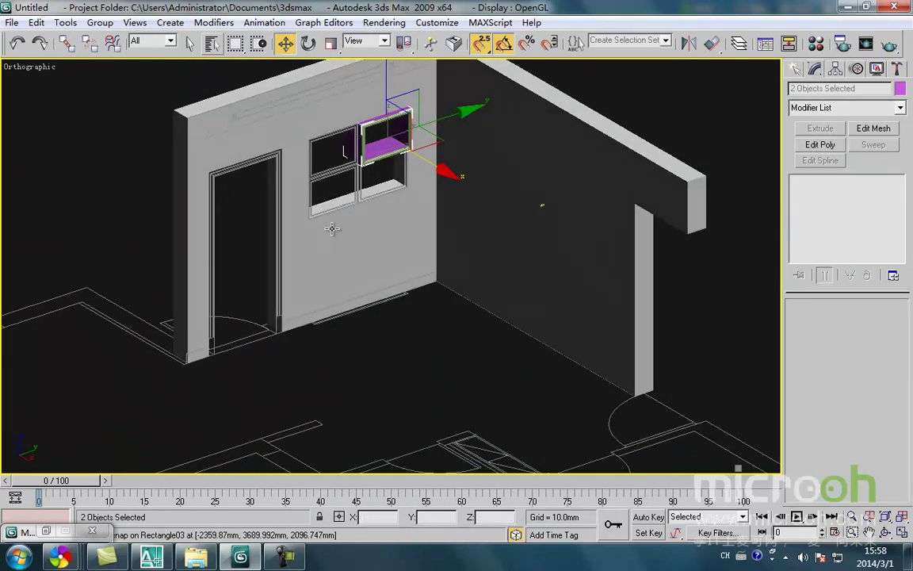
Step: Switch to AutoCAD and examine the dining-room elevation's material notes for the framed openings
{"action": "left_click", "coordinate": [151, 557]}
{"action": "scroll", "coordinate": [412, 257], "scroll_direction": "down", "scroll_amount": 6}
{"action": "scroll", "coordinate": [465, 255], "scroll_direction": "down", "scroll_amount": 4}
{"action": "scroll", "coordinate": [466, 423], "scroll_direction": "up", "scroll_amount": 3}
{"action": "scroll", "coordinate": [568, 312], "scroll_direction": "up", "scroll_amount": 4}
{"action": "middle_click_drag", "start_coordinate": [758, 113], "coordinate": [557, 210]}
{"action": "scroll", "coordinate": [557, 210], "scroll_direction": "down", "scroll_amount": 4}
{"action": "middle_click_drag", "start_coordinate": [522, 296], "coordinate": [553, 225]}
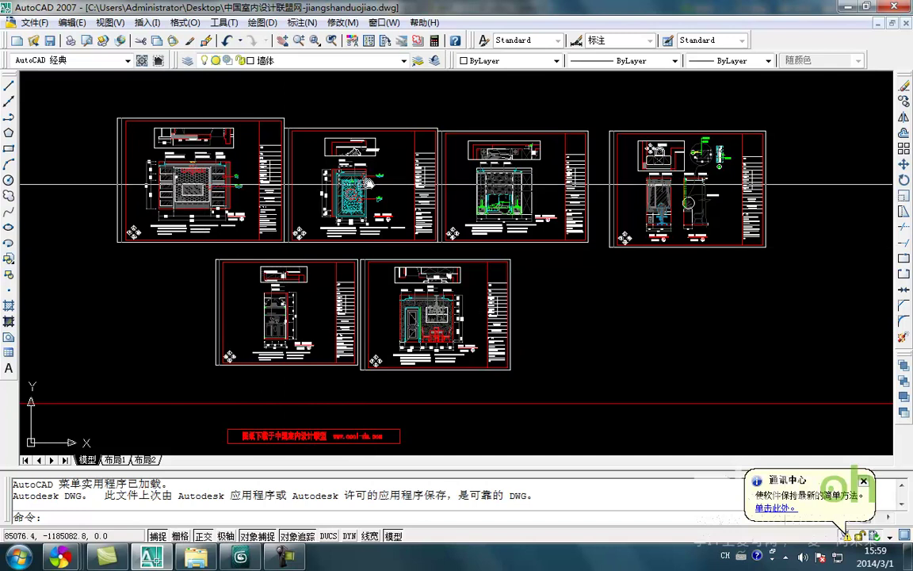
{"action": "scroll", "coordinate": [442, 308], "scroll_direction": "up", "scroll_amount": 2}
{"action": "scroll", "coordinate": [442, 308], "scroll_direction": "up", "scroll_amount": 8}
{"action": "mouse_move", "coordinate": [437, 278]}
{"action": "middle_mouse_down"}
{"action": "mouse_move", "coordinate": [438, 344]}
{"action": "mouse_move", "coordinate": [448, 346]}
{"action": "middle_mouse_up"}
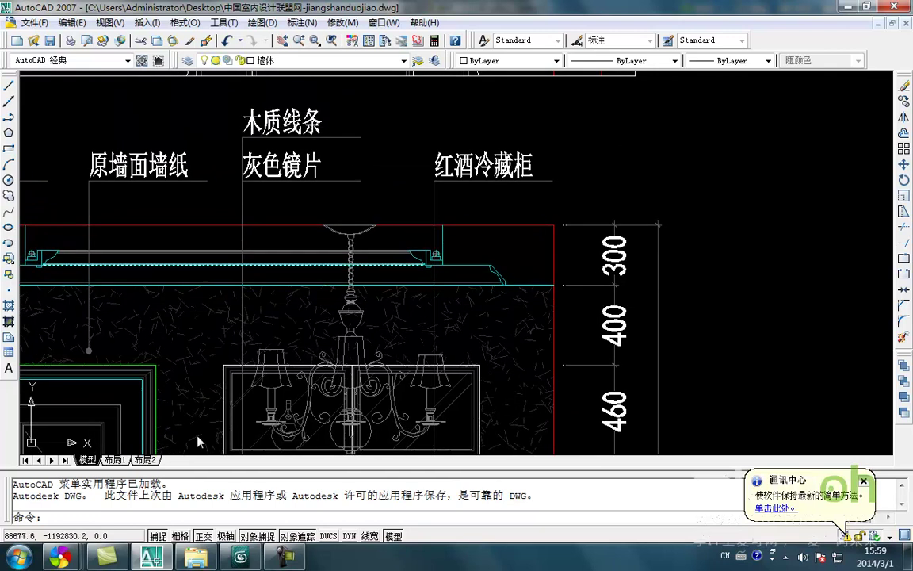
{"action": "left_click", "coordinate": [476, 281]}
{"action": "type", "text": "m"}
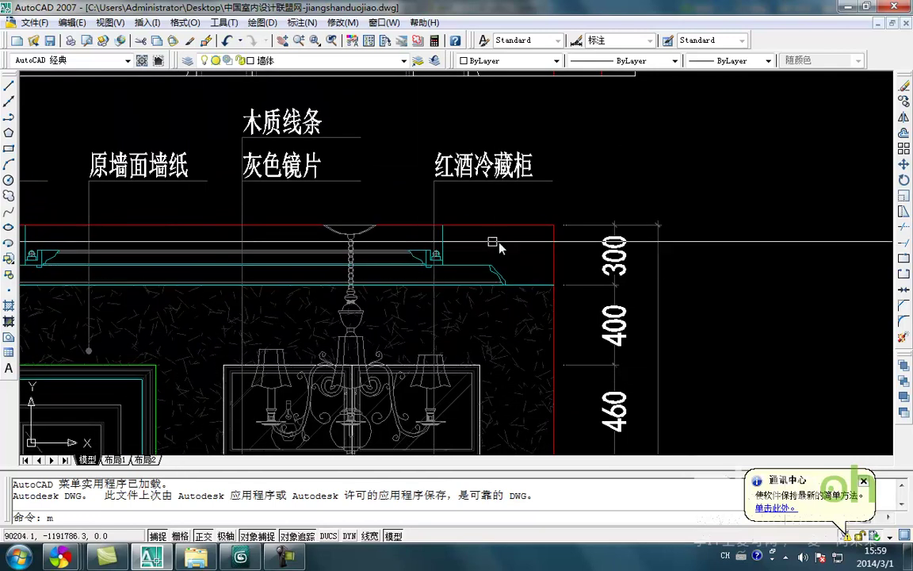
Step: Switch back to 3ds Max and name the second material slot 木质线条
{"action": "left_click", "coordinate": [240, 559]}
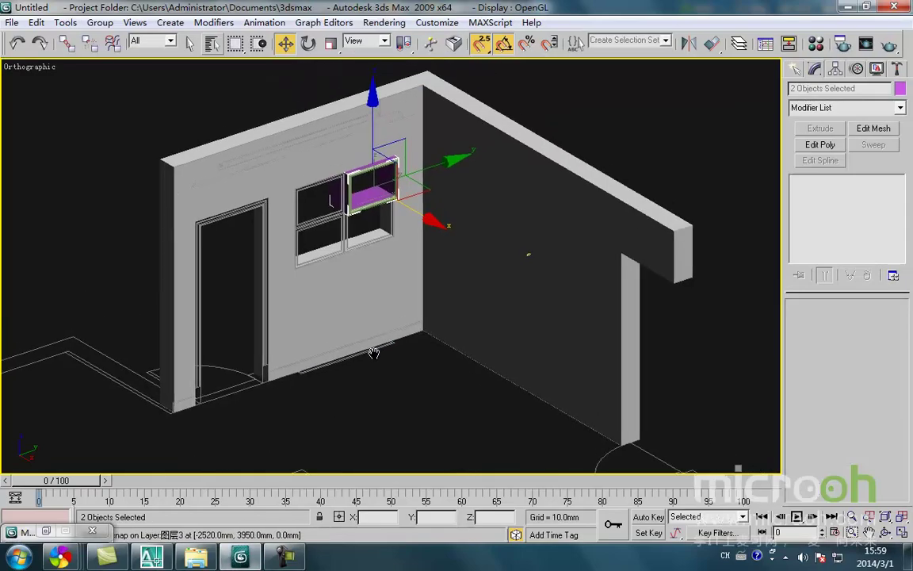
{"action": "key", "text": "m"}
{"action": "left_click", "coordinate": [628, 127]}
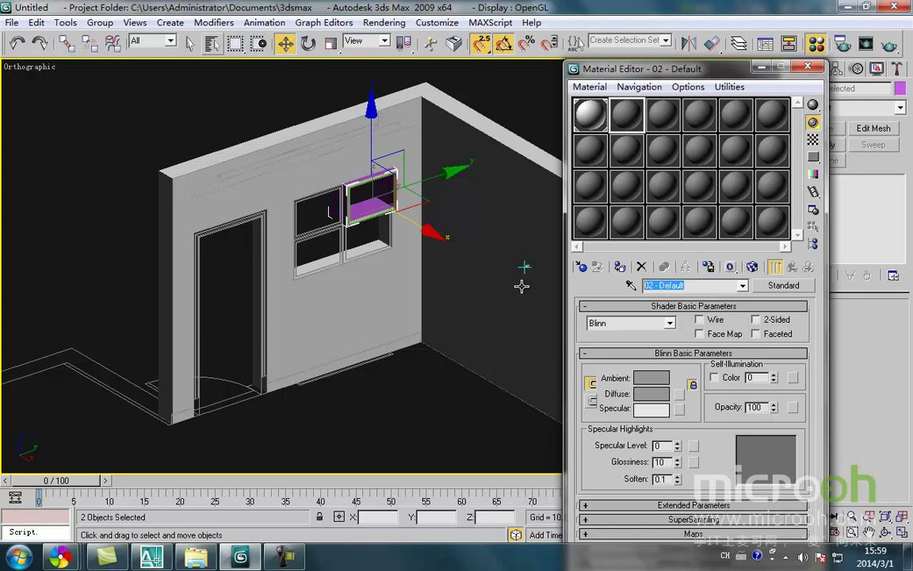
{"action": "type", "text": "muzhi"}
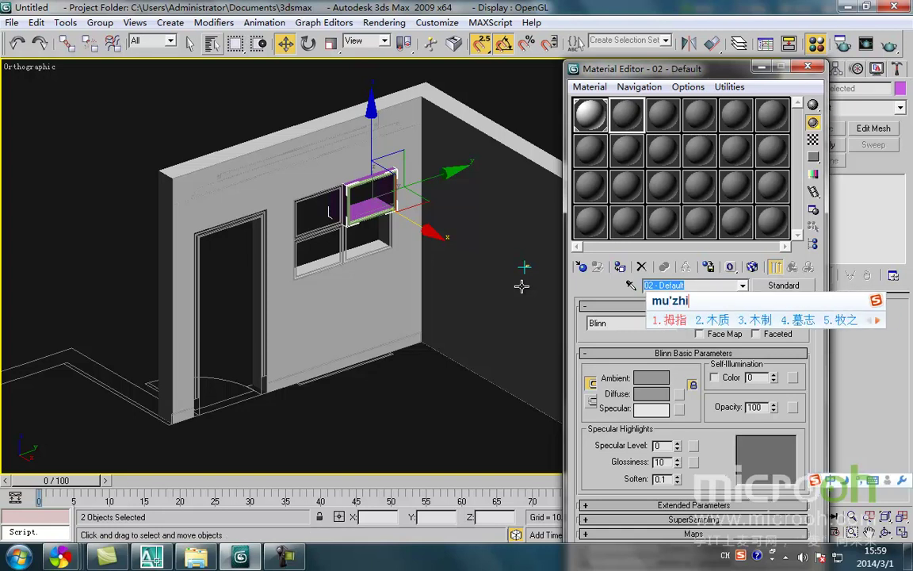
{"action": "type", "text": "2xiantiao"}
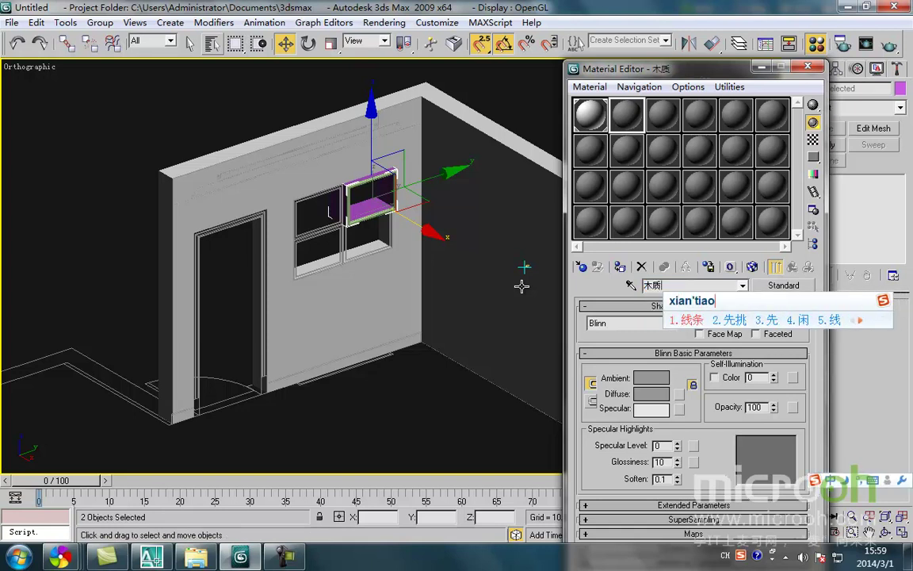
{"action": "key", "text": "space"}
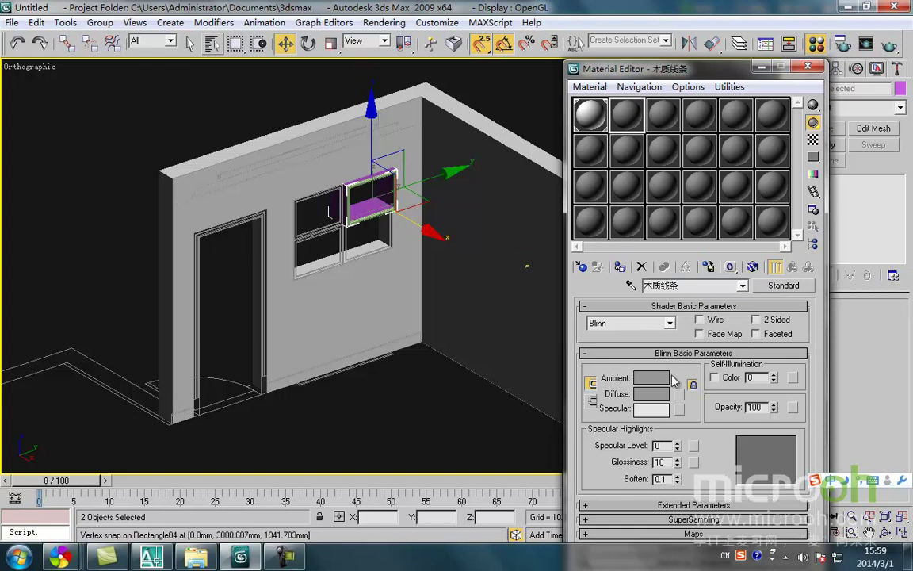
Step: Set the material's ambient and diffuse colour to RGB 116, 101, 42 and assign it to the selected frame and box
{"action": "left_click", "coordinate": [659, 380]}
{"action": "left_click", "coordinate": [302, 164]}
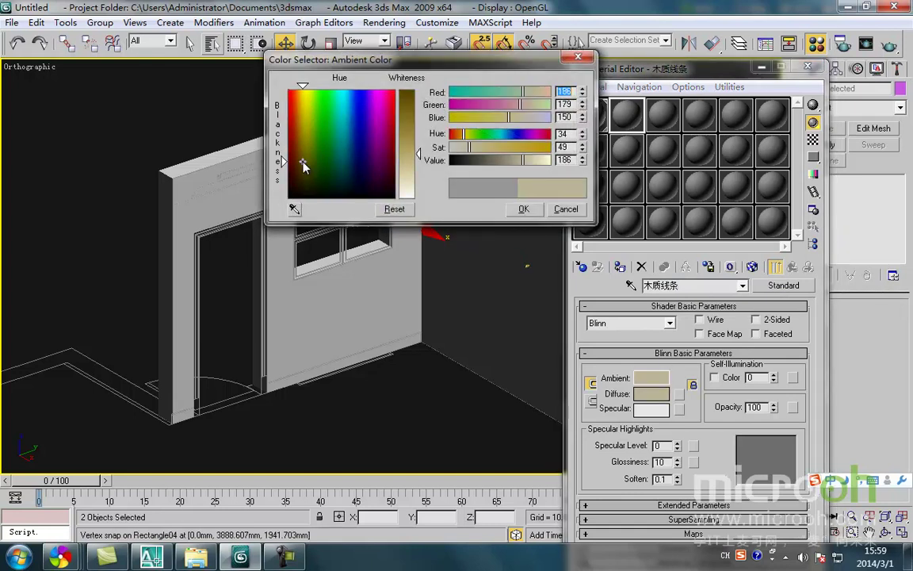
{"action": "left_click_drag", "start_coordinate": [419, 147], "coordinate": [419, 112]}
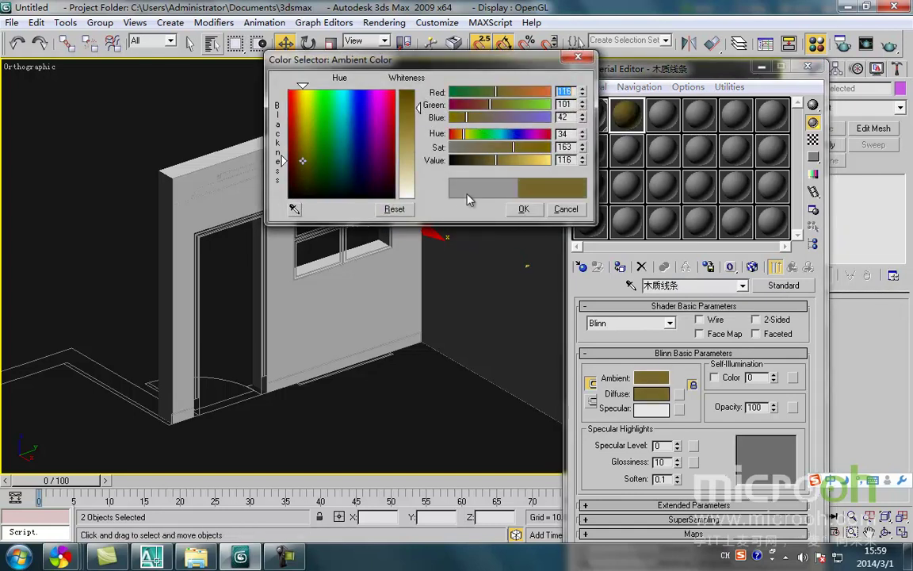
{"action": "left_click", "coordinate": [523, 208]}
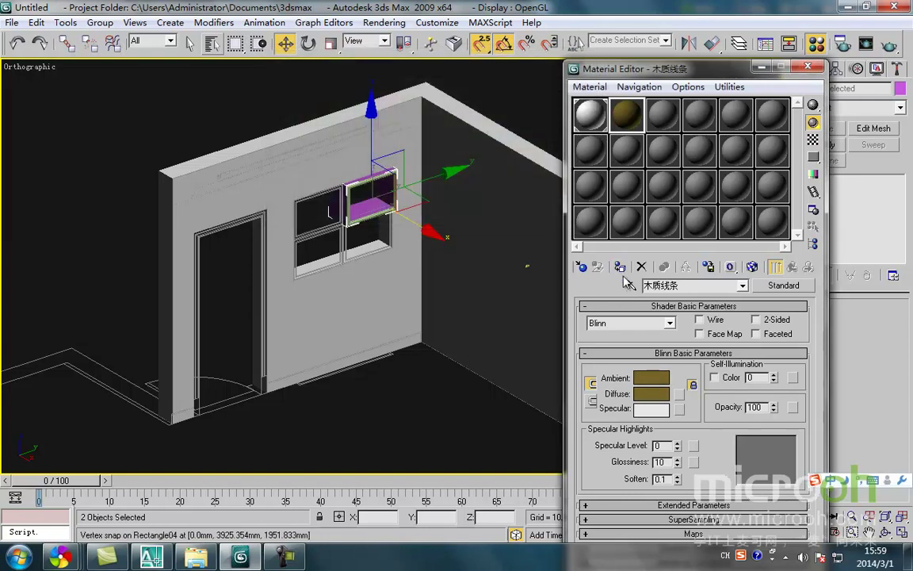
{"action": "left_click", "coordinate": [416, 404]}
{"action": "left_click", "coordinate": [761, 67]}
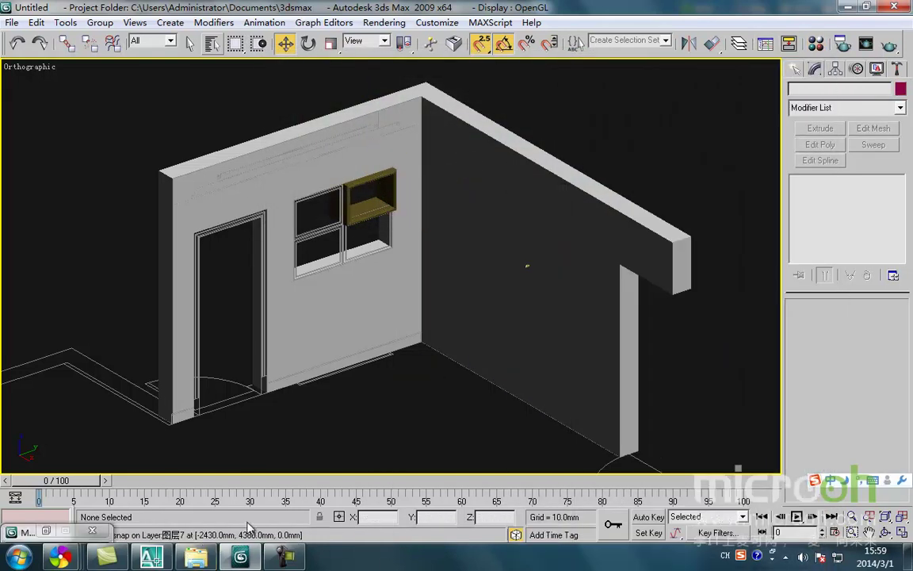
Step: Check the material notes for the panel inside the frame in the AutoCAD elevation, and return to 3ds Max
{"action": "left_click", "coordinate": [153, 558]}
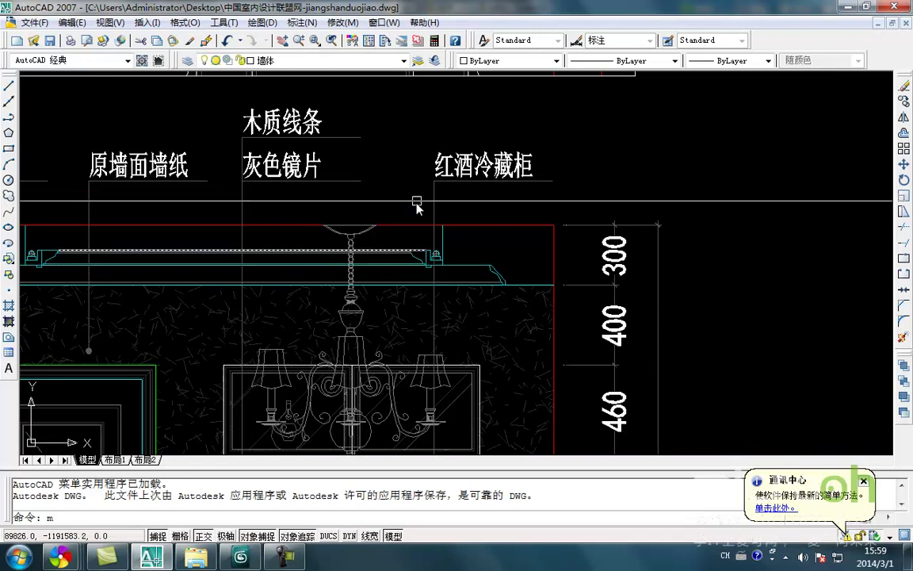
{"action": "left_click", "coordinate": [225, 444]}
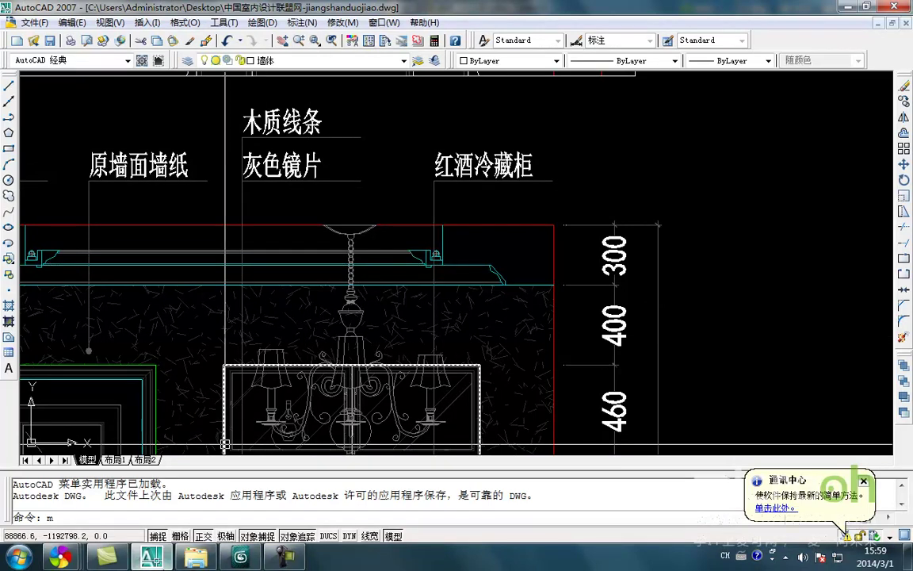
{"action": "mouse_move", "coordinate": [150, 559]}
{"action": "left_click", "coordinate": [240, 558]}
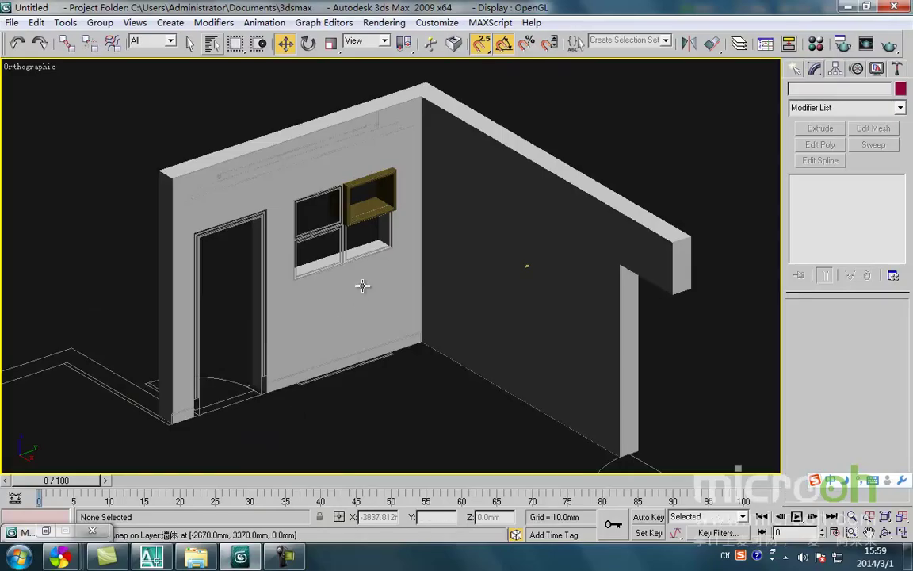
Step: Draw a 560 × 380 mm rectangle as a new shape in the left view, snapped to the wooden frame's inner corners
{"action": "middle_click_drag", "start_coordinate": [363, 286], "coordinate": [346, 330]}
{"action": "key", "text": "f"}
{"action": "key", "text": "ctrl+space"}
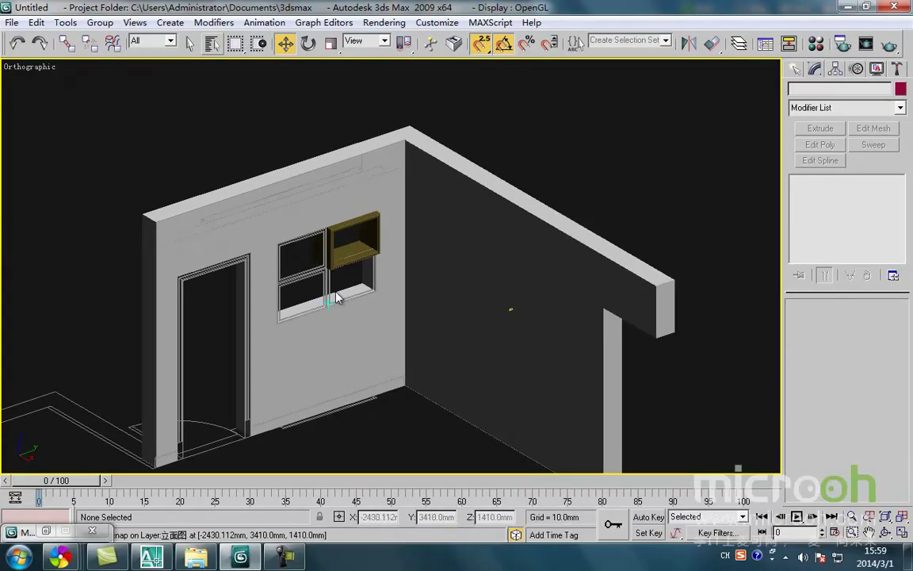
{"action": "middle_click_drag", "start_coordinate": [340, 291], "coordinate": [357, 322]}
{"action": "key", "text": "f"}
{"action": "key", "text": "z"}
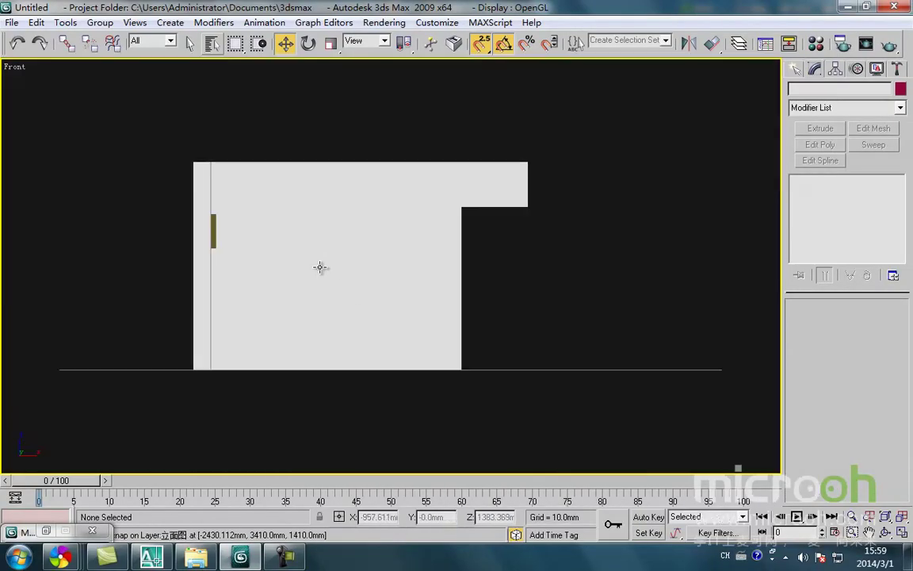
{"action": "key", "text": "l"}
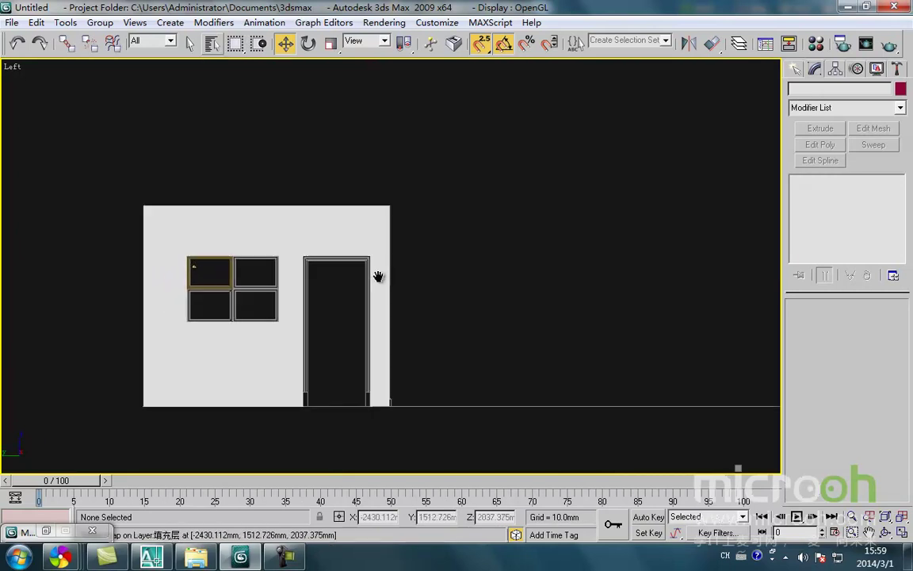
{"action": "scroll", "coordinate": [182, 272], "scroll_direction": "up", "scroll_amount": 5}
{"action": "mouse_move", "coordinate": [260, 318]}
{"action": "middle_mouse_down"}
{"action": "mouse_move", "coordinate": [254, 336]}
{"action": "mouse_move", "coordinate": [242, 268]}
{"action": "middle_mouse_up"}
{"action": "key", "text": "F3"}
{"action": "scroll", "coordinate": [255, 336], "scroll_direction": "up", "scroll_amount": 4}
{"action": "scroll", "coordinate": [240, 332], "scroll_direction": "up", "scroll_amount": 2}
{"action": "right_click", "coordinate": [241, 264]}
{"action": "left_click", "coordinate": [264, 193]}
{"action": "left_click_drag", "start_coordinate": [164, 193], "coordinate": [479, 402]}
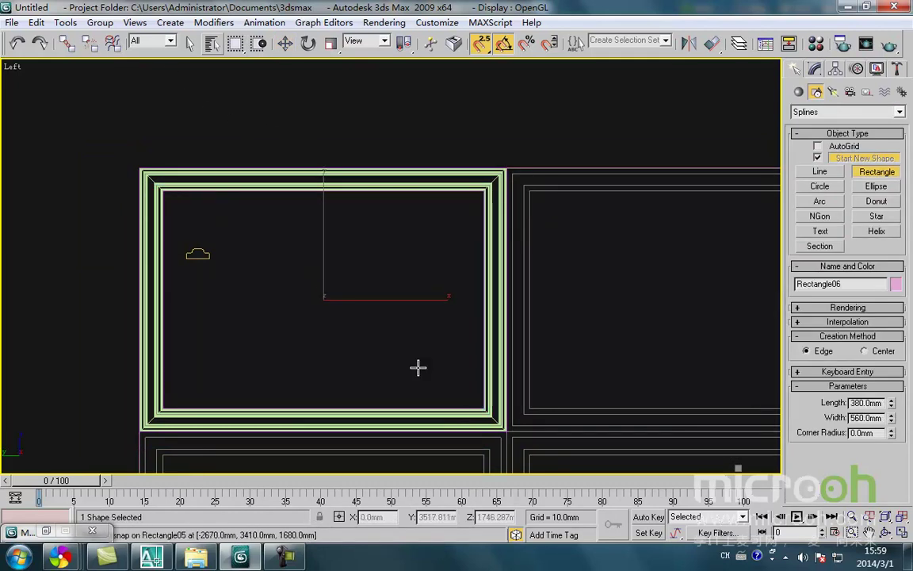
Step: Move the new rectangle along X in the top view toward the framed wall opening
{"action": "key", "text": "w"}
{"action": "key", "text": "t"}
{"action": "middle_click_drag", "start_coordinate": [396, 346], "coordinate": [426, 341]}
{"action": "scroll", "coordinate": [368, 330], "scroll_direction": "down", "scroll_amount": 6}
{"action": "left_click", "coordinate": [473, 391]}
{"action": "left_click", "coordinate": [423, 341]}
{"action": "left_click_drag", "start_coordinate": [503, 335], "coordinate": [422, 303]}
Step: Extrude the new rectangle by 10 mm
{"action": "left_click", "coordinate": [815, 69]}
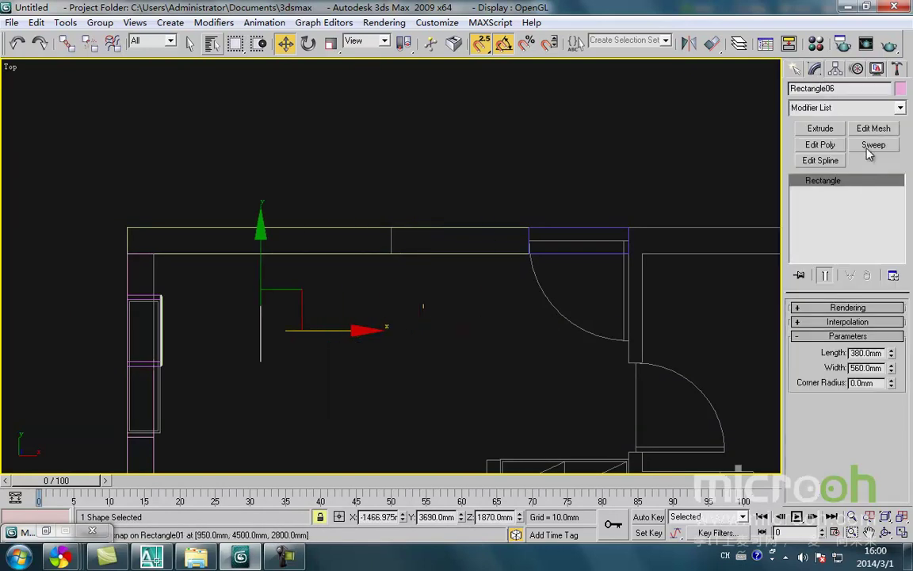
{"action": "left_click", "coordinate": [821, 128]}
{"action": "left_click_drag", "start_coordinate": [881, 326], "coordinate": [811, 324]}
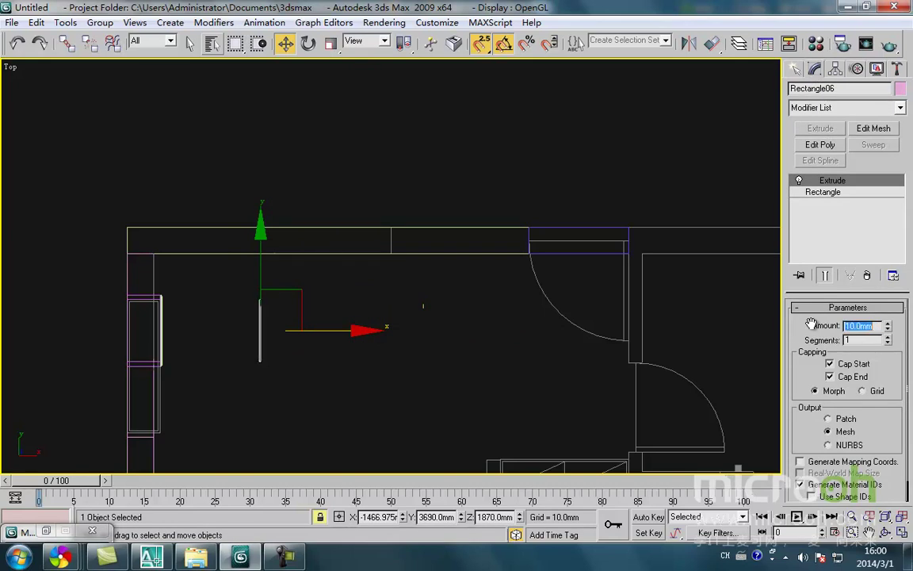
Step: Snap the extruded panel to the back of the wooden frame at X -2370 mm, filling its opening
{"action": "middle_click_drag", "start_coordinate": [340, 347], "coordinate": [475, 311]}
{"action": "left_click_drag", "start_coordinate": [472, 289], "coordinate": [111, 342]}
{"action": "scroll", "coordinate": [367, 326], "scroll_direction": "up", "scroll_amount": 5}
{"action": "middle_click_drag", "start_coordinate": [111, 342], "coordinate": [339, 343]}
{"action": "left_click_drag", "start_coordinate": [329, 341], "coordinate": [225, 337]}
{"action": "scroll", "coordinate": [323, 329], "scroll_direction": "down", "scroll_amount": 2}
{"action": "mouse_move", "coordinate": [323, 329]}
{"action": "middle_mouse_down"}
{"action": "mouse_move", "coordinate": [310, 369]}
{"action": "mouse_move", "coordinate": [256, 302]}
{"action": "mouse_move", "coordinate": [242, 254]}
{"action": "mouse_move", "coordinate": [231, 253]}
{"action": "middle_mouse_up"}
{"action": "key", "text": "F3"}
{"action": "scroll", "coordinate": [300, 360], "scroll_direction": "down", "scroll_amount": 8}
{"action": "scroll", "coordinate": [295, 248], "scroll_direction": "up", "scroll_amount": 4}
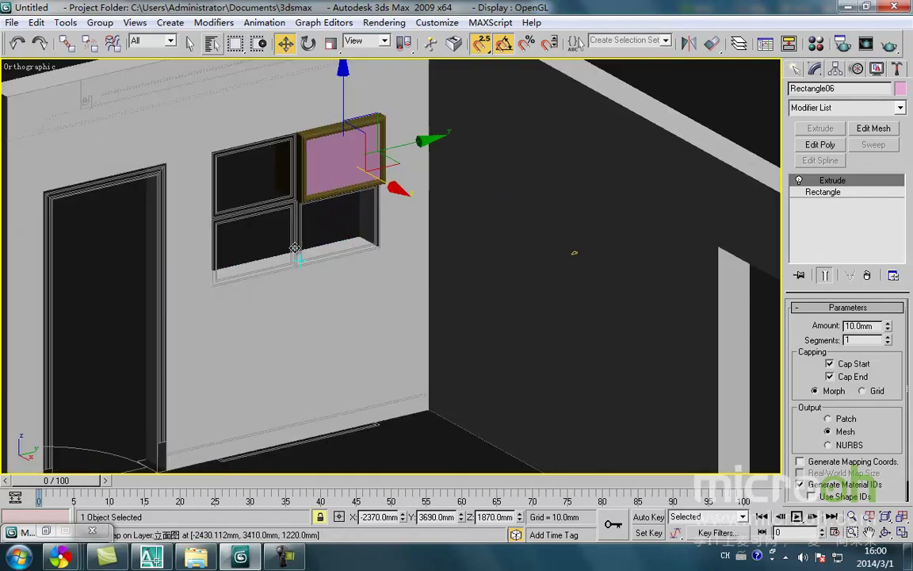
Step: Name the unused third material 灰玻
{"action": "middle_click_drag", "start_coordinate": [294, 248], "coordinate": [265, 265]}
{"action": "key", "text": "m"}
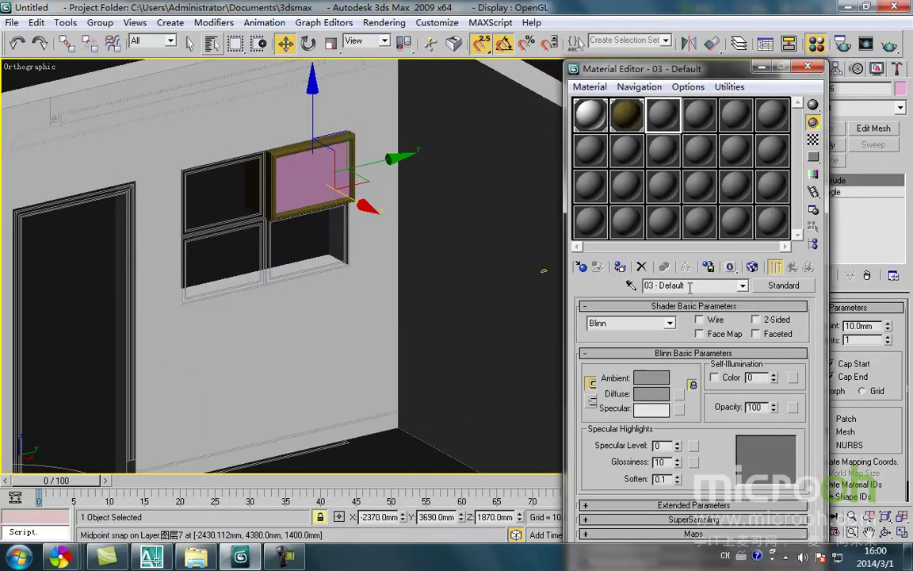
{"action": "type", "text": "hui"}
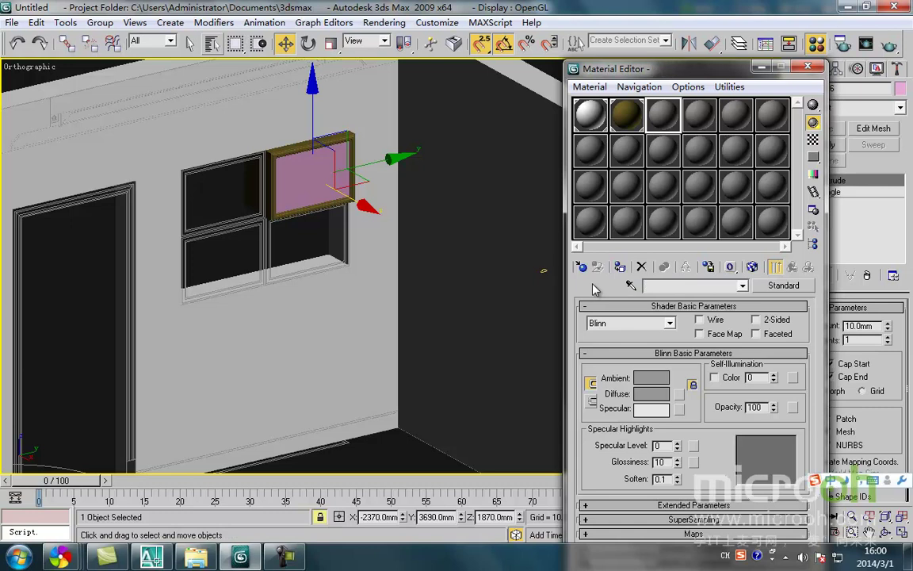
{"action": "type", "text": "huib"}
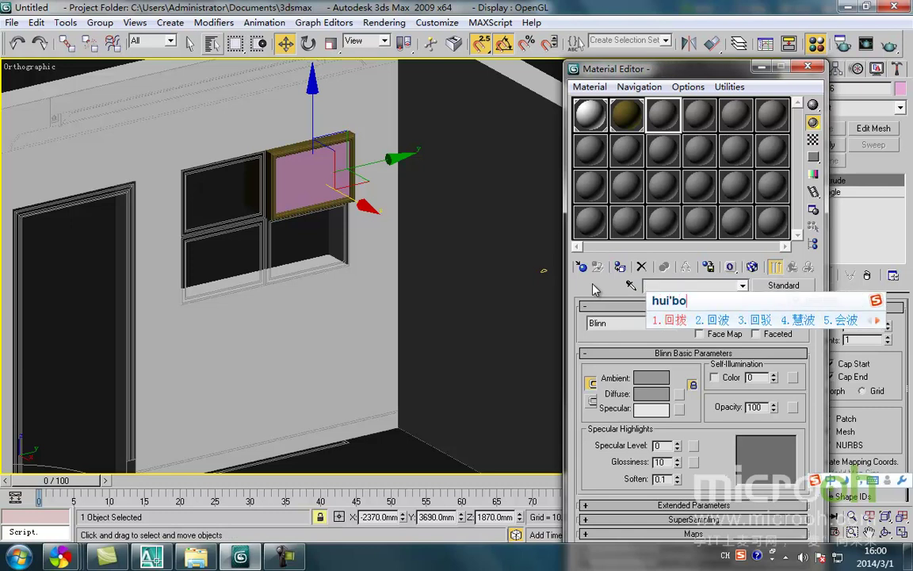
{"action": "key", "text": "BackSpace"}
{"action": "key", "text": "BackSpace"}
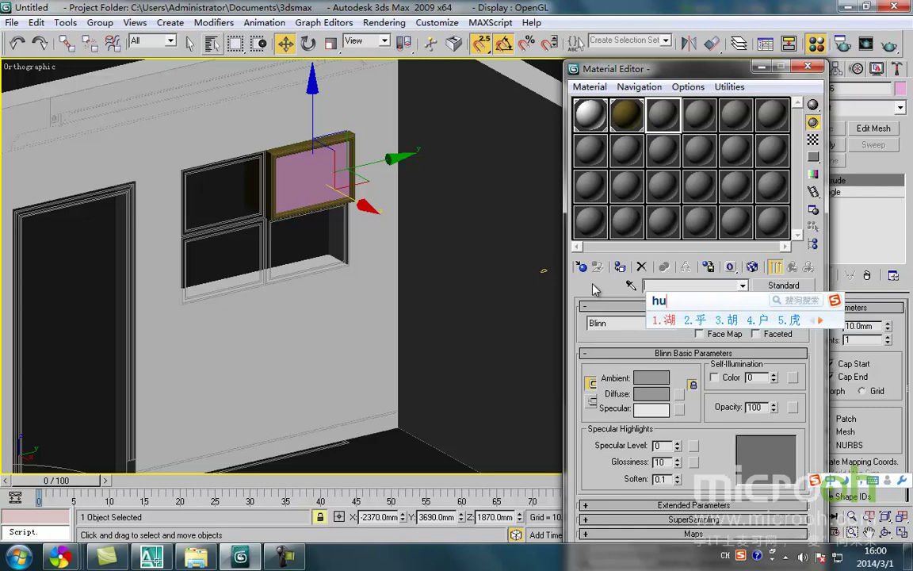
{"action": "key", "text": "space"}
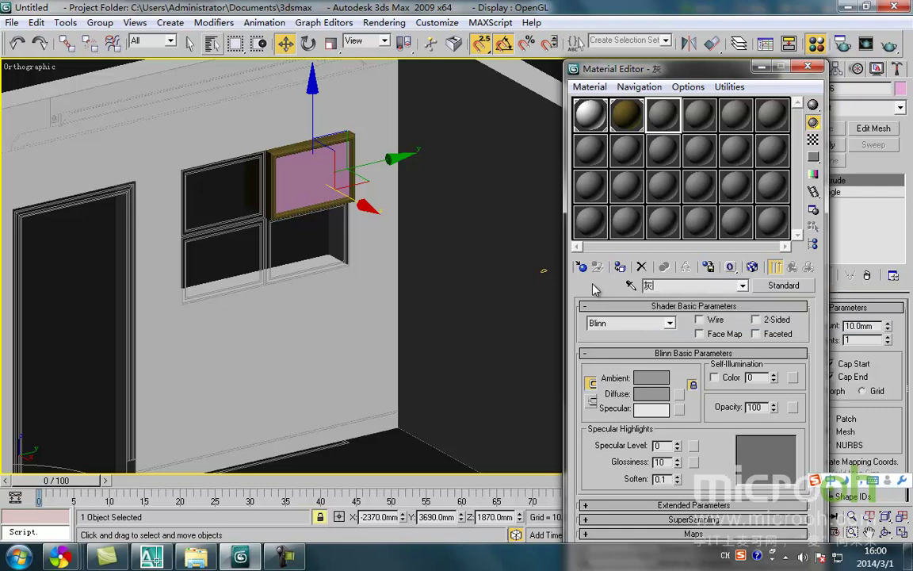
{"action": "type", "text": "boli"}
{"action": "key", "text": "space"}
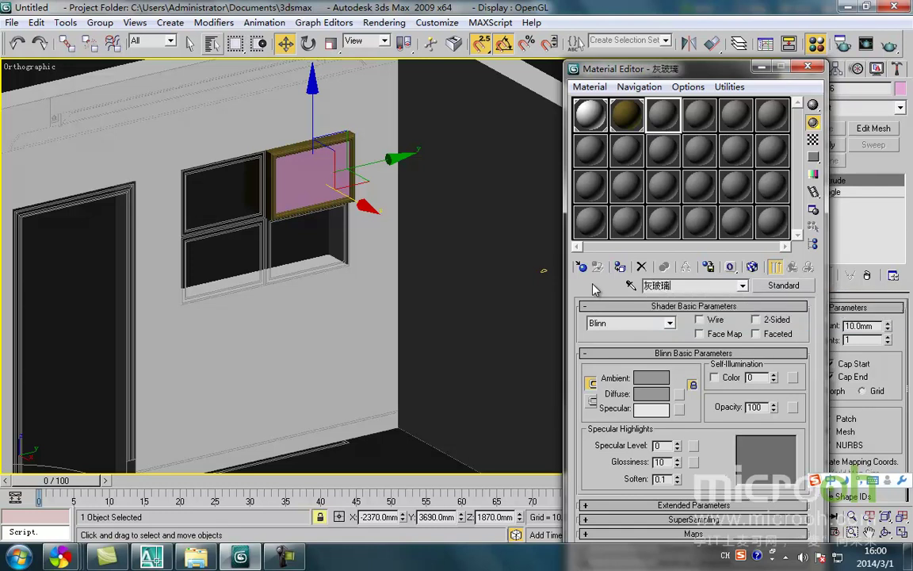
Step: Give the 灰玻 material a muted grey-blue ambient and diffuse colour and set its opacity to 30
{"action": "left_click", "coordinate": [638, 381]}
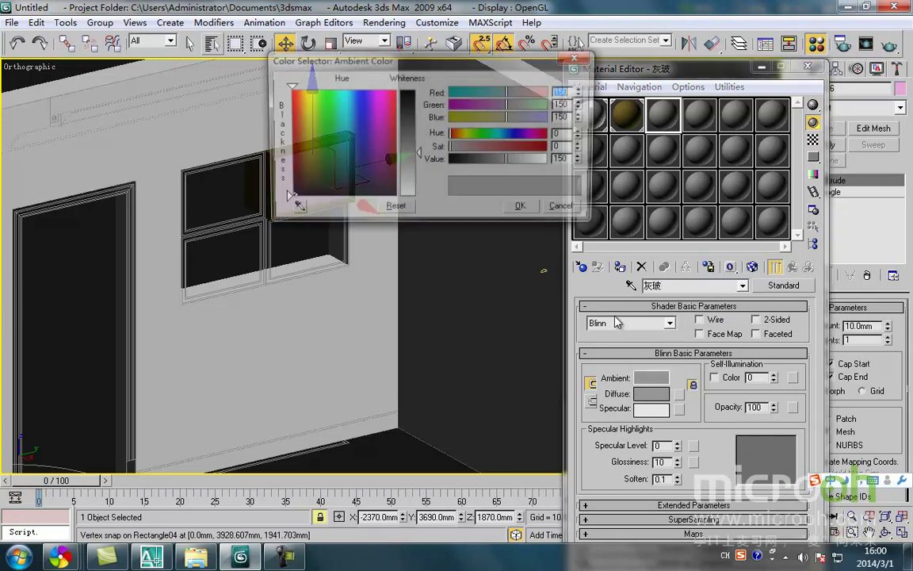
{"action": "left_click_drag", "start_coordinate": [418, 151], "coordinate": [419, 166]}
{"action": "mouse_move", "coordinate": [341, 170]}
{"action": "left_mouse_down"}
{"action": "mouse_move", "coordinate": [341, 191]}
{"action": "mouse_move", "coordinate": [346, 165]}
{"action": "mouse_move", "coordinate": [343, 184]}
{"action": "left_mouse_up"}
{"action": "left_click_drag", "start_coordinate": [423, 166], "coordinate": [420, 138]}
{"action": "left_click", "coordinate": [523, 210]}
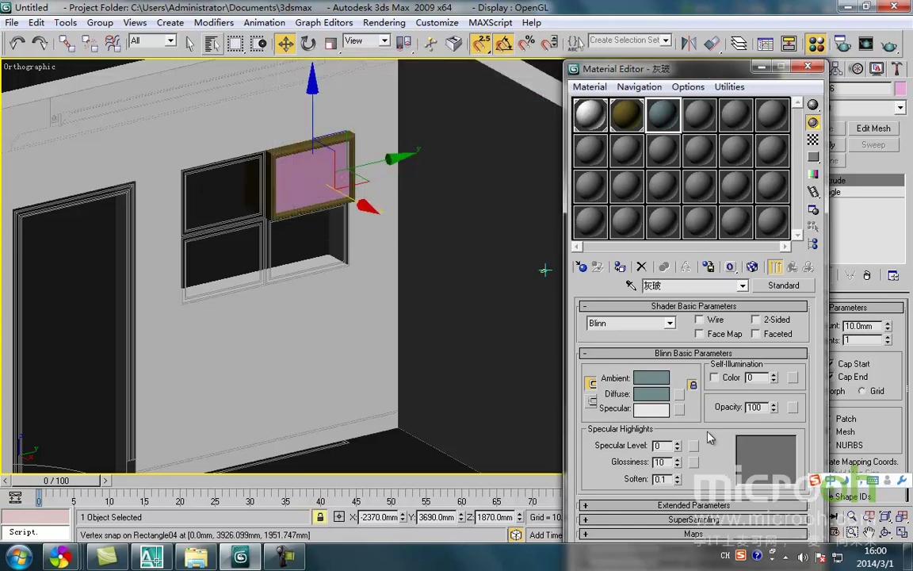
{"action": "left_click_drag", "start_coordinate": [764, 406], "coordinate": [648, 406]}
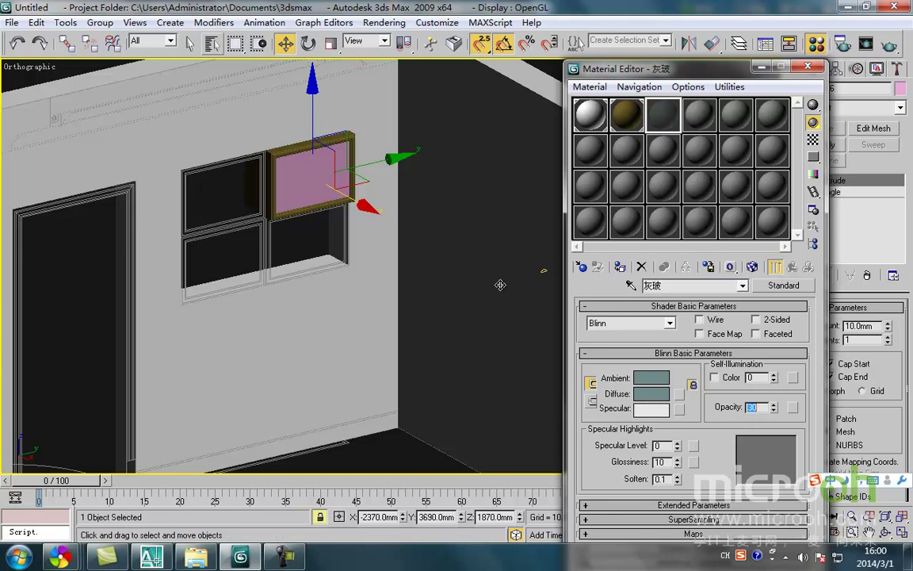
Step: Assign the 灰玻 material to the thin panel inside the wooden frame, minimise the material editor and clear the selection
{"action": "left_click", "coordinate": [621, 268]}
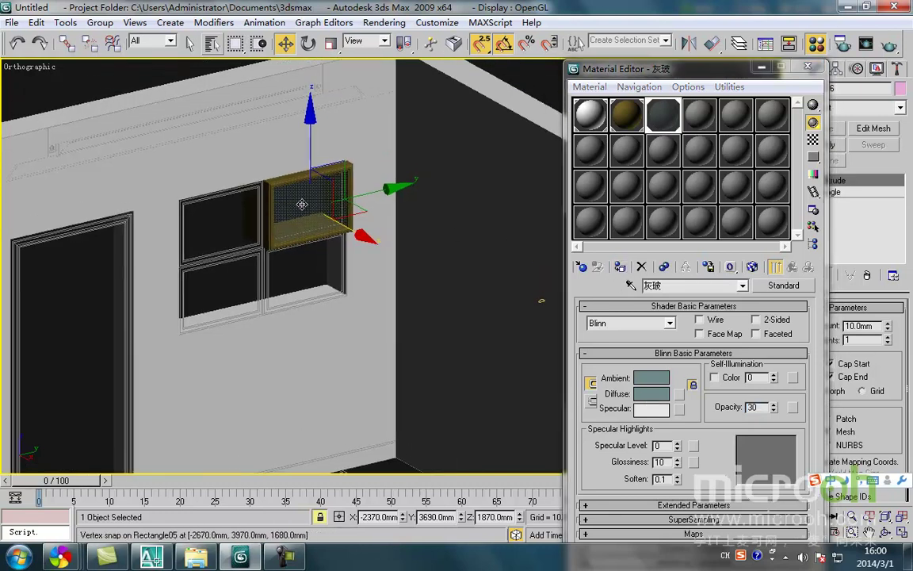
{"action": "scroll", "coordinate": [285, 194], "scroll_direction": "up", "scroll_amount": 5}
{"action": "middle_click_drag", "start_coordinate": [310, 218], "coordinate": [328, 258]}
{"action": "scroll", "coordinate": [328, 258], "scroll_direction": "down", "scroll_amount": 5}
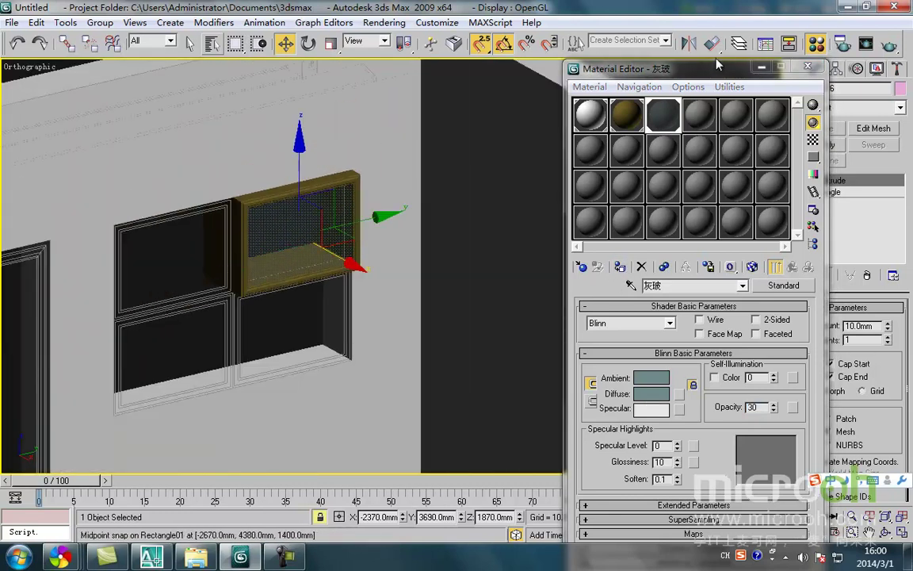
{"action": "left_click", "coordinate": [761, 72]}
{"action": "middle_click_drag", "start_coordinate": [415, 169], "coordinate": [345, 223]}
{"action": "left_click", "coordinate": [595, 135]}
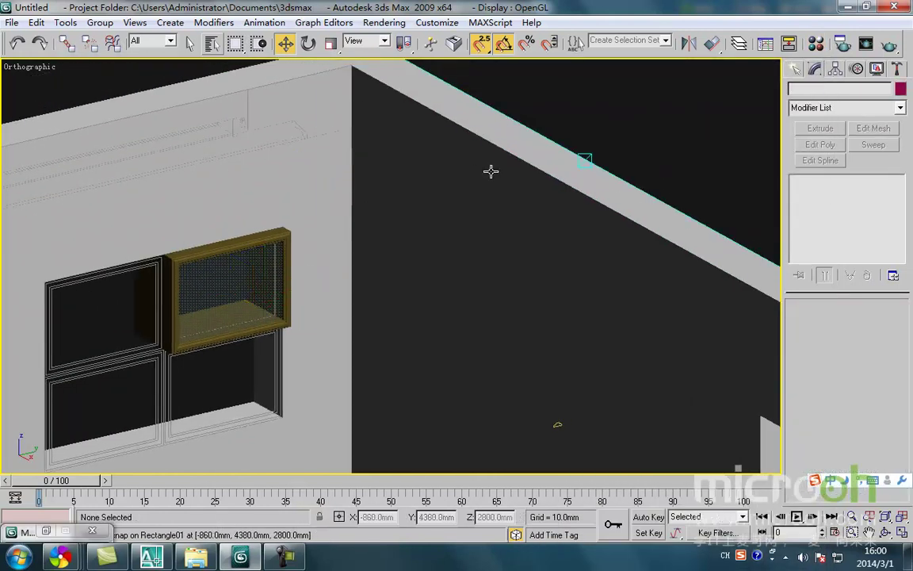
Step: Draw a second 560 × 380 mm rectangle over the glass panel in the left wireframe view, snapped to the frame's inner corners
{"action": "middle_click_drag", "start_coordinate": [285, 215], "coordinate": [319, 189]}
{"action": "scroll", "coordinate": [311, 257], "scroll_direction": "down", "scroll_amount": 2}
{"action": "scroll", "coordinate": [401, 245], "scroll_direction": "up", "scroll_amount": 4}
{"action": "key", "text": "f"}
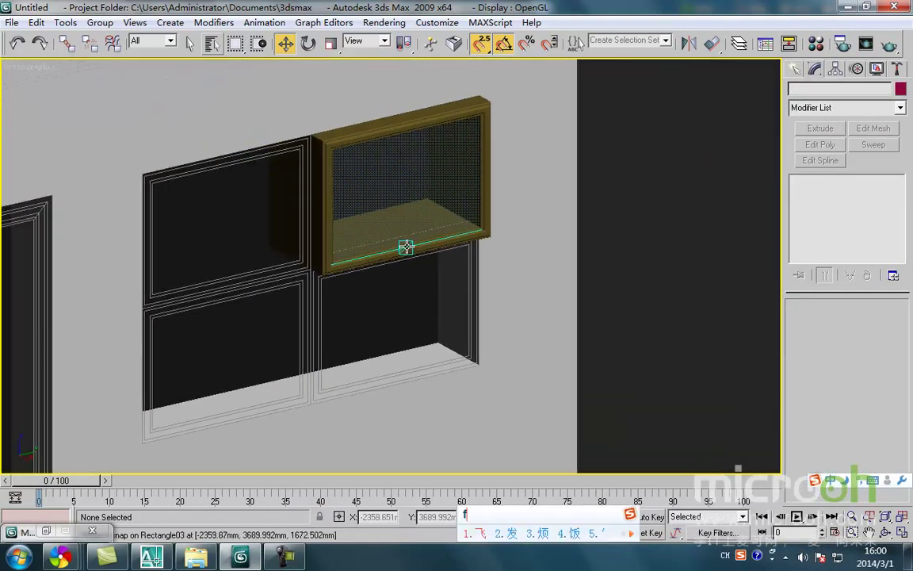
{"action": "key", "text": "ctrl+space"}
{"action": "scroll", "coordinate": [405, 230], "scroll_direction": "down", "scroll_amount": 4}
{"action": "key", "text": "f"}
{"action": "key", "text": "z"}
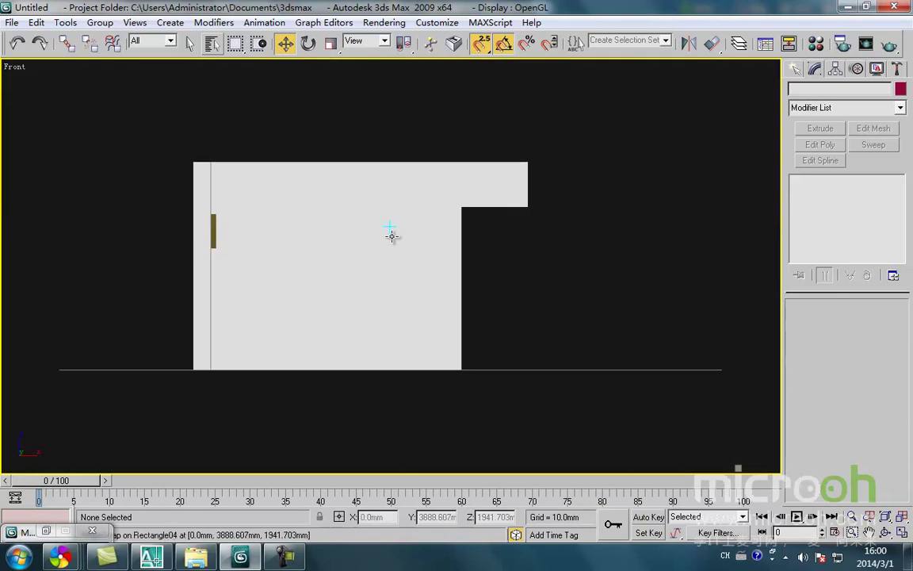
{"action": "key", "text": "l"}
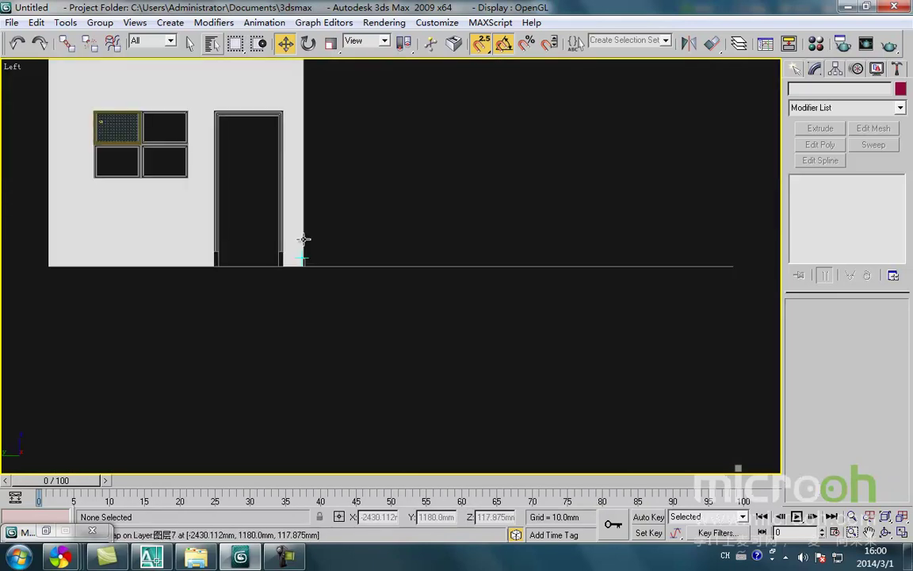
{"action": "scroll", "coordinate": [171, 230], "scroll_direction": "up", "scroll_amount": 8}
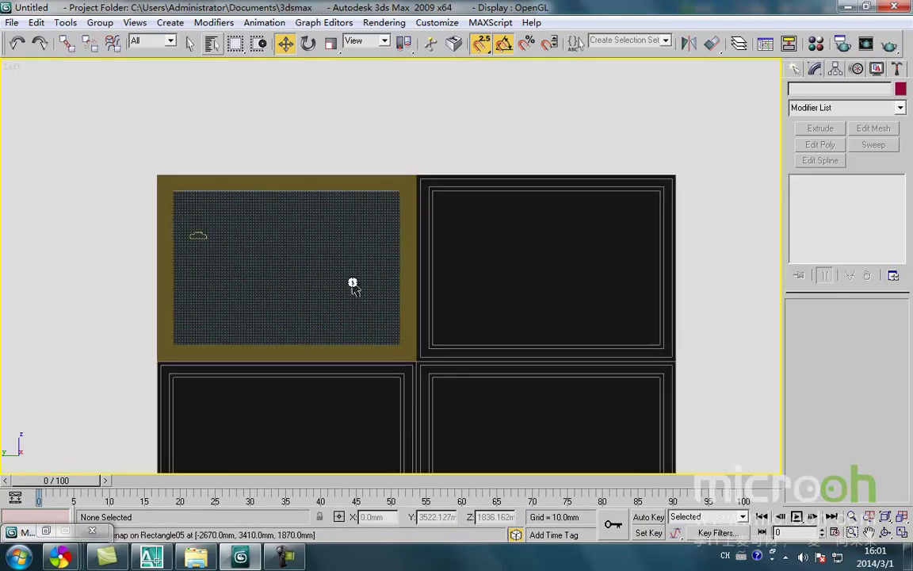
{"action": "key", "text": "F3"}
{"action": "middle_click_drag", "start_coordinate": [449, 324], "coordinate": [438, 289]}
{"action": "right_click", "coordinate": [436, 278]}
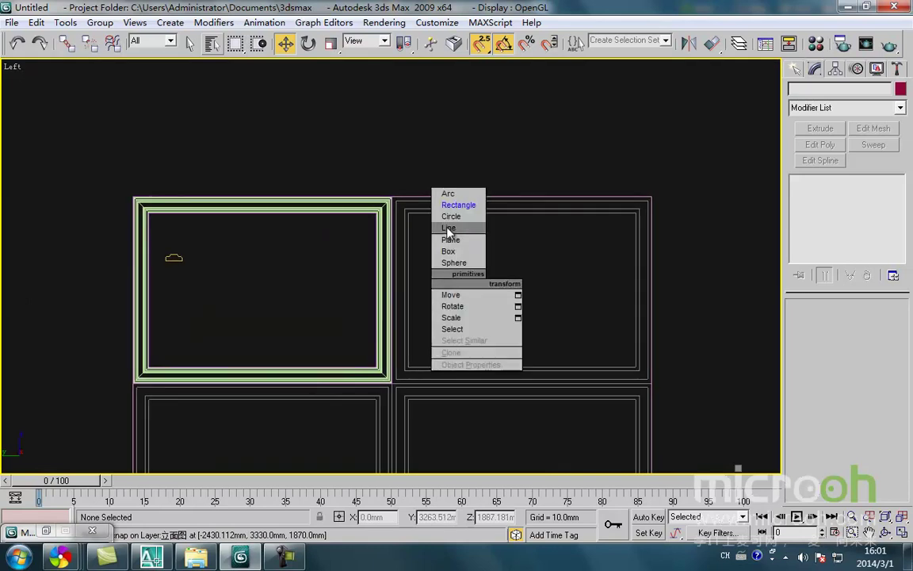
{"action": "left_click", "coordinate": [465, 207]}
{"action": "scroll", "coordinate": [146, 214], "scroll_direction": "up", "scroll_amount": 10}
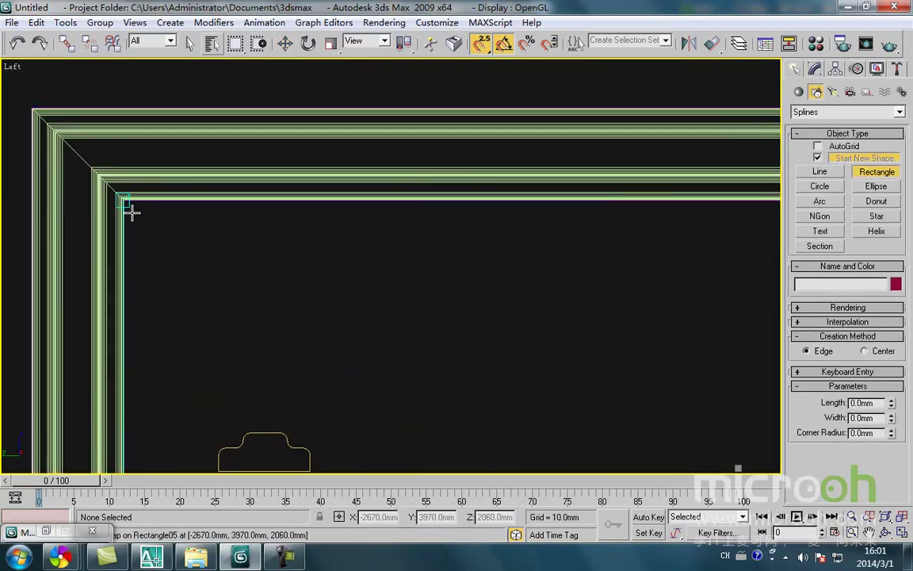
{"action": "scroll", "coordinate": [135, 214], "scroll_direction": "down", "scroll_amount": 8}
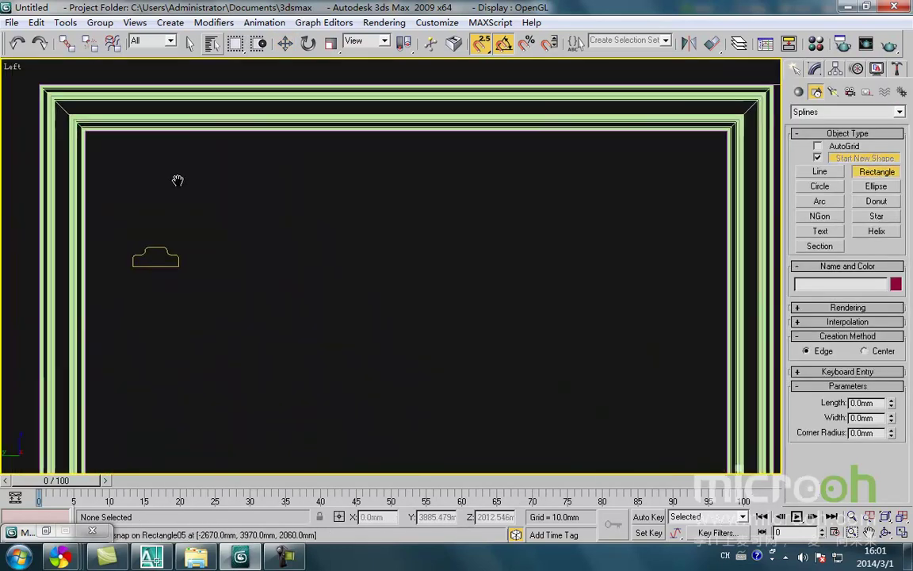
{"action": "left_click_drag", "start_coordinate": [108, 140], "coordinate": [553, 440]}
Step: Move the second rectangle along X in the top view to near the back of the niche box
{"action": "key", "text": "w"}
{"action": "scroll", "coordinate": [424, 321], "scroll_direction": "down", "scroll_amount": 5}
{"action": "key", "text": "t"}
{"action": "key", "text": "z"}
{"action": "scroll", "coordinate": [393, 316], "scroll_direction": "down", "scroll_amount": 5}
{"action": "scroll", "coordinate": [381, 315], "scroll_direction": "down", "scroll_amount": 3}
{"action": "middle_click_drag", "start_coordinate": [430, 313], "coordinate": [497, 314]}
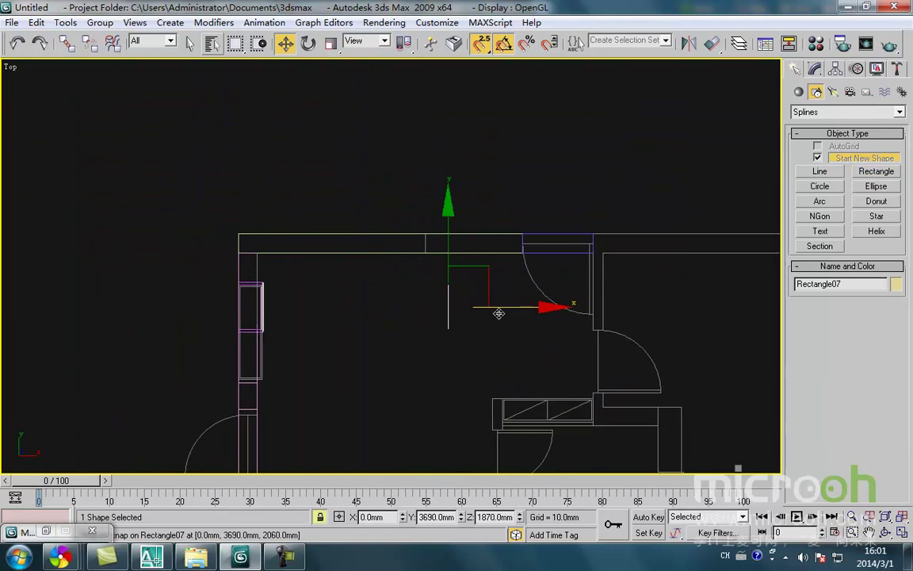
{"action": "left_click_drag", "start_coordinate": [510, 309], "coordinate": [253, 320]}
{"action": "scroll", "coordinate": [249, 310], "scroll_direction": "up", "scroll_amount": 5}
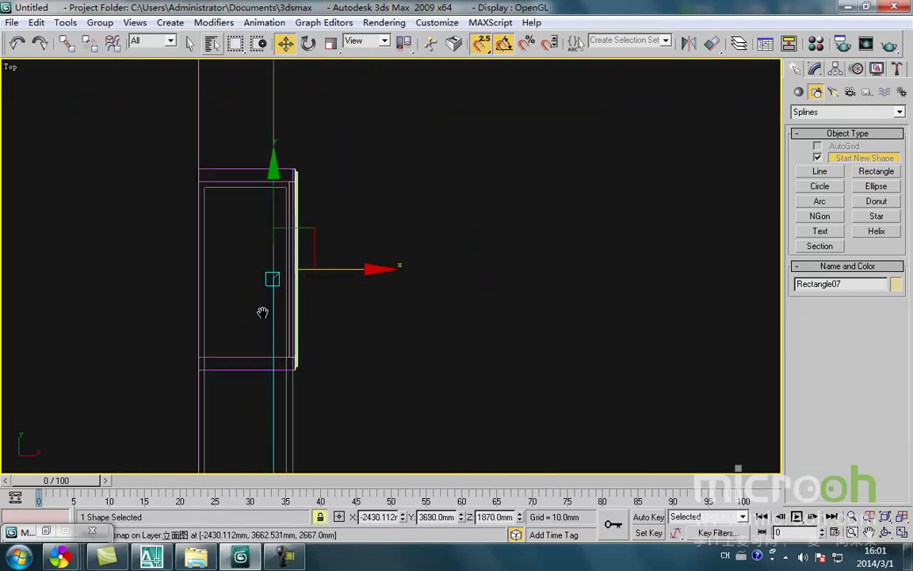
{"action": "left_click_drag", "start_coordinate": [403, 274], "coordinate": [349, 284]}
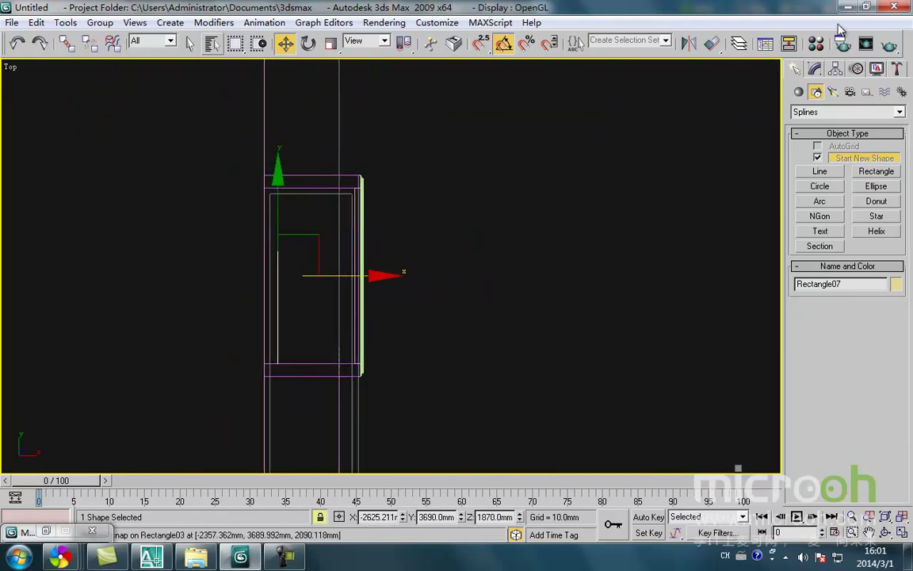
Step: Extrude the second rectangle by 20 mm and snap it inside the rear of the niche box at X -2650 mm
{"action": "left_click", "coordinate": [815, 70]}
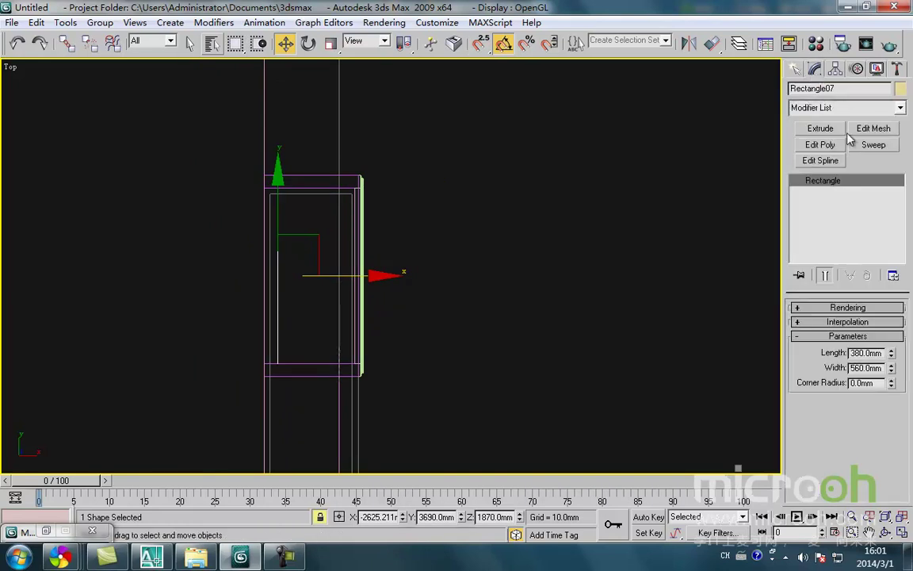
{"action": "left_click", "coordinate": [820, 129]}
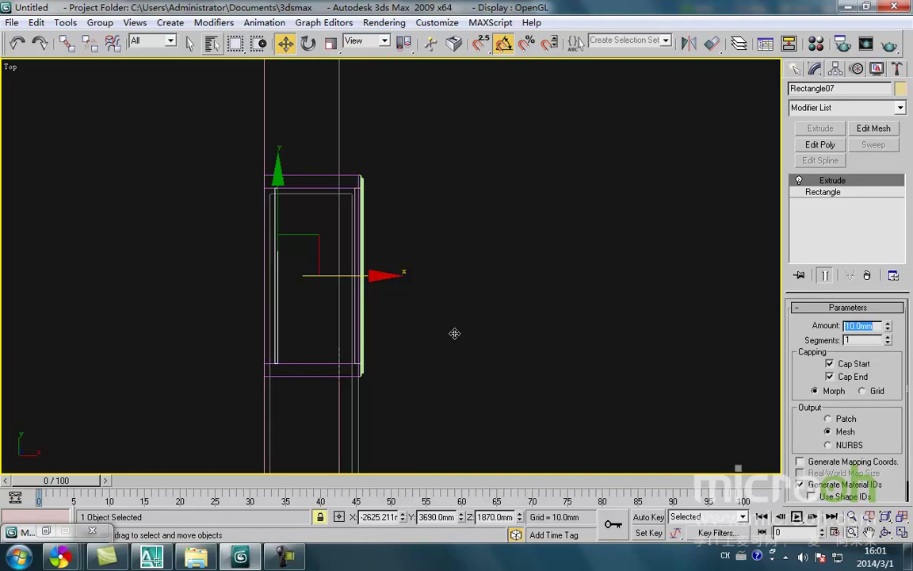
{"action": "scroll", "coordinate": [471, 255], "scroll_direction": "up", "scroll_amount": 8}
{"action": "key", "text": "s"}
{"action": "left_click_drag", "start_coordinate": [337, 326], "coordinate": [298, 327]}
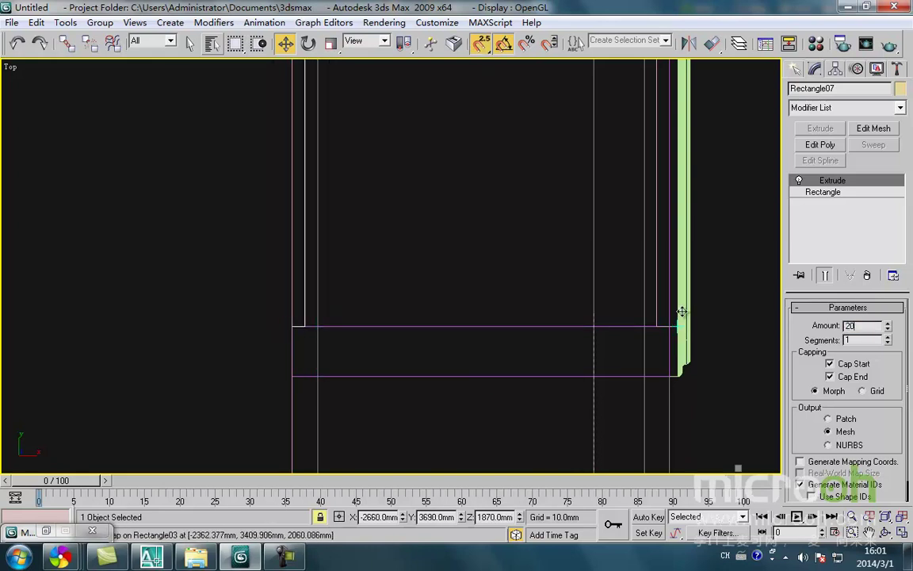
{"action": "left_click_drag", "start_coordinate": [271, 325], "coordinate": [287, 324]}
{"action": "middle_click_drag", "start_coordinate": [363, 282], "coordinate": [280, 243]}
{"action": "scroll", "coordinate": [360, 286], "scroll_direction": "down", "scroll_amount": 3}
{"action": "scroll", "coordinate": [336, 330], "scroll_direction": "down", "scroll_amount": 10}
Step: Assign the 木质线条 material to the niche's back panel, minimise the material editor and clear the selection
{"action": "key", "text": "m"}
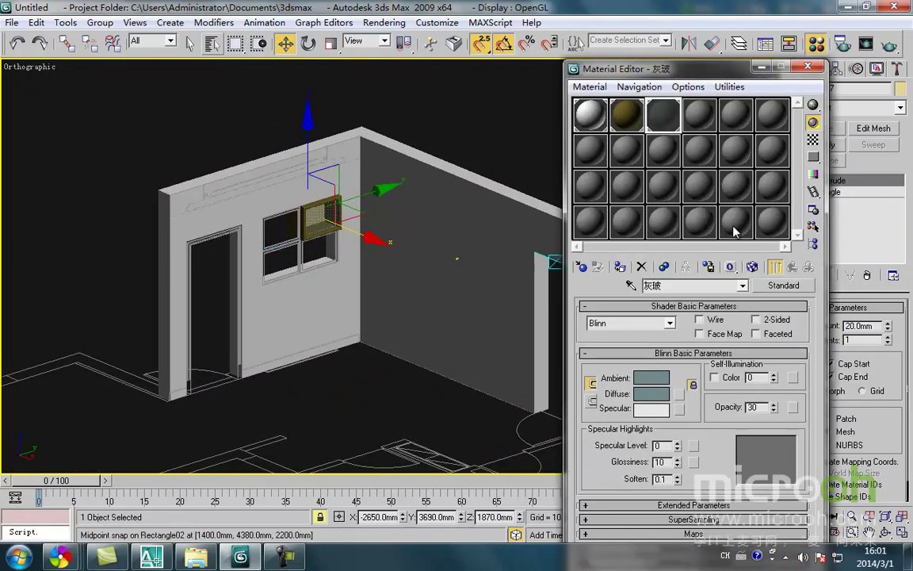
{"action": "left_click", "coordinate": [616, 119]}
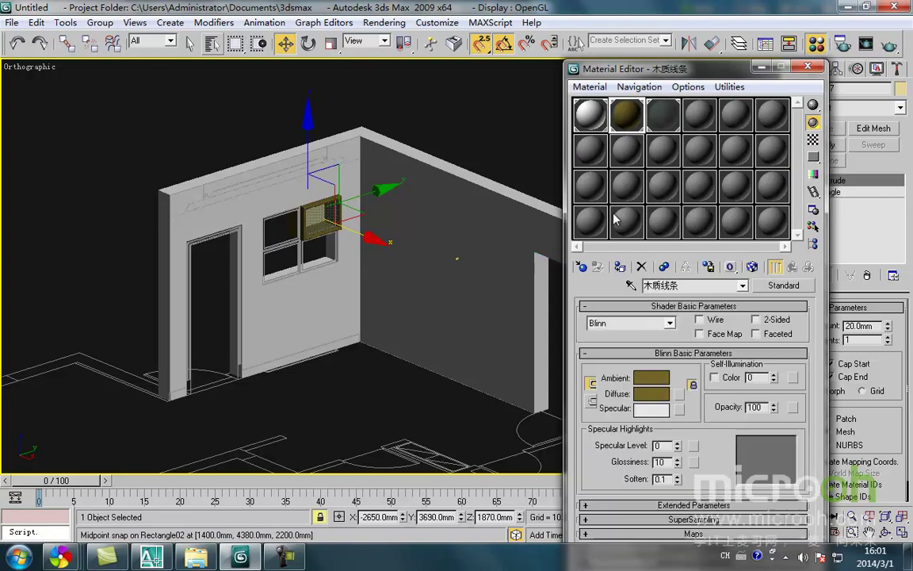
{"action": "left_click", "coordinate": [349, 406]}
{"action": "left_click", "coordinate": [764, 67]}
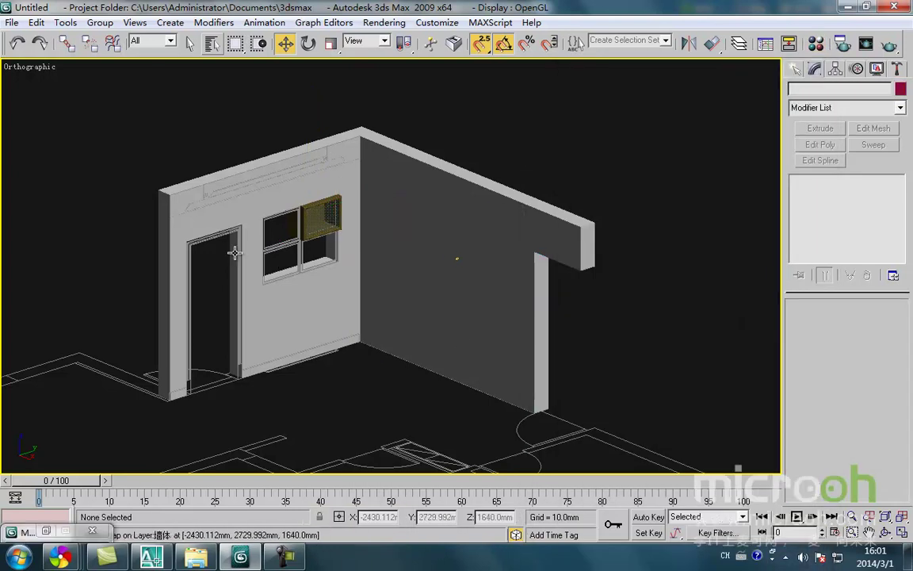
Step: Group the niche's box, wooden frame, glass panel and back panel under the default group name
{"action": "middle_click_drag", "start_coordinate": [229, 255], "coordinate": [236, 306]}
{"action": "key", "text": "F3"}
{"action": "middle_click_drag", "start_coordinate": [319, 308], "coordinate": [319, 302]}
{"action": "scroll", "coordinate": [319, 305], "scroll_direction": "up", "scroll_amount": 5}
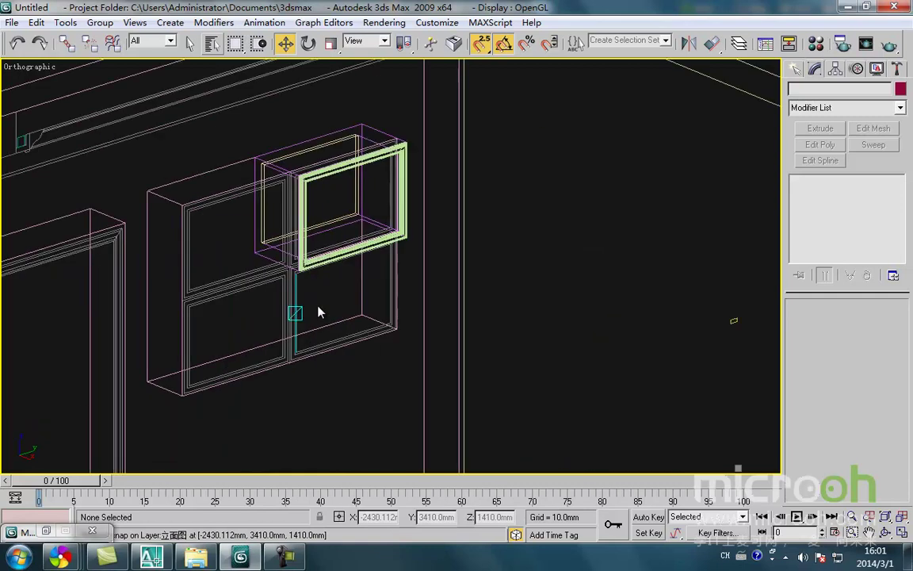
{"action": "left_click_drag", "start_coordinate": [244, 235], "coordinate": [244, 235]}
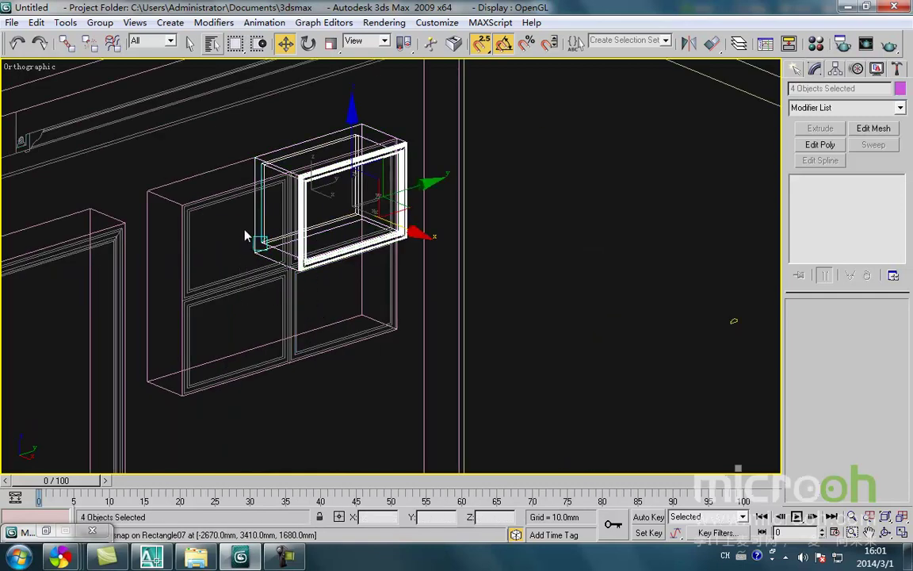
{"action": "left_click", "coordinate": [98, 23]}
{"action": "left_click", "coordinate": [111, 39]}
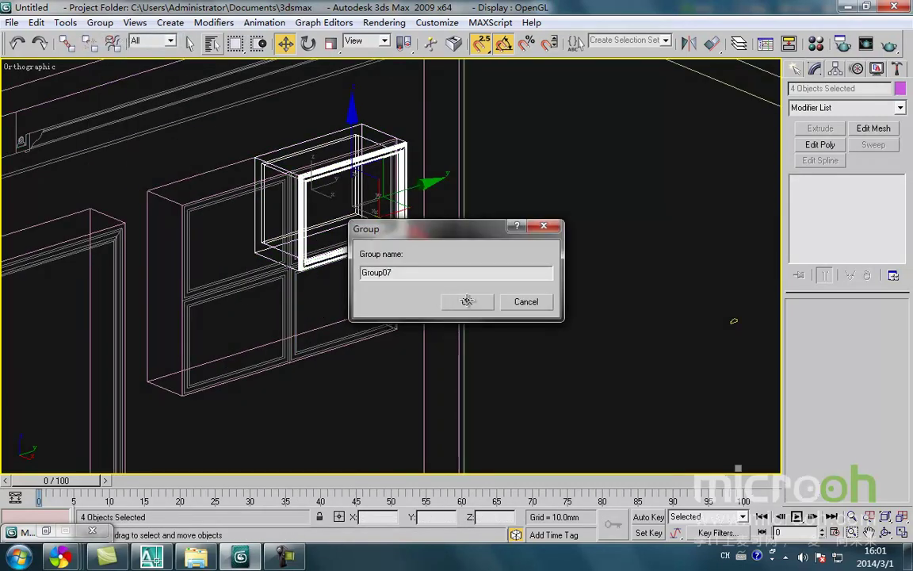
{"action": "left_click", "coordinate": [468, 302]}
Step: Copy the niche group in the right view, snapping the copy onto the upper-left opening
{"action": "middle_click_drag", "start_coordinate": [326, 306], "coordinate": [354, 317]}
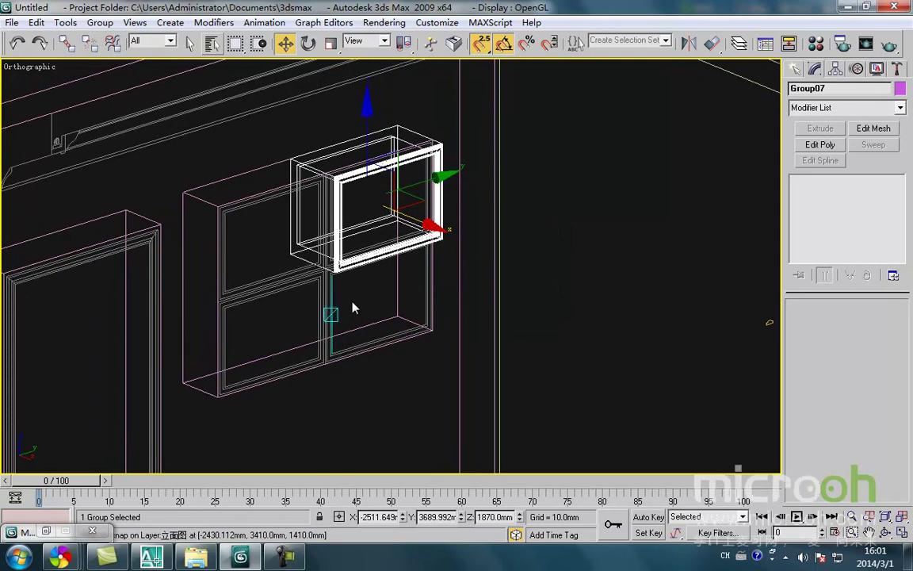
{"action": "key", "text": "v"}
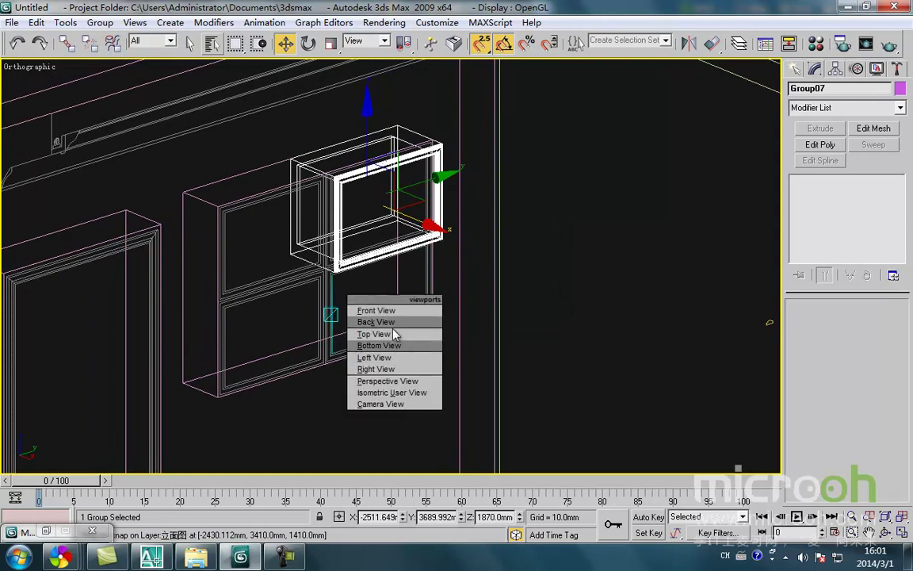
{"action": "left_click", "coordinate": [374, 369]}
{"action": "middle_click_drag", "start_coordinate": [375, 285], "coordinate": [325, 309]}
{"action": "scroll", "coordinate": [364, 283], "scroll_direction": "down", "scroll_amount": 6}
{"action": "scroll", "coordinate": [485, 242], "scroll_direction": "up", "scroll_amount": 6}
{"action": "scroll", "coordinate": [545, 244], "scroll_direction": "up", "scroll_amount": 4}
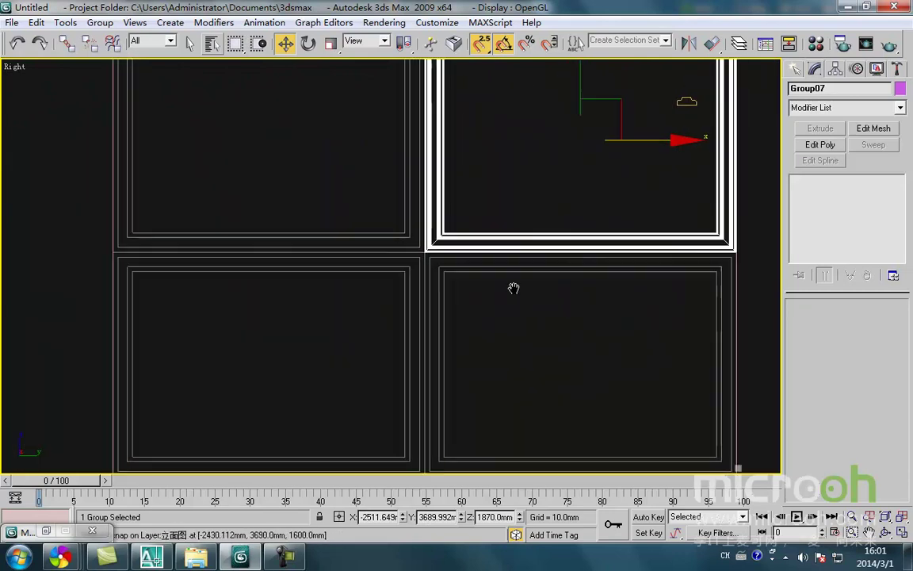
{"action": "scroll", "coordinate": [547, 250], "scroll_direction": "down", "scroll_amount": 2}
{"action": "scroll", "coordinate": [595, 210], "scroll_direction": "up", "scroll_amount": 3}
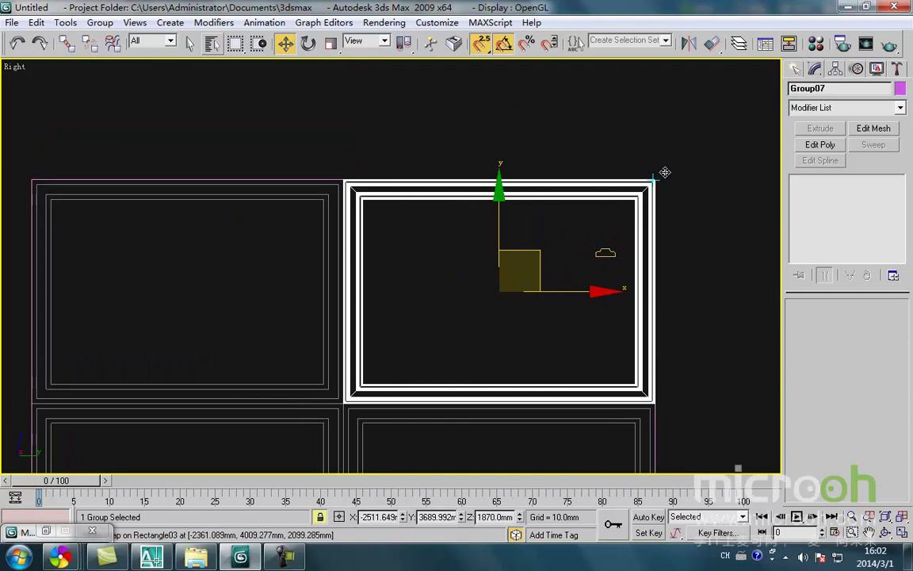
{"action": "scroll", "coordinate": [679, 171], "scroll_direction": "up", "scroll_amount": 2}
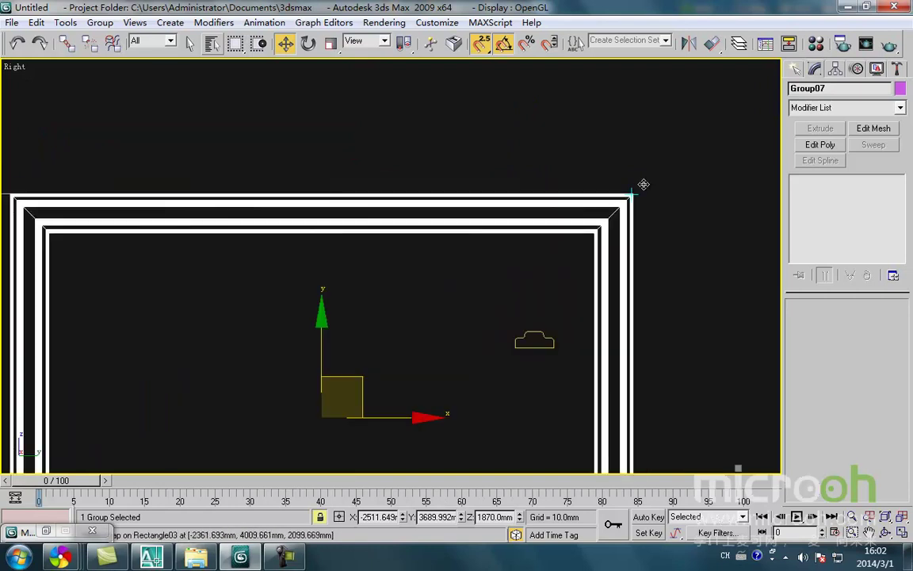
{"action": "scroll", "coordinate": [643, 184], "scroll_direction": "down", "scroll_amount": 1}
{"action": "mouse_move", "coordinate": [655, 179]}
{"action": "left_mouse_down", "text": "shift"}
{"action": "mouse_move", "coordinate": [189, 186]}
{"action": "mouse_move", "coordinate": [202, 196]}
{"action": "mouse_move", "coordinate": [196, 186]}
{"action": "left_mouse_up", "text": "shift"}
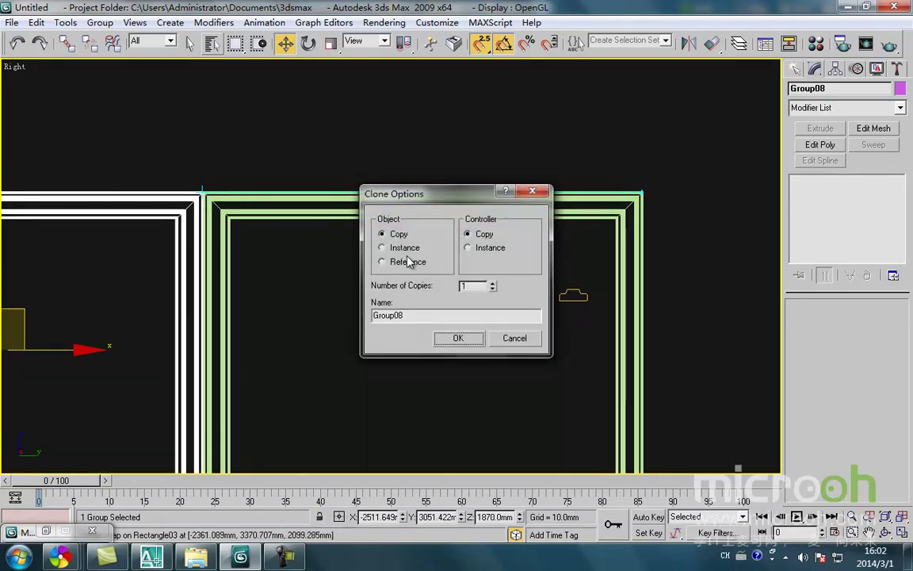
{"action": "left_click", "coordinate": [445, 337]}
Step: Copy the two upper niche groups together down onto the two lower openings and clear the selection
{"action": "mouse_move", "coordinate": [326, 279]}
{"action": "middle_mouse_down"}
{"action": "mouse_move", "coordinate": [340, 263]}
{"action": "mouse_move", "coordinate": [375, 150]}
{"action": "middle_mouse_up"}
{"action": "scroll", "coordinate": [374, 151], "scroll_direction": "down", "scroll_amount": 2}
{"action": "left_click_drag", "start_coordinate": [367, 249], "coordinate": [274, 230]}
{"action": "middle_click_drag", "start_coordinate": [275, 230], "coordinate": [349, 239]}
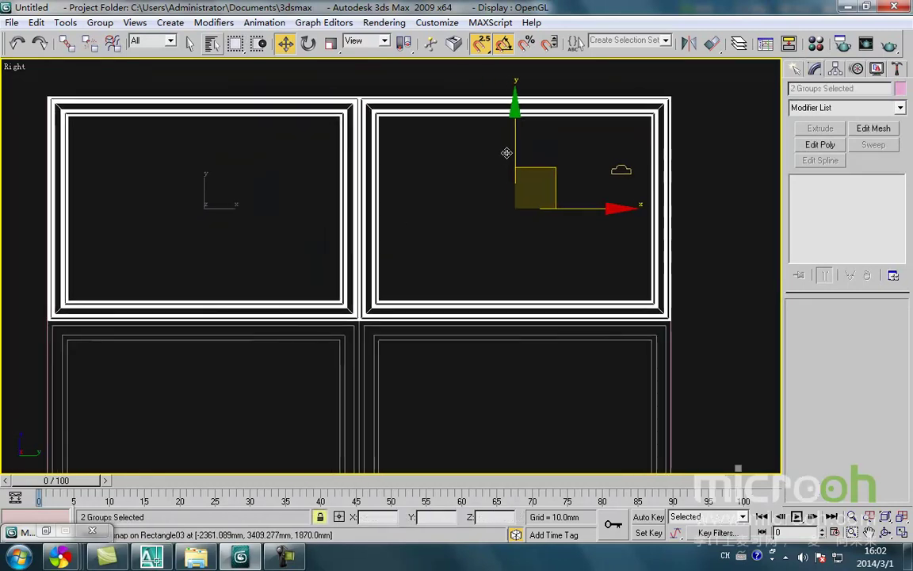
{"action": "mouse_move", "coordinate": [40, 85]}
{"action": "left_mouse_down", "text": "shift"}
{"action": "mouse_move", "coordinate": [17, 340]}
{"action": "mouse_move", "coordinate": [46, 322]}
{"action": "left_mouse_up", "text": "shift"}
{"action": "key", "text": "Return"}
{"action": "middle_click_drag", "start_coordinate": [326, 333], "coordinate": [336, 181]}
{"action": "scroll", "coordinate": [336, 181], "scroll_direction": "down", "scroll_amount": 2}
{"action": "middle_click_drag", "start_coordinate": [350, 278], "coordinate": [348, 266]}
{"action": "key", "text": "space"}
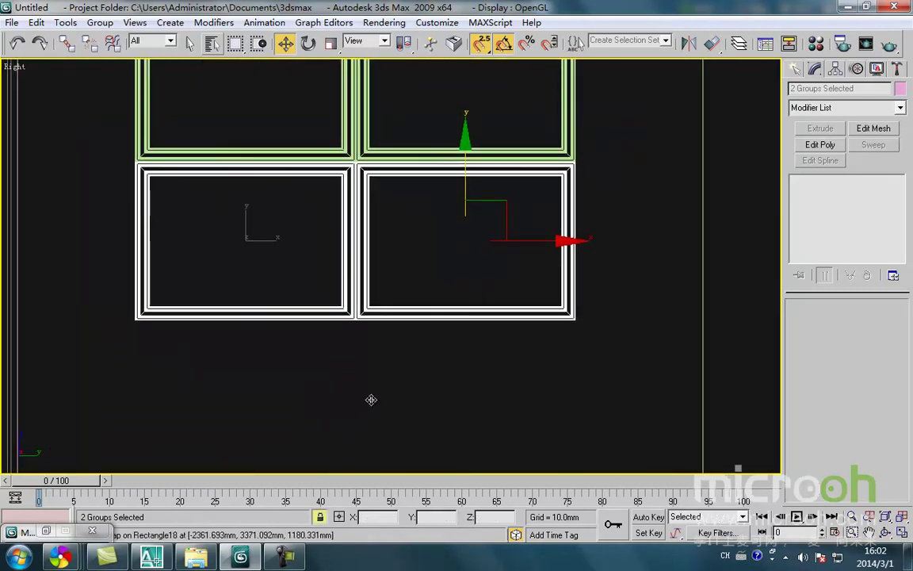
{"action": "left_click", "coordinate": [371, 402]}
Step: Examine the four niches and the door opening on the dining-room wall in a shaded orthographic view
{"action": "scroll", "coordinate": [328, 408], "scroll_direction": "down", "scroll_amount": 4}
{"action": "key", "text": "F3"}
{"action": "scroll", "coordinate": [291, 362], "scroll_direction": "down", "scroll_amount": 3}
{"action": "middle_click_drag", "start_coordinate": [299, 380], "coordinate": [339, 412]}
{"action": "middle_click_drag", "start_coordinate": [269, 367], "coordinate": [468, 444]}
{"action": "scroll", "coordinate": [347, 237], "scroll_direction": "up", "scroll_amount": 4}
{"action": "scroll", "coordinate": [375, 260], "scroll_direction": "up", "scroll_amount": 2}
{"action": "scroll", "coordinate": [199, 306], "scroll_direction": "down", "scroll_amount": 5}
{"action": "scroll", "coordinate": [279, 158], "scroll_direction": "up", "scroll_amount": 7}
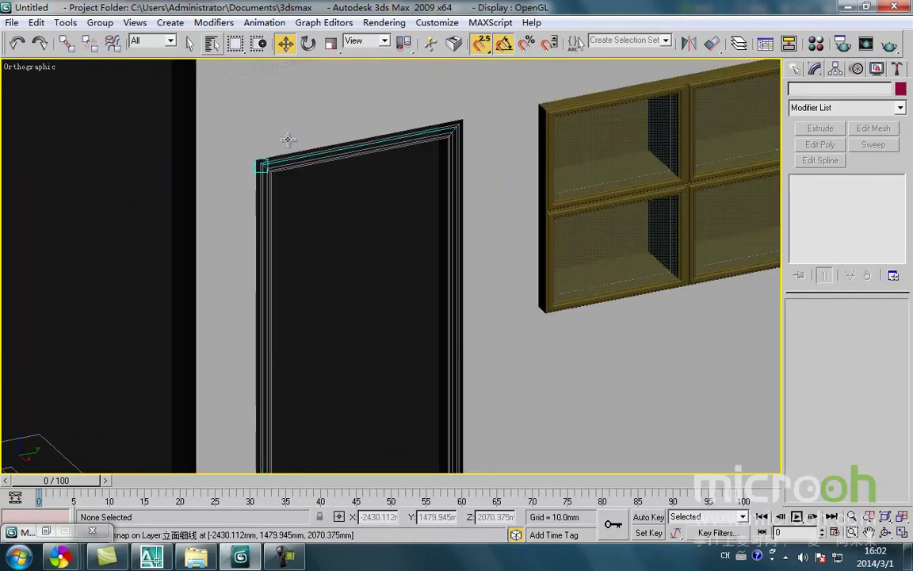
{"action": "scroll", "coordinate": [392, 180], "scroll_direction": "down", "scroll_amount": 10}
{"action": "middle_click_drag", "start_coordinate": [379, 292], "coordinate": [358, 291], "text": "alt"}
{"action": "scroll", "coordinate": [406, 282], "scroll_direction": "up", "scroll_amount": 5}
{"action": "scroll", "coordinate": [368, 261], "scroll_direction": "down", "scroll_amount": 3}
{"action": "scroll", "coordinate": [357, 296], "scroll_direction": "down", "scroll_amount": 3}
{"action": "scroll", "coordinate": [360, 295], "scroll_direction": "up", "scroll_amount": 3}
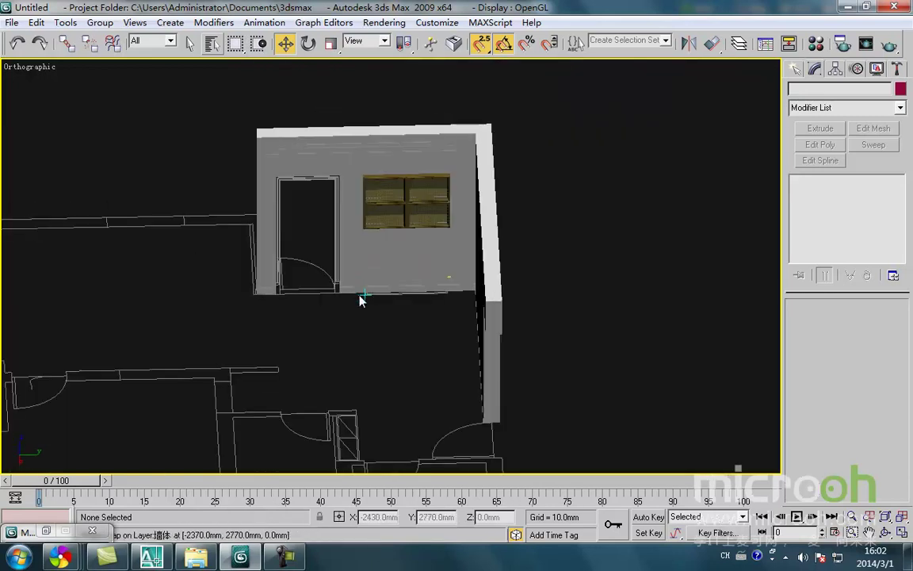
Step: Examine the dining-room wall's niches, door opening and ceiling lines in the wireframe left view
{"action": "key", "text": "f"}
{"action": "key", "text": "l"}
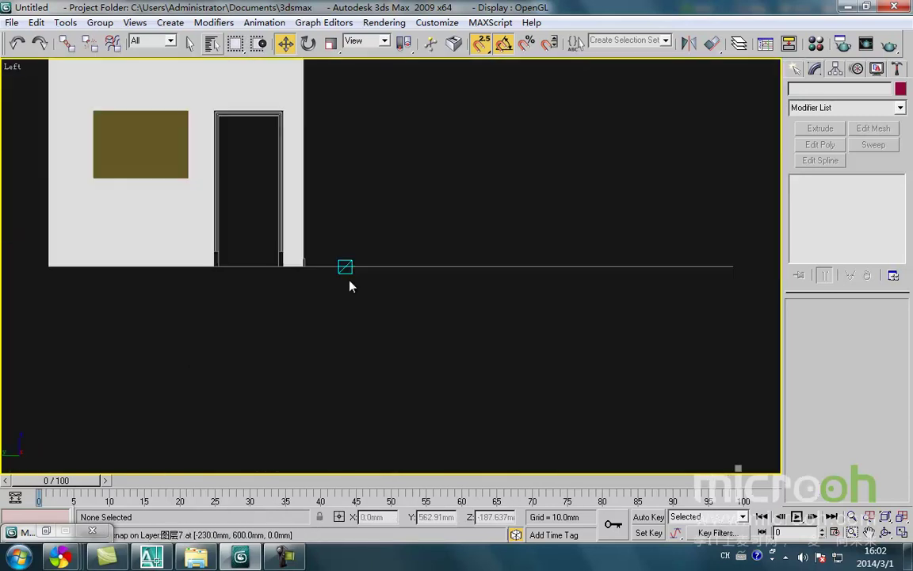
{"action": "middle_click_drag", "start_coordinate": [343, 271], "coordinate": [378, 351]}
{"action": "key", "text": "F3"}
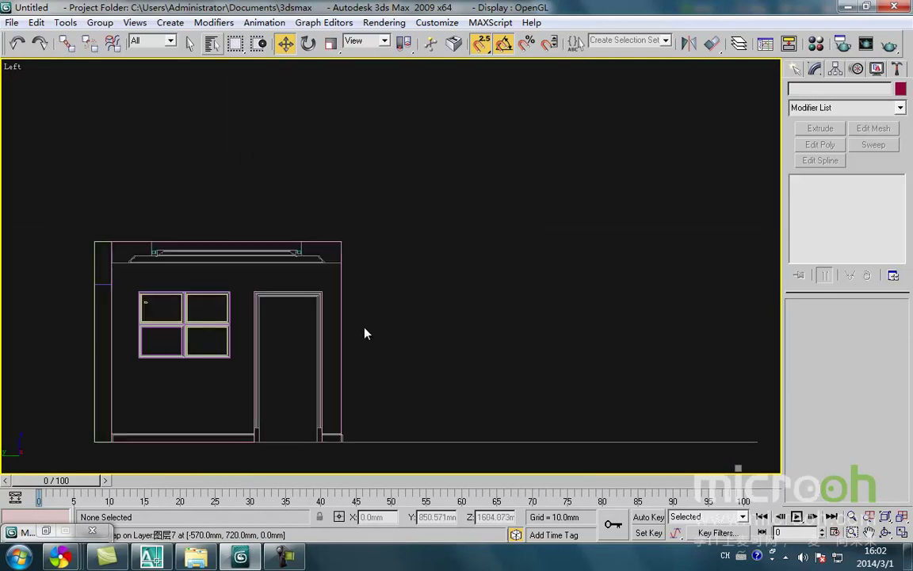
{"action": "scroll", "coordinate": [316, 329], "scroll_direction": "up", "scroll_amount": 3}
{"action": "middle_click_drag", "start_coordinate": [281, 327], "coordinate": [322, 291]}
{"action": "scroll", "coordinate": [296, 290], "scroll_direction": "down", "scroll_amount": 2}
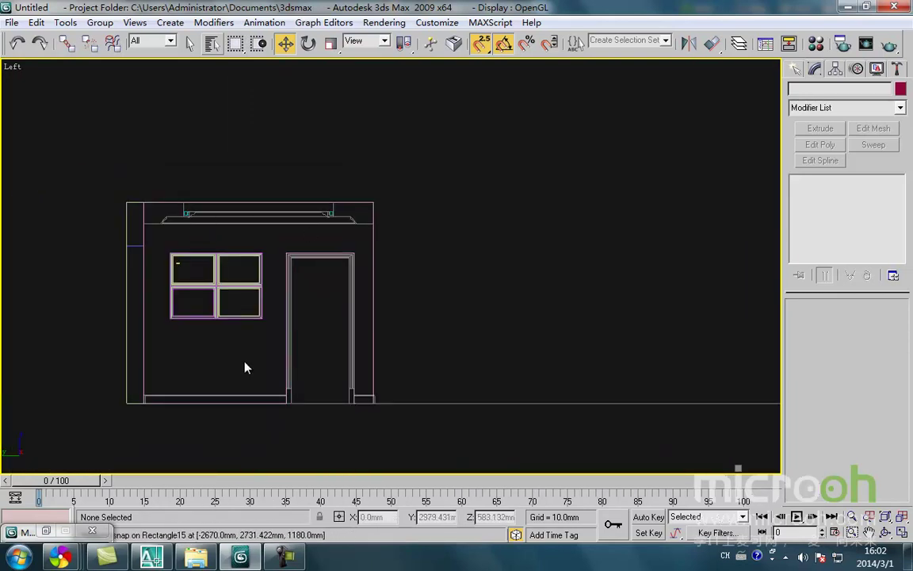
{"action": "middle_click_drag", "start_coordinate": [371, 399], "coordinate": [332, 402]}
{"action": "middle_click_drag", "start_coordinate": [240, 245], "coordinate": [340, 296]}
Step: Check the dining-room plan in the top view and look through the layer list
{"action": "key", "text": "t"}
{"action": "scroll", "coordinate": [384, 235], "scroll_direction": "up", "scroll_amount": 3}
{"action": "middle_click_drag", "start_coordinate": [385, 235], "coordinate": [344, 344]}
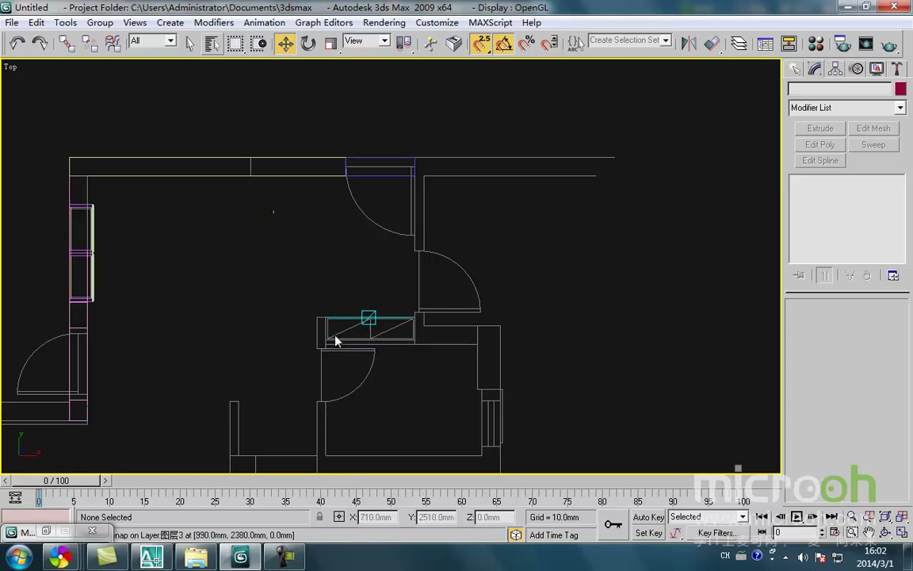
{"action": "left_click", "coordinate": [739, 44]}
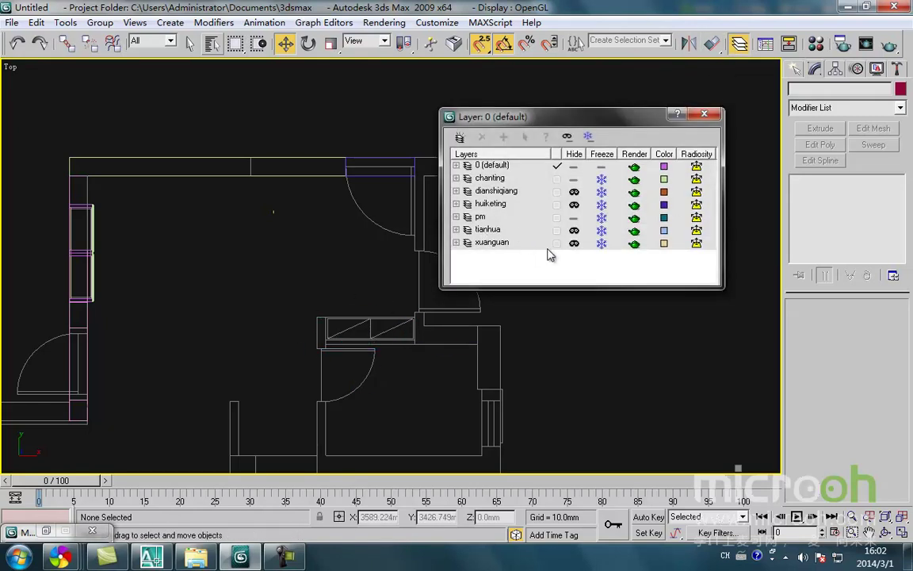
{"action": "left_click", "coordinate": [716, 116]}
{"action": "middle_click_drag", "start_coordinate": [338, 230], "coordinate": [336, 260]}
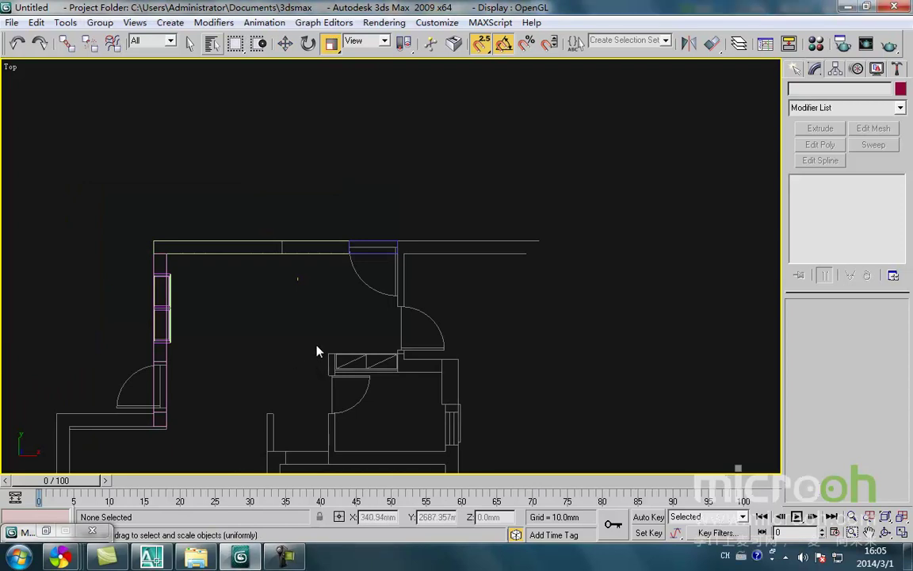
Step: Examine the arched cabinet's imported outline, shelves and door panel in the back view
{"action": "key", "text": "k"}
{"action": "middle_click_drag", "start_coordinate": [304, 345], "coordinate": [304, 372]}
{"action": "scroll", "coordinate": [290, 286], "scroll_direction": "up", "scroll_amount": 5}
{"action": "scroll", "coordinate": [275, 275], "scroll_direction": "down", "scroll_amount": 4}
{"action": "scroll", "coordinate": [279, 271], "scroll_direction": "up", "scroll_amount": 4}
{"action": "scroll", "coordinate": [264, 302], "scroll_direction": "down", "scroll_amount": 4}
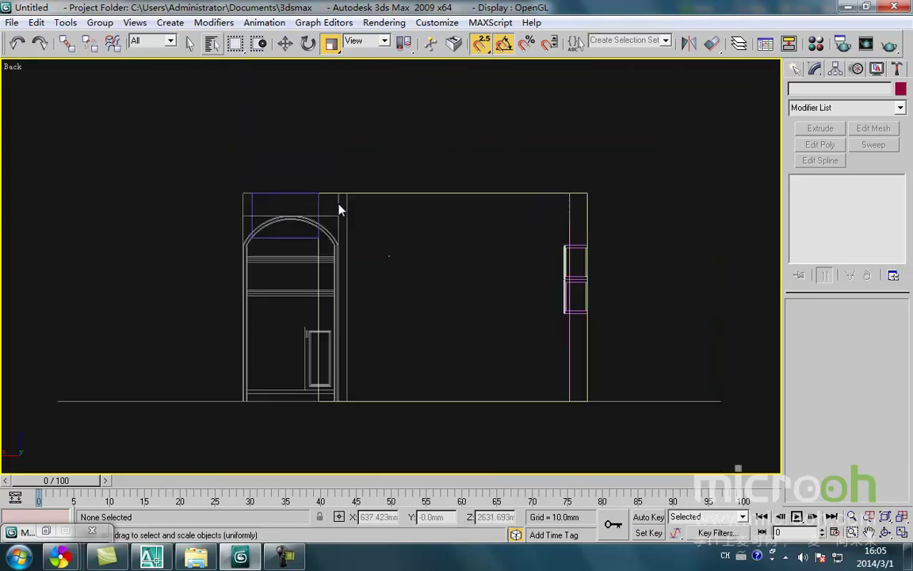
{"action": "scroll", "coordinate": [289, 316], "scroll_direction": "up", "scroll_amount": 2}
{"action": "middle_click_drag", "start_coordinate": [278, 316], "coordinate": [273, 299]}
{"action": "scroll", "coordinate": [274, 306], "scroll_direction": "up", "scroll_amount": 1}
{"action": "scroll", "coordinate": [265, 346], "scroll_direction": "down", "scroll_amount": 3}
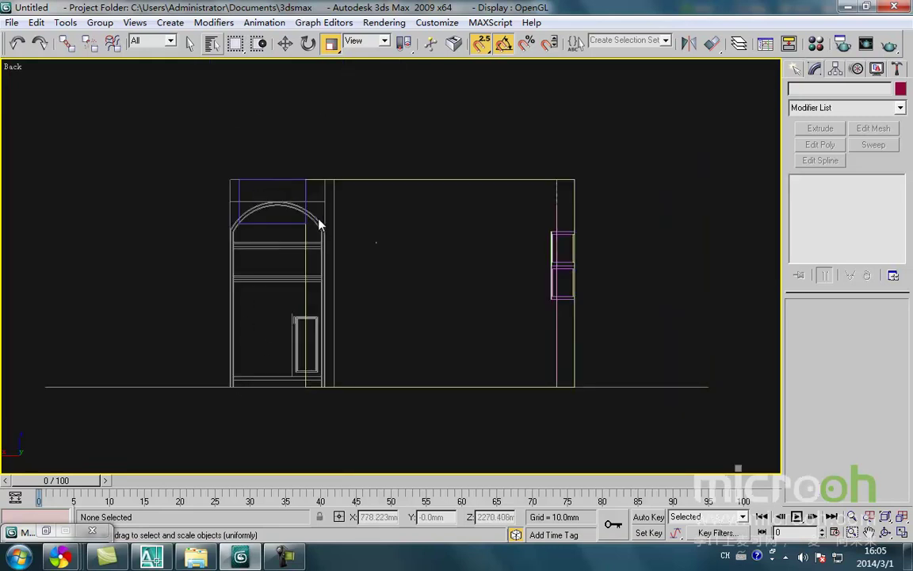
{"action": "scroll", "coordinate": [321, 228], "scroll_direction": "up", "scroll_amount": 6}
{"action": "scroll", "coordinate": [344, 293], "scroll_direction": "down", "scroll_amount": 2}
{"action": "middle_click_drag", "start_coordinate": [338, 324], "coordinate": [334, 256]}
{"action": "middle_click_drag", "start_coordinate": [268, 260], "coordinate": [297, 249]}
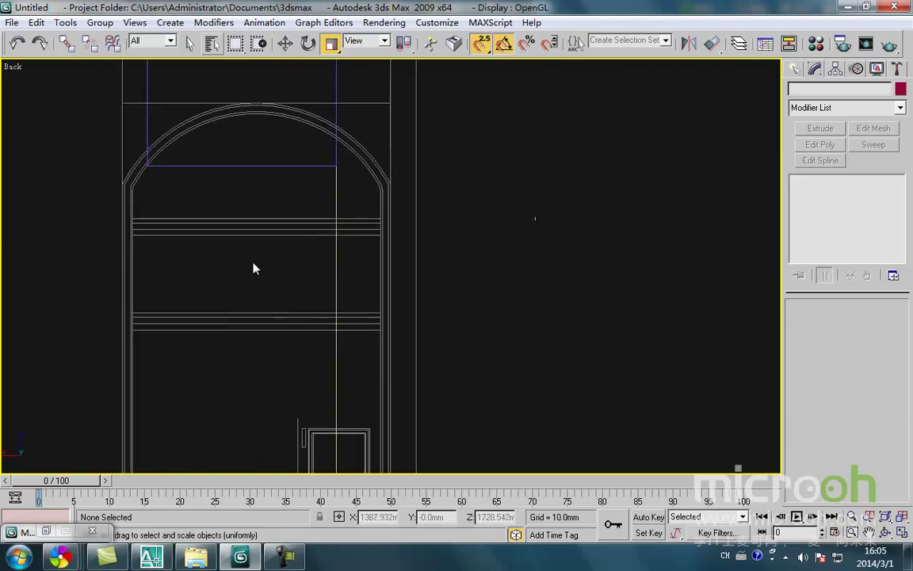
{"action": "scroll", "coordinate": [195, 288], "scroll_direction": "down", "scroll_amount": 2}
{"action": "middle_click_drag", "start_coordinate": [317, 317], "coordinate": [333, 297]}
{"action": "middle_click_drag", "start_coordinate": [296, 374], "coordinate": [317, 329]}
{"action": "scroll", "coordinate": [317, 329], "scroll_direction": "down", "scroll_amount": 2}
Step: Switch to AutoCAD and examine the arched cabinet elevation, including its wooden moulding, shelves, doors and dimensions
{"action": "left_click", "coordinate": [161, 562]}
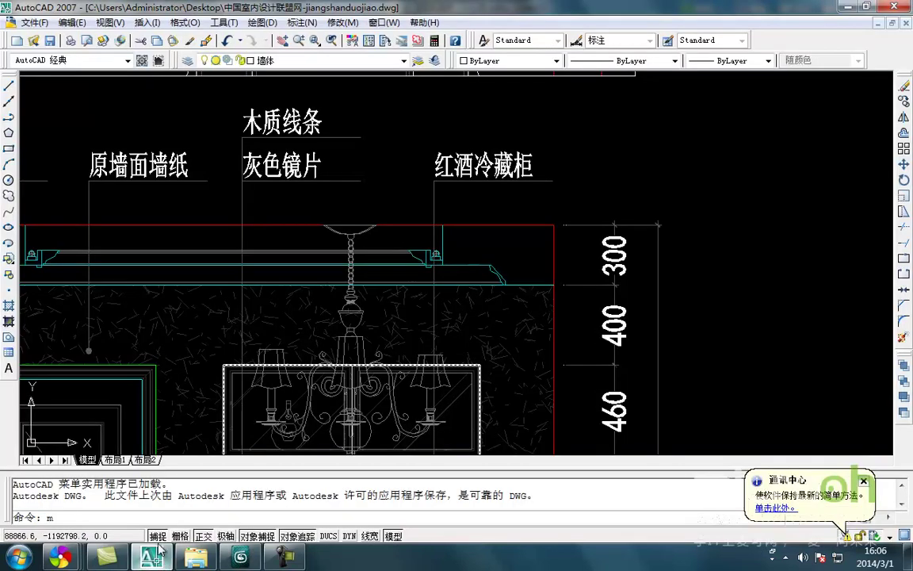
{"action": "middle_click_drag", "start_coordinate": [485, 391], "coordinate": [420, 262]}
{"action": "scroll", "coordinate": [420, 261], "scroll_direction": "down", "scroll_amount": 2}
{"action": "scroll", "coordinate": [349, 368], "scroll_direction": "down", "scroll_amount": 2}
{"action": "middle_click_drag", "start_coordinate": [342, 384], "coordinate": [371, 217]}
{"action": "mouse_move", "coordinate": [353, 311]}
{"action": "middle_mouse_down"}
{"action": "mouse_move", "coordinate": [481, 308]}
{"action": "mouse_move", "coordinate": [621, 330]}
{"action": "middle_mouse_up"}
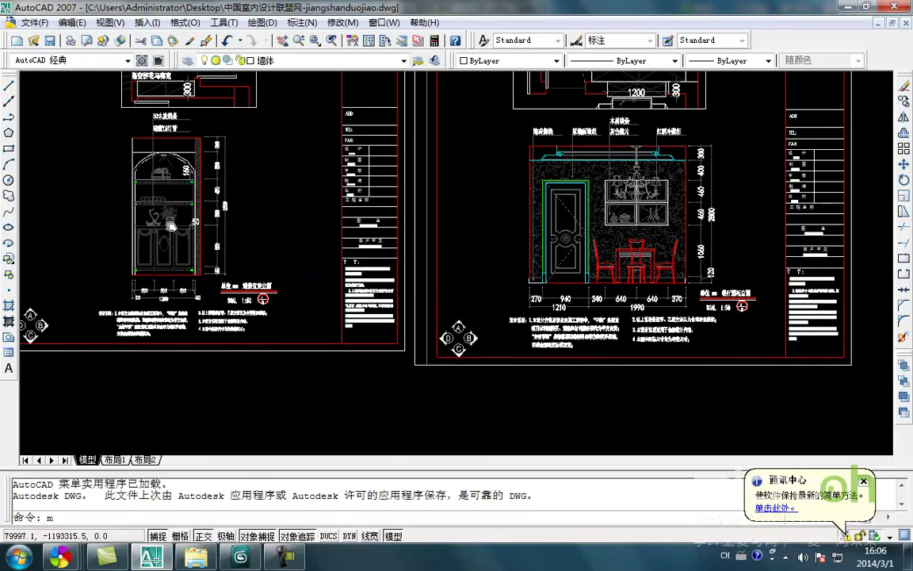
{"action": "scroll", "coordinate": [149, 230], "scroll_direction": "up", "scroll_amount": 10}
{"action": "middle_click_drag", "start_coordinate": [142, 236], "coordinate": [212, 246]}
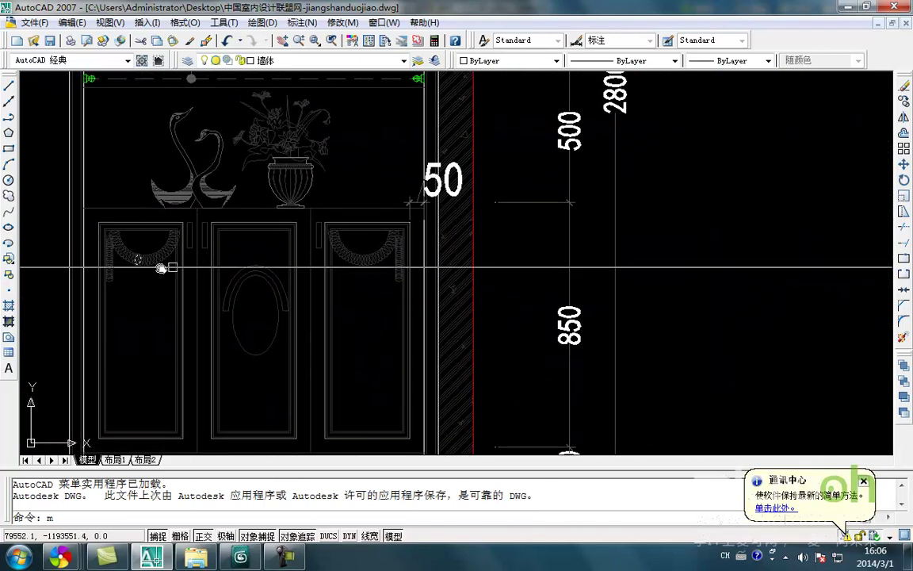
{"action": "middle_click_drag", "start_coordinate": [359, 259], "coordinate": [366, 305]}
{"action": "middle_click_drag", "start_coordinate": [349, 212], "coordinate": [353, 320]}
{"action": "middle_click_drag", "start_coordinate": [333, 123], "coordinate": [333, 196]}
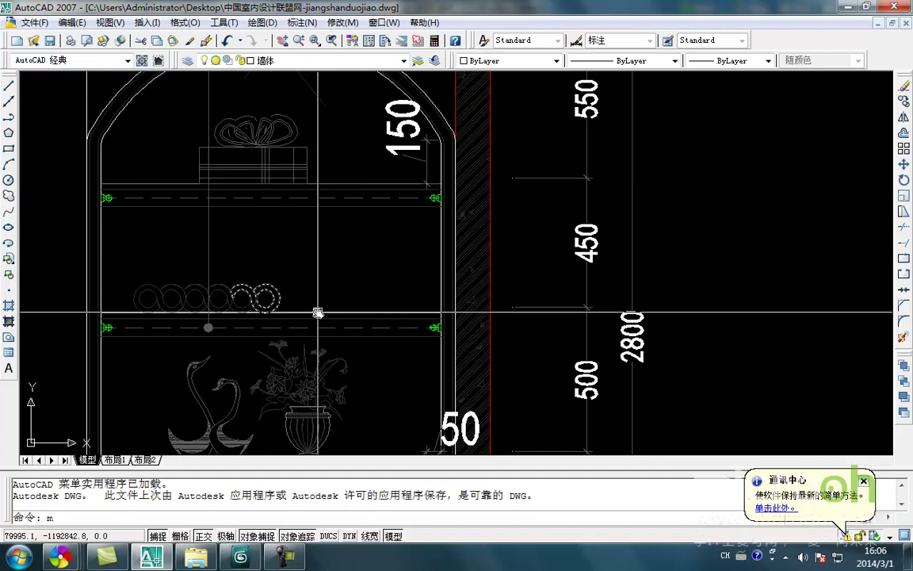
{"action": "middle_click_drag", "start_coordinate": [336, 314], "coordinate": [330, 352]}
{"action": "middle_click_drag", "start_coordinate": [336, 217], "coordinate": [324, 341]}
{"action": "scroll", "coordinate": [323, 341], "scroll_direction": "down", "scroll_amount": 4}
{"action": "scroll", "coordinate": [307, 230], "scroll_direction": "up", "scroll_amount": 3}
{"action": "middle_click_drag", "start_coordinate": [315, 237], "coordinate": [311, 229]}
{"action": "middle_click_drag", "start_coordinate": [354, 197], "coordinate": [344, 161]}
{"action": "scroll", "coordinate": [342, 162], "scroll_direction": "down", "scroll_amount": 2}
{"action": "middle_click_drag", "start_coordinate": [333, 344], "coordinate": [316, 243]}
{"action": "mouse_move", "coordinate": [322, 284]}
{"action": "middle_mouse_down"}
{"action": "mouse_move", "coordinate": [320, 223]}
{"action": "mouse_move", "coordinate": [343, 244]}
{"action": "mouse_move", "coordinate": [336, 327]}
{"action": "middle_mouse_up"}
{"action": "scroll", "coordinate": [321, 223], "scroll_direction": "down", "scroll_amount": 2}
{"action": "scroll", "coordinate": [357, 248], "scroll_direction": "up", "scroll_amount": 2}
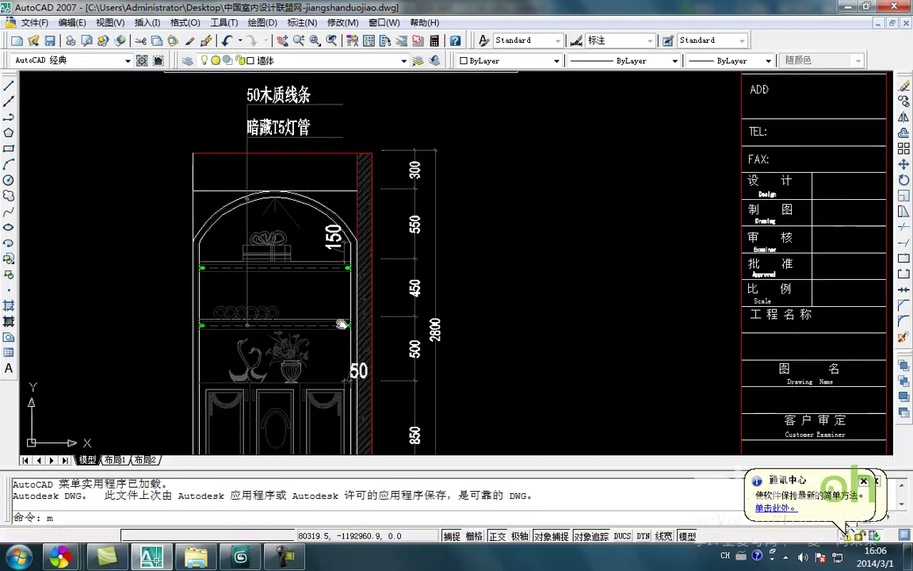
{"action": "scroll", "coordinate": [381, 218], "scroll_direction": "up", "scroll_amount": 2}
Step: Switch back to 3ds Max and show the arched cabinet's upper part in the back view
{"action": "left_click", "coordinate": [242, 558]}
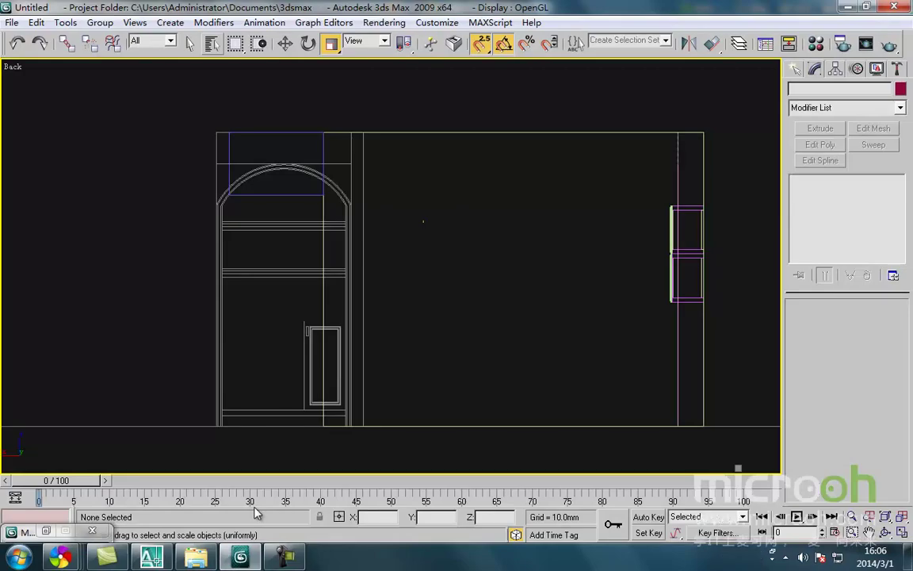
{"action": "middle_click_drag", "start_coordinate": [279, 347], "coordinate": [251, 332]}
{"action": "scroll", "coordinate": [251, 348], "scroll_direction": "up", "scroll_amount": 2}
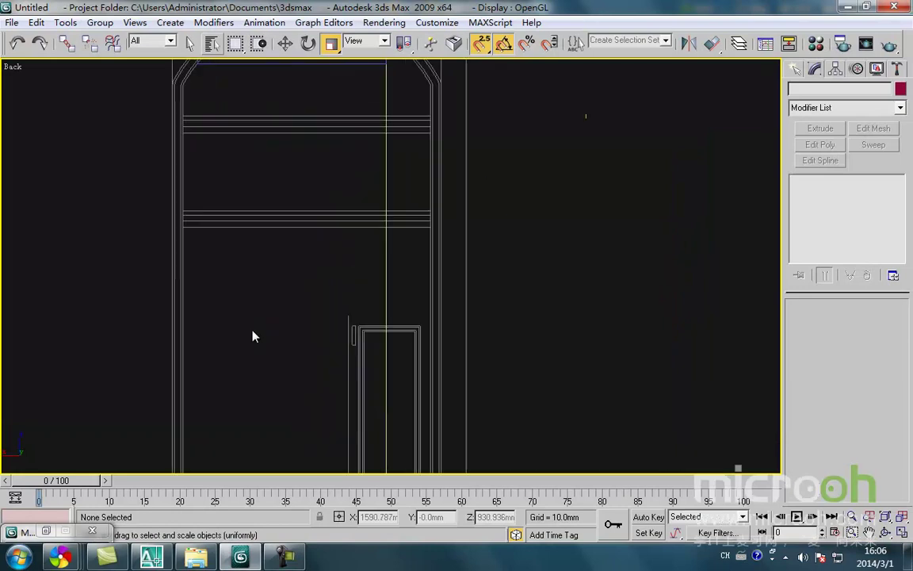
{"action": "scroll", "coordinate": [246, 301], "scroll_direction": "up", "scroll_amount": 2}
{"action": "middle_click_drag", "start_coordinate": [244, 298], "coordinate": [261, 345]}
{"action": "right_click", "coordinate": [263, 344]}
{"action": "left_click", "coordinate": [279, 276]}
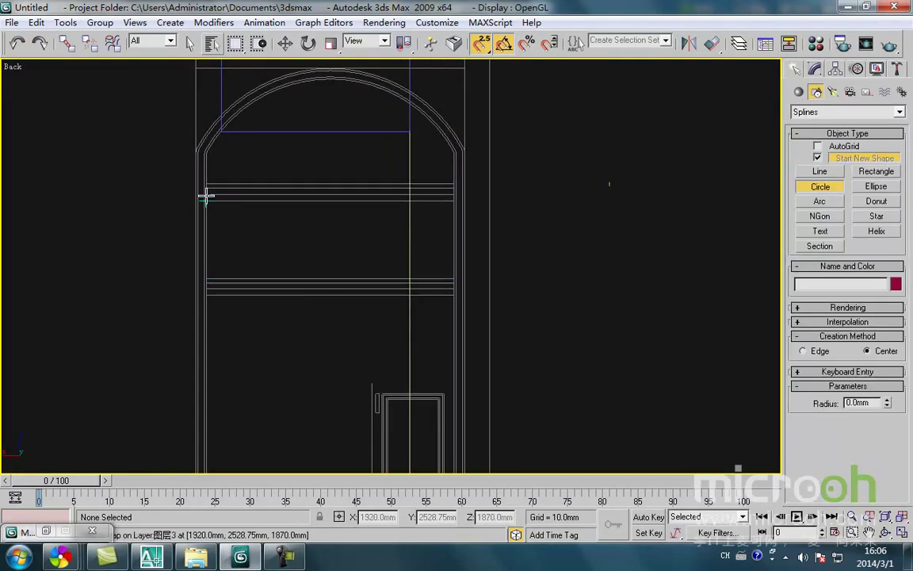
{"action": "scroll", "coordinate": [245, 235], "scroll_direction": "up", "scroll_amount": 5}
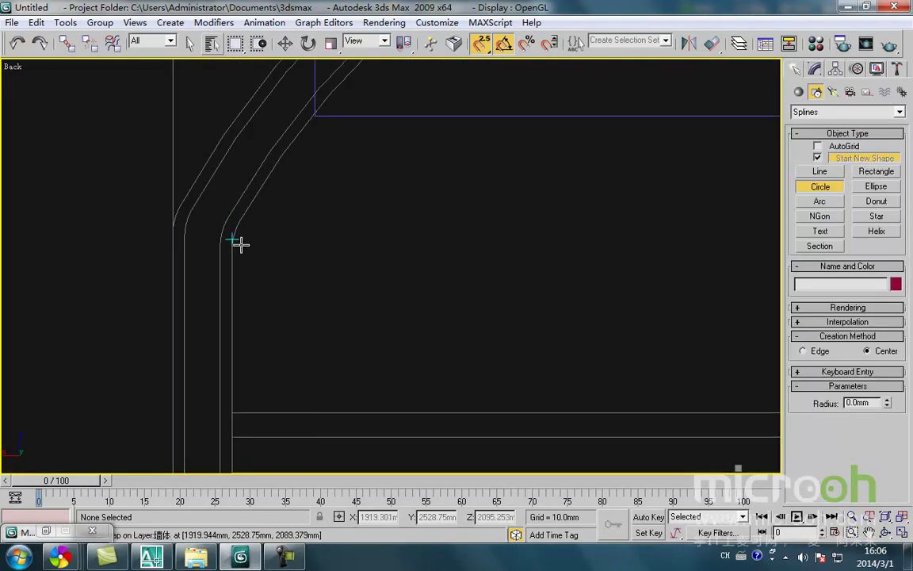
{"action": "mouse_move", "coordinate": [234, 250]}
{"action": "left_mouse_down"}
{"action": "mouse_move", "coordinate": [173, 249]}
{"action": "mouse_move", "coordinate": [171, 238]}
{"action": "mouse_move", "coordinate": [172, 252]}
{"action": "left_mouse_up"}
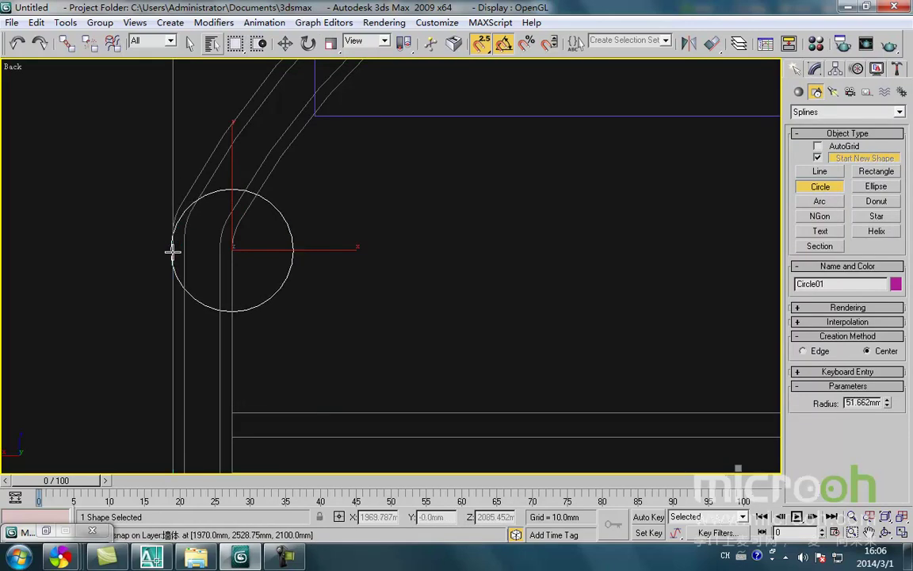
{"action": "right_click", "coordinate": [173, 252]}
{"action": "right_click", "coordinate": [321, 317]}
{"action": "middle_click_drag", "start_coordinate": [307, 316], "coordinate": [261, 282]}
Step: Draw a rectangle just inside the cabinet arch's left side in the back view, with length 20 mm and width 50 mm
{"action": "right_click", "coordinate": [285, 288]}
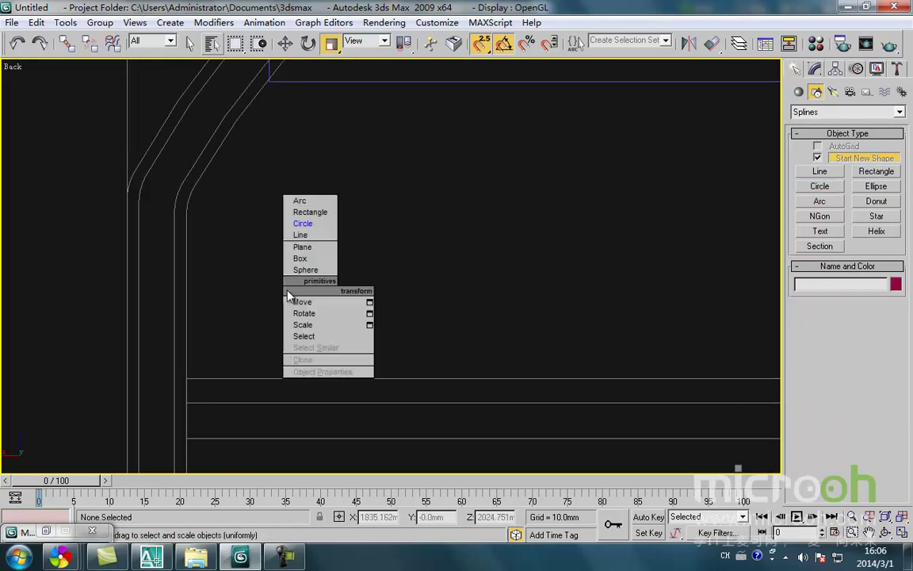
{"action": "left_click", "coordinate": [329, 215]}
{"action": "left_click_drag", "start_coordinate": [256, 207], "coordinate": [386, 240]}
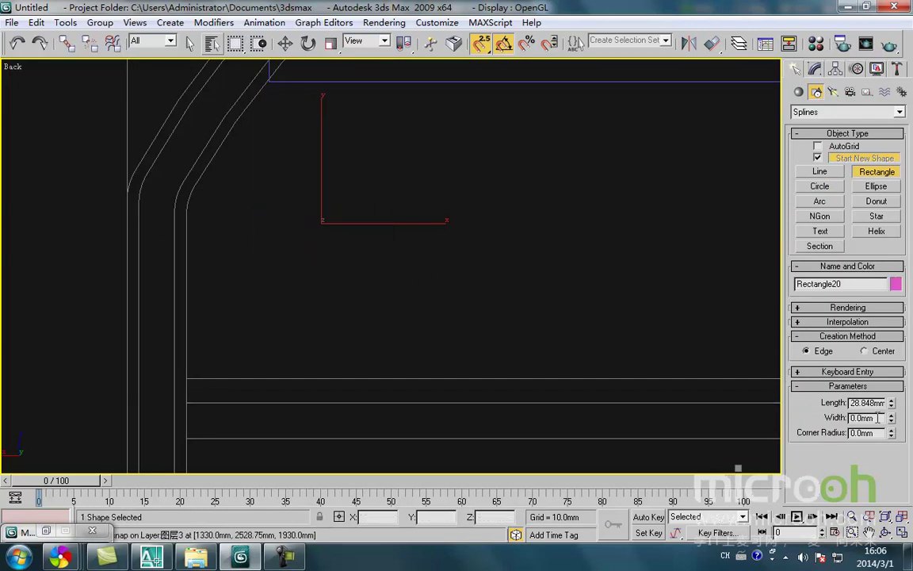
{"action": "double_click", "coordinate": [878, 418]}
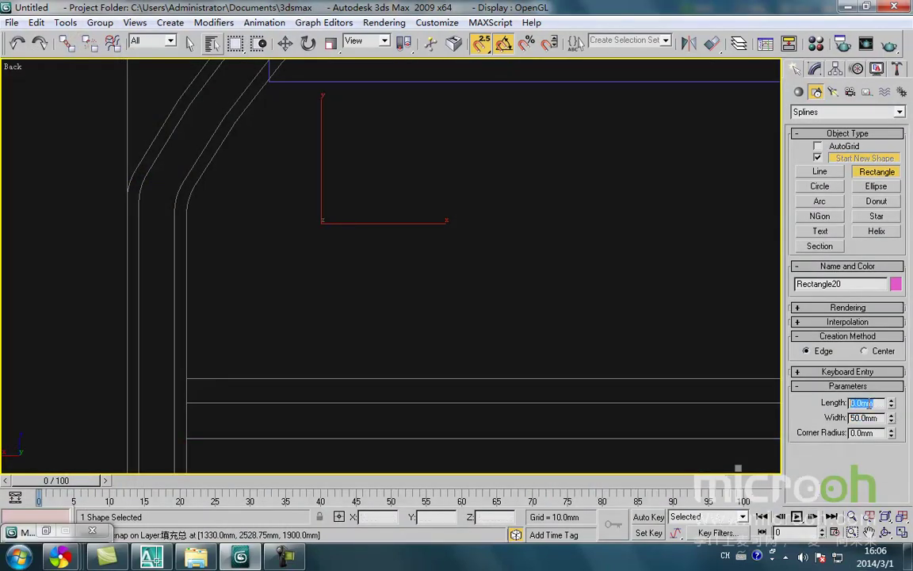
{"action": "double_click", "coordinate": [876, 403]}
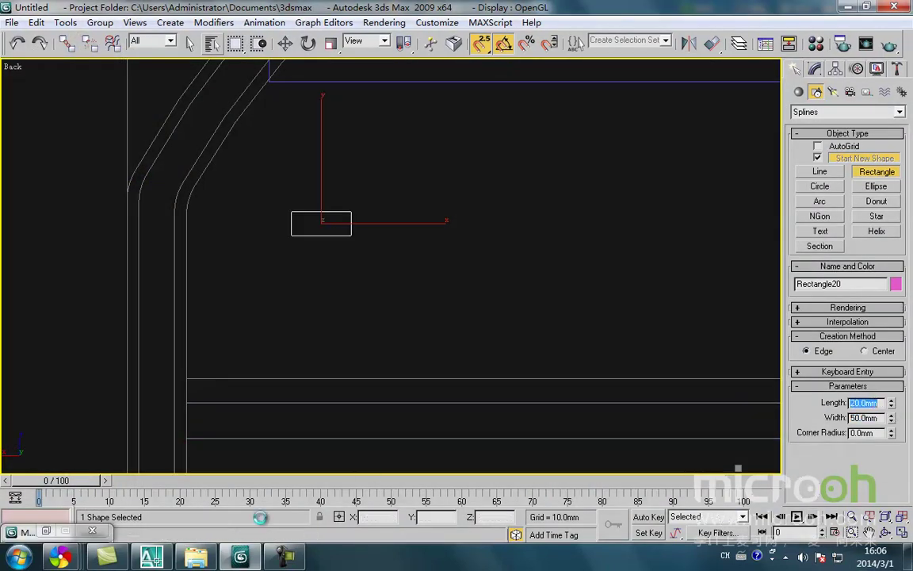
{"action": "right_click", "coordinate": [444, 264]}
{"action": "left_click", "coordinate": [359, 279]}
{"action": "middle_click_drag", "start_coordinate": [332, 243], "coordinate": [317, 331]}
{"action": "left_click", "coordinate": [317, 261]}
{"action": "key", "text": "w"}
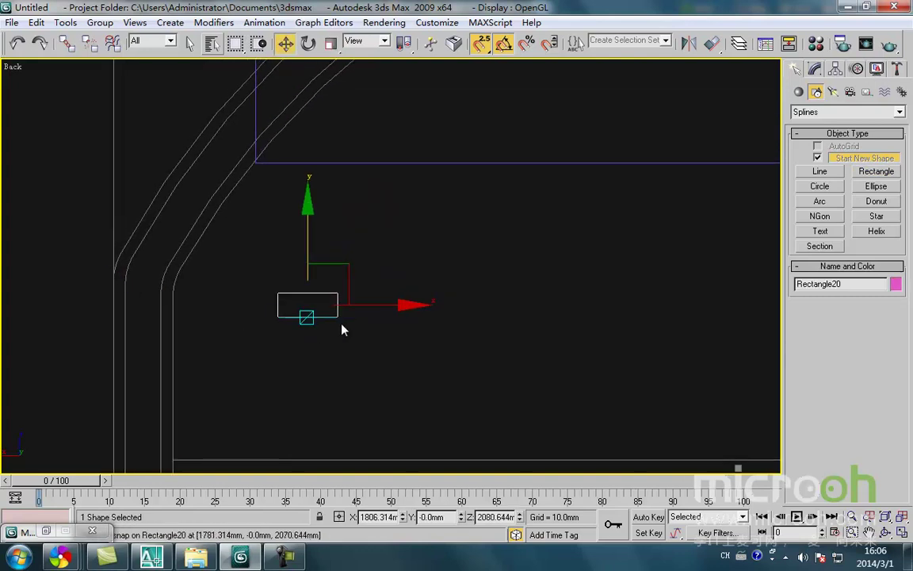
Step: Trace a closed stepped moulding profile with a raised centre over the small rectangle, keeping it in the same shape
{"action": "left_click", "coordinate": [818, 157]}
{"action": "left_click", "coordinate": [819, 171]}
{"action": "left_click", "coordinate": [278, 315]}
{"action": "scroll", "coordinate": [275, 311], "scroll_direction": "up", "scroll_amount": 2}
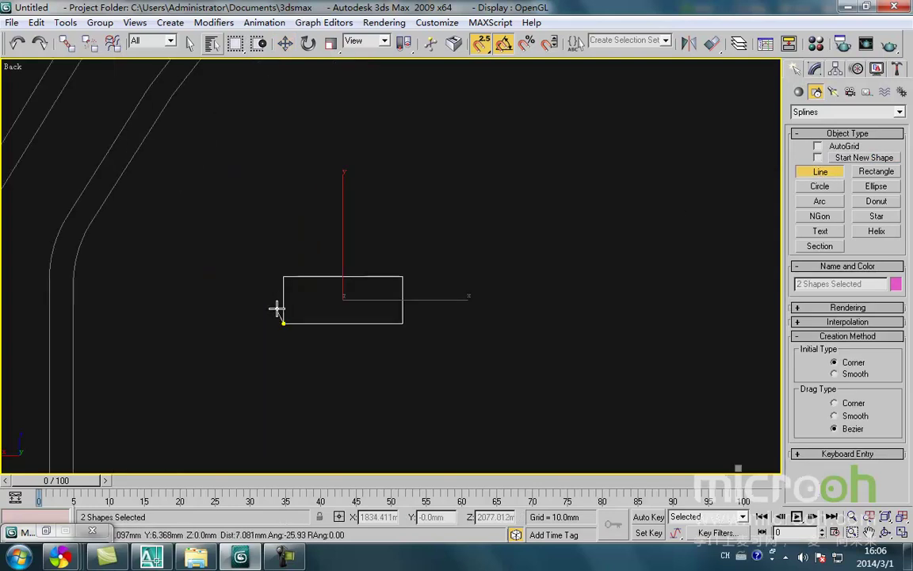
{"action": "scroll", "coordinate": [281, 302], "scroll_direction": "down", "scroll_amount": 4}
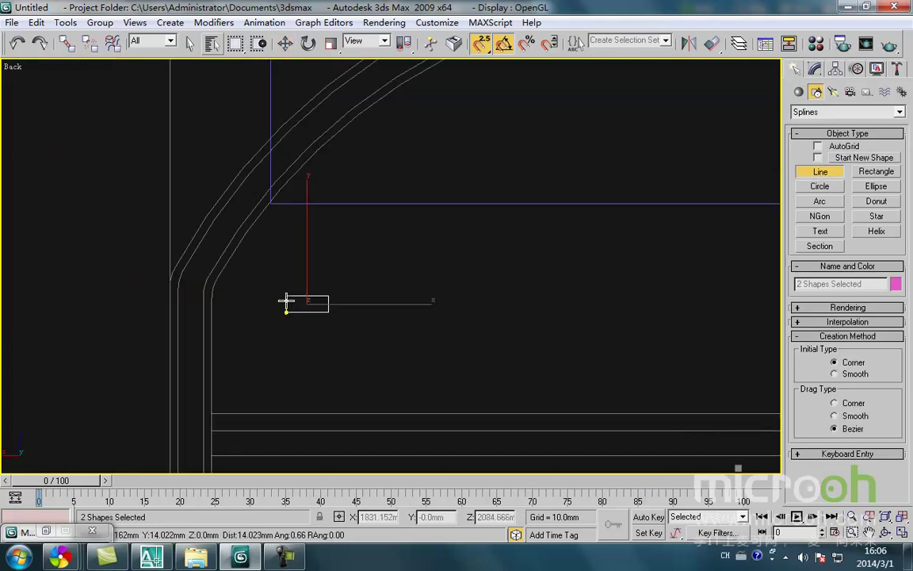
{"action": "scroll", "coordinate": [287, 307], "scroll_direction": "down", "scroll_amount": 1}
{"action": "scroll", "coordinate": [289, 298], "scroll_direction": "up", "scroll_amount": 5}
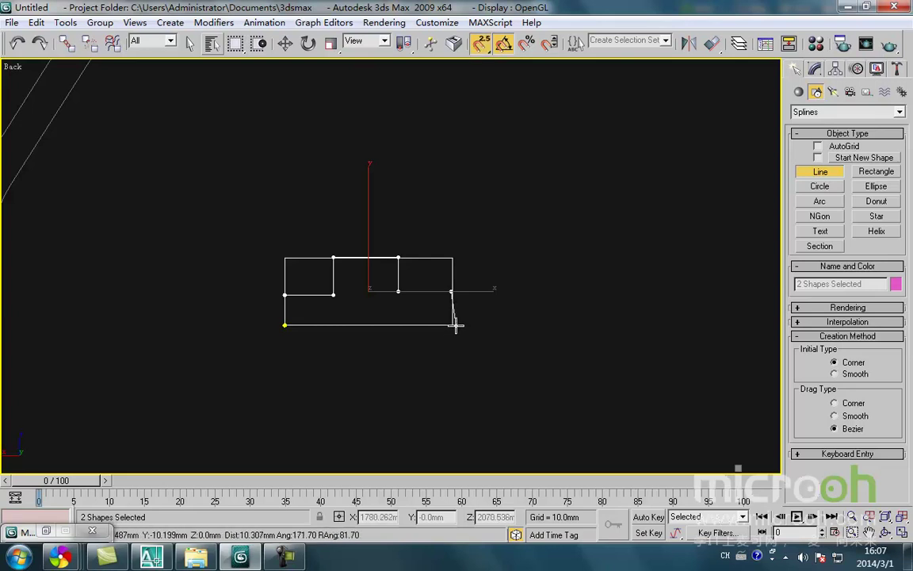
{"action": "scroll", "coordinate": [451, 323], "scroll_direction": "down", "scroll_amount": 5}
{"action": "scroll", "coordinate": [450, 322], "scroll_direction": "up", "scroll_amount": 8}
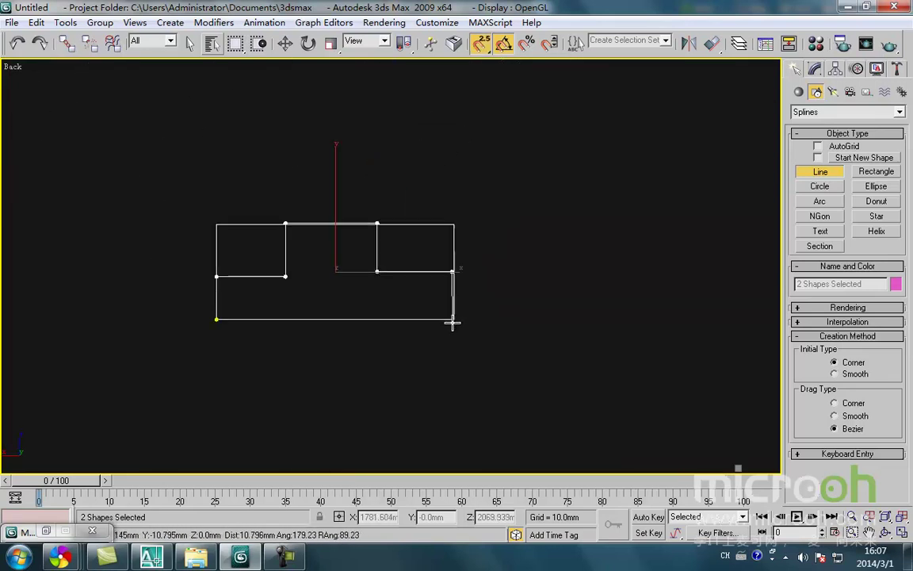
{"action": "left_click", "coordinate": [456, 316]}
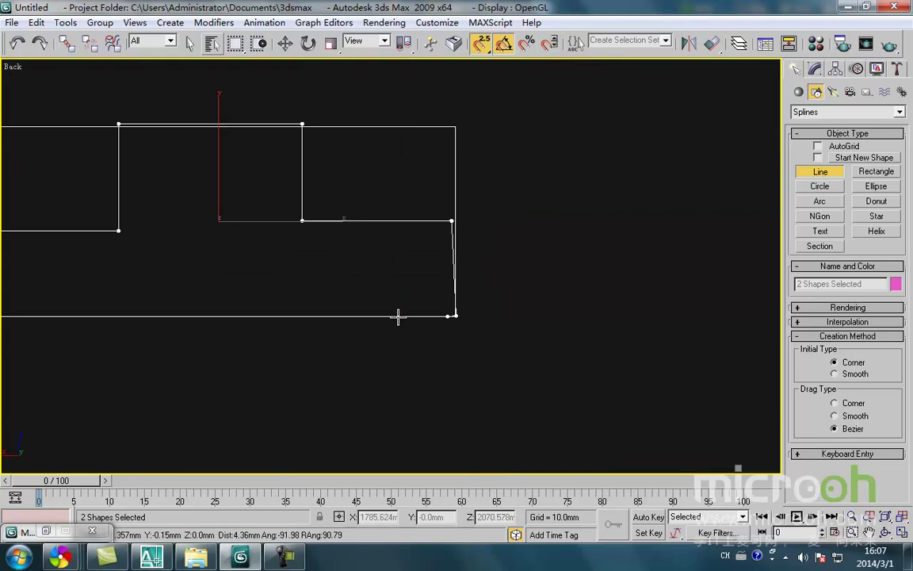
{"action": "scroll", "coordinate": [170, 317], "scroll_direction": "down", "scroll_amount": 5}
{"action": "key", "text": "s"}
{"action": "left_click", "coordinate": [105, 319]}
{"action": "left_click", "coordinate": [426, 322]}
{"action": "key", "text": "w"}
Step: Delete the original rectangle spline so that only the stepped profile remains in the shape
{"action": "scroll", "coordinate": [346, 320], "scroll_direction": "up", "scroll_amount": 3}
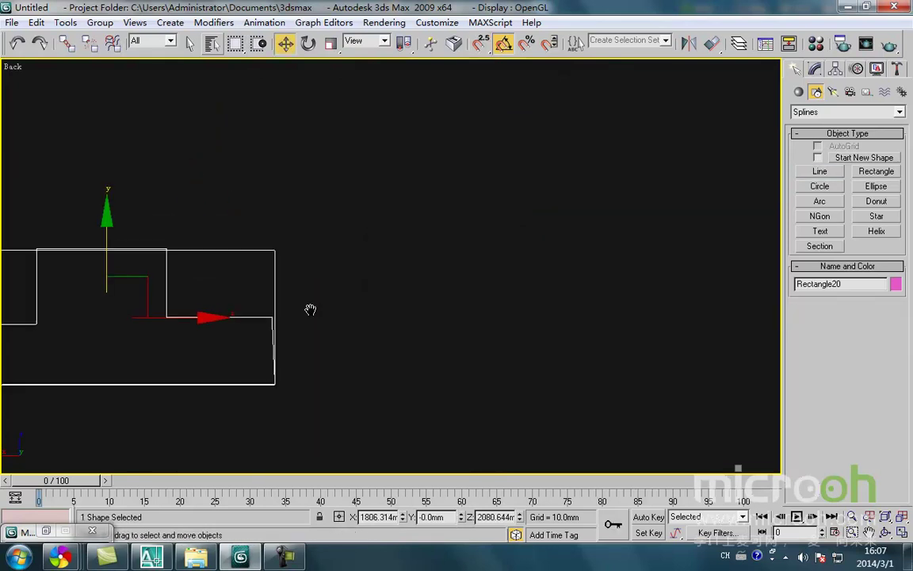
{"action": "middle_click_drag", "start_coordinate": [310, 302], "coordinate": [336, 379]}
{"action": "scroll", "coordinate": [336, 378], "scroll_direction": "down", "scroll_amount": 2}
{"action": "key", "text": "3"}
{"action": "left_click", "coordinate": [307, 338]}
{"action": "middle_click_drag", "start_coordinate": [308, 339], "coordinate": [394, 294]}
{"action": "key", "text": "Delete"}
{"action": "left_click", "coordinate": [367, 352]}
{"action": "middle_click_drag", "start_coordinate": [367, 352], "coordinate": [368, 383]}
Step: Align the outer vertex of the profile's right shoulder vertically with the lower right corner
{"action": "key", "text": "1"}
{"action": "left_click", "coordinate": [366, 378]}
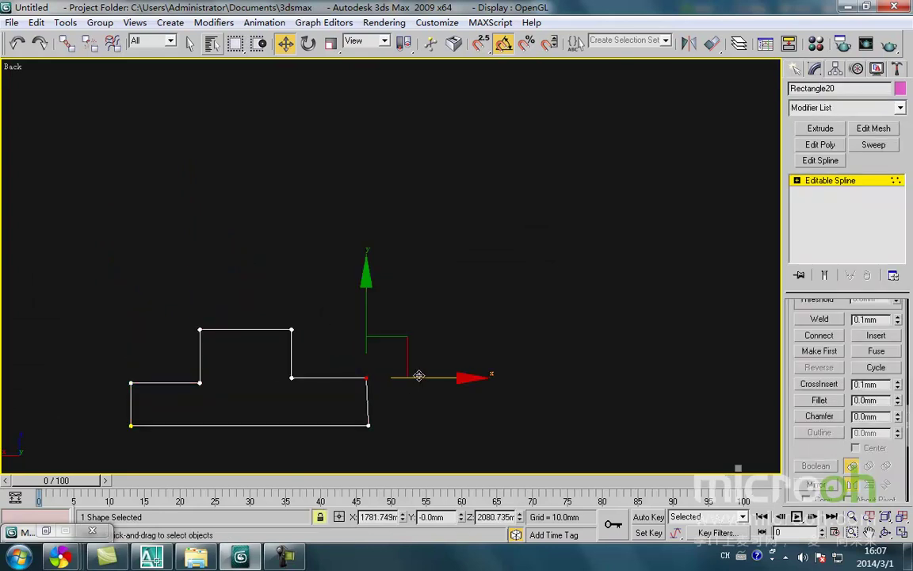
{"action": "key", "text": "s"}
{"action": "left_click_drag", "start_coordinate": [357, 383], "coordinate": [372, 422]}
{"action": "key", "text": "space"}
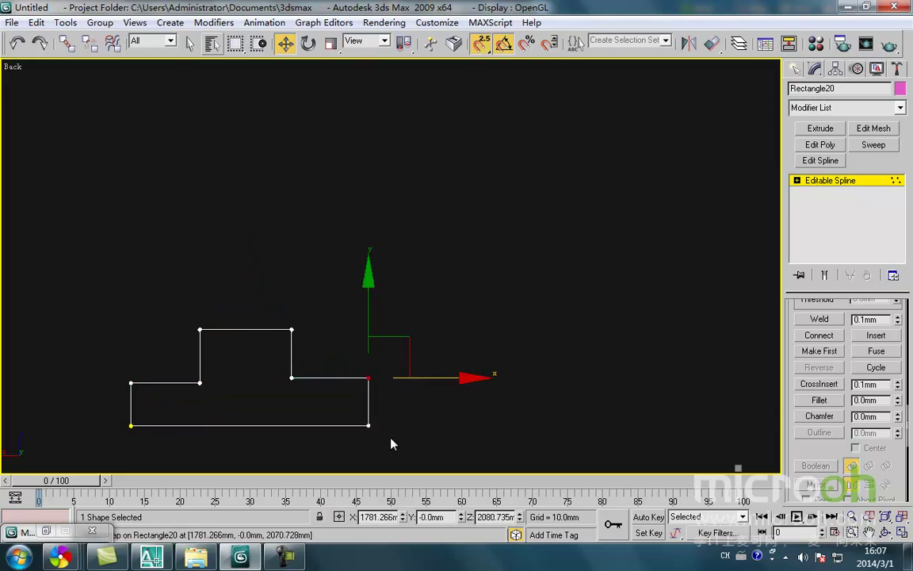
{"action": "left_click", "coordinate": [384, 441]}
Step: Adjust the right side of the raised centre and level the right shoulder with the left one
{"action": "middle_click_drag", "start_coordinate": [287, 384], "coordinate": [326, 405]}
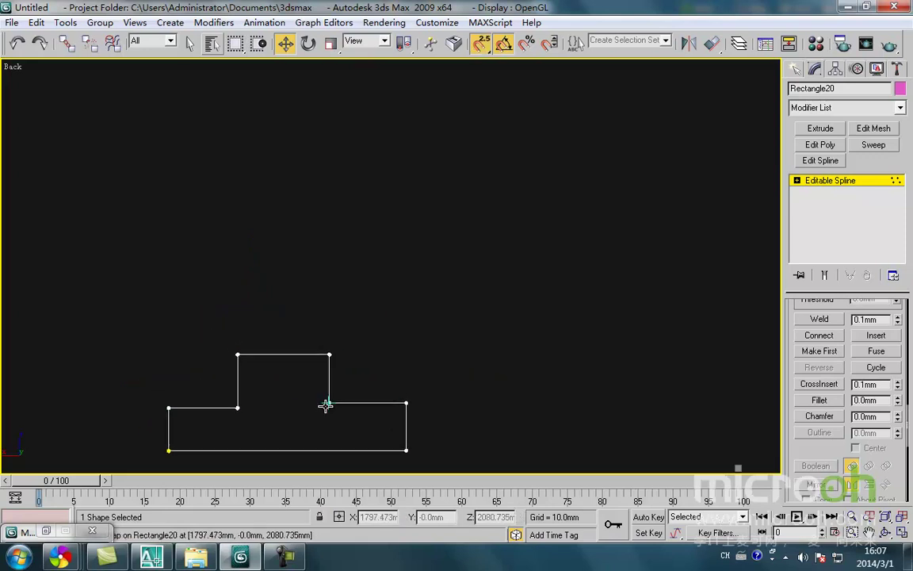
{"action": "left_click_drag", "start_coordinate": [349, 422], "coordinate": [325, 337]}
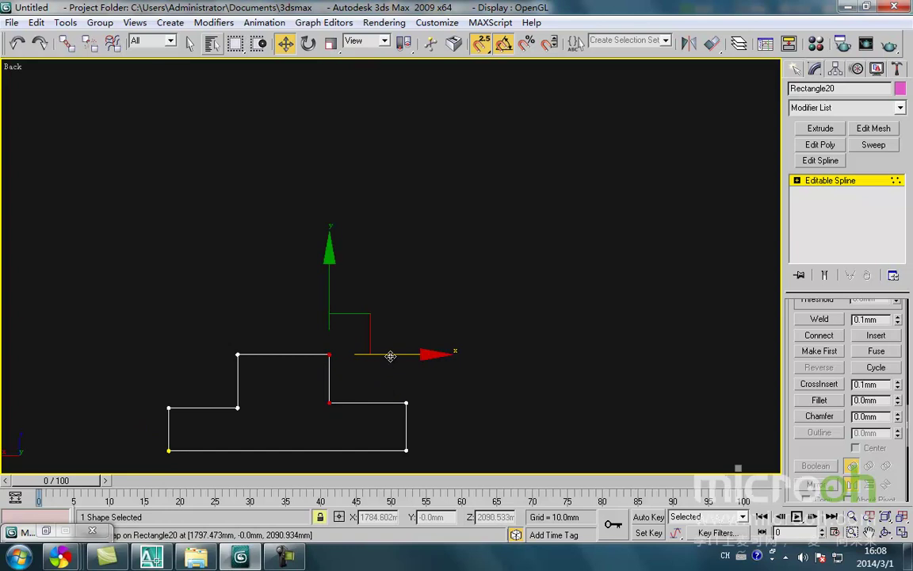
{"action": "left_click_drag", "start_coordinate": [368, 367], "coordinate": [236, 407]}
{"action": "key", "text": "space"}
{"action": "left_click", "coordinate": [324, 435]}
{"action": "middle_click_drag", "start_coordinate": [326, 432], "coordinate": [385, 400]}
{"action": "scroll", "coordinate": [390, 399], "scroll_direction": "down", "scroll_amount": 2}
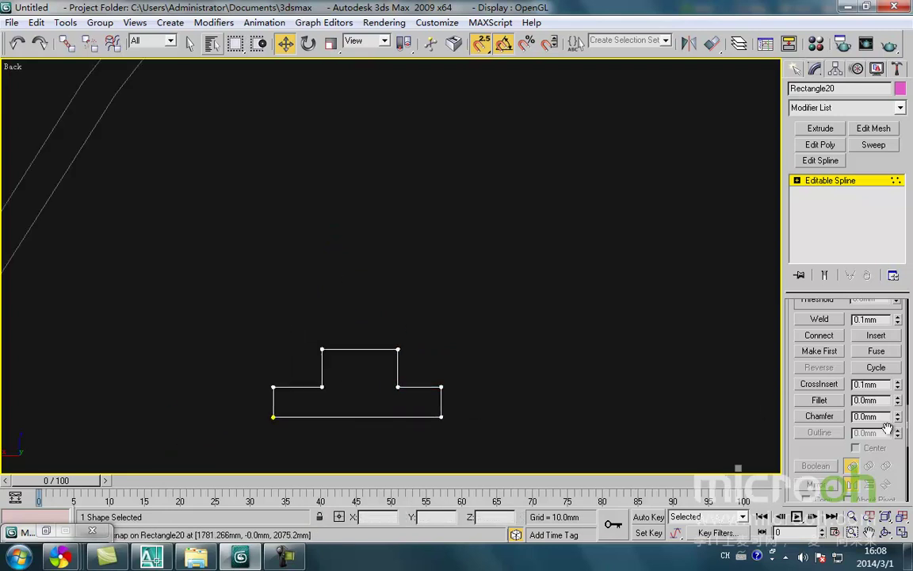
Step: Fillet the profile's upper and inner corners by about 2.55 mm and lower its raised top by about 1.6 mm
{"action": "left_click", "coordinate": [819, 401]}
{"action": "left_click_drag", "start_coordinate": [394, 389], "coordinate": [398, 383]}
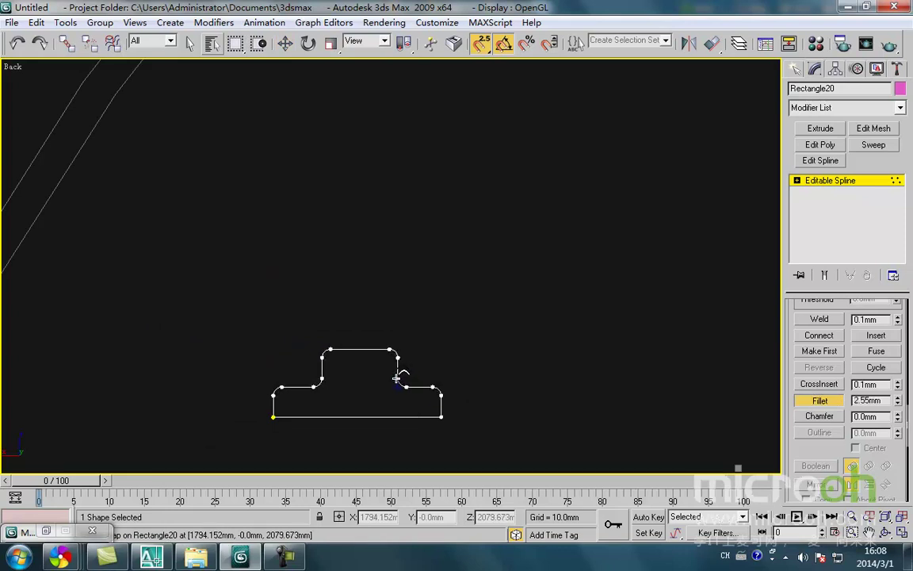
{"action": "left_click_drag", "start_coordinate": [282, 337], "coordinate": [282, 335]}
{"action": "key", "text": "w"}
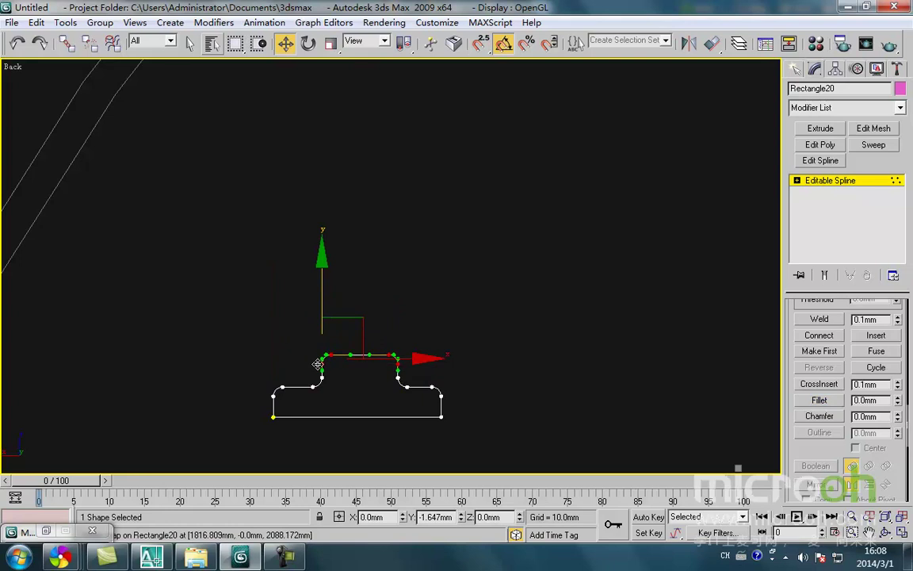
{"action": "left_click_drag", "start_coordinate": [318, 364], "coordinate": [318, 363]}
{"action": "key", "text": "space"}
Step: Draw a vertical line along the cabinet moulding's outer left edge, from the floor up to the start of the arch
{"action": "middle_click_drag", "start_coordinate": [443, 396], "coordinate": [450, 387]}
{"action": "scroll", "coordinate": [444, 381], "scroll_direction": "down", "scroll_amount": 2}
{"action": "middle_click_drag", "start_coordinate": [396, 400], "coordinate": [353, 289]}
{"action": "scroll", "coordinate": [394, 390], "scroll_direction": "down", "scroll_amount": 1}
{"action": "key", "text": "1"}
{"action": "scroll", "coordinate": [348, 351], "scroll_direction": "down", "scroll_amount": 2}
{"action": "scroll", "coordinate": [387, 380], "scroll_direction": "down", "scroll_amount": 3}
{"action": "scroll", "coordinate": [352, 289], "scroll_direction": "down", "scroll_amount": 1}
{"action": "middle_click_drag", "start_coordinate": [372, 323], "coordinate": [345, 218]}
{"action": "middle_click_drag", "start_coordinate": [340, 320], "coordinate": [335, 264]}
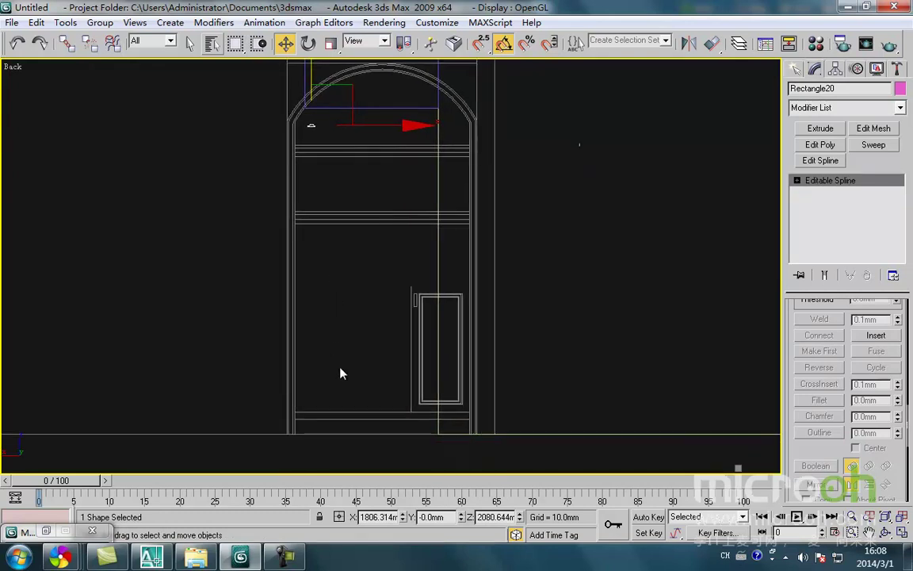
{"action": "right_click", "coordinate": [335, 319]}
{"action": "left_click", "coordinate": [353, 264]}
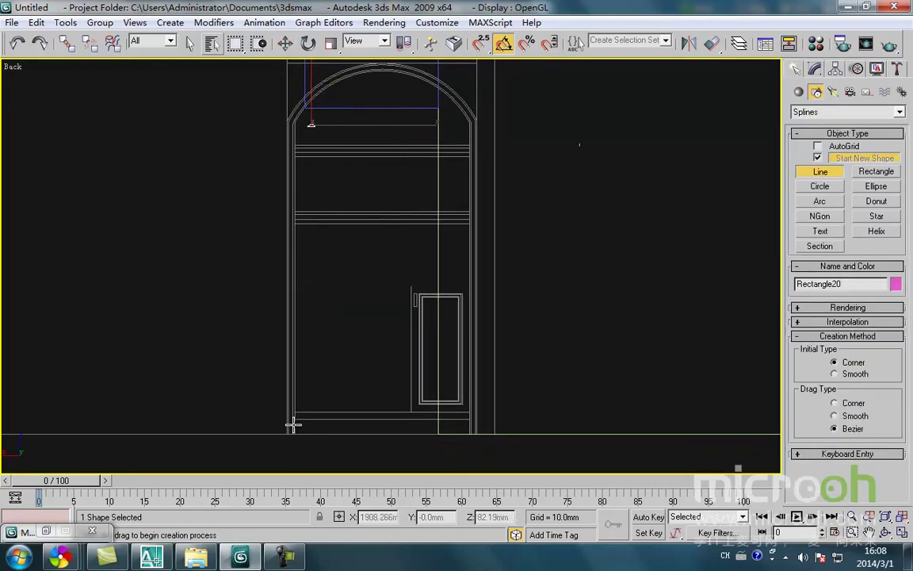
{"action": "scroll", "coordinate": [281, 436], "scroll_direction": "up", "scroll_amount": 2}
{"action": "scroll", "coordinate": [278, 450], "scroll_direction": "up", "scroll_amount": 3}
{"action": "key", "text": "s"}
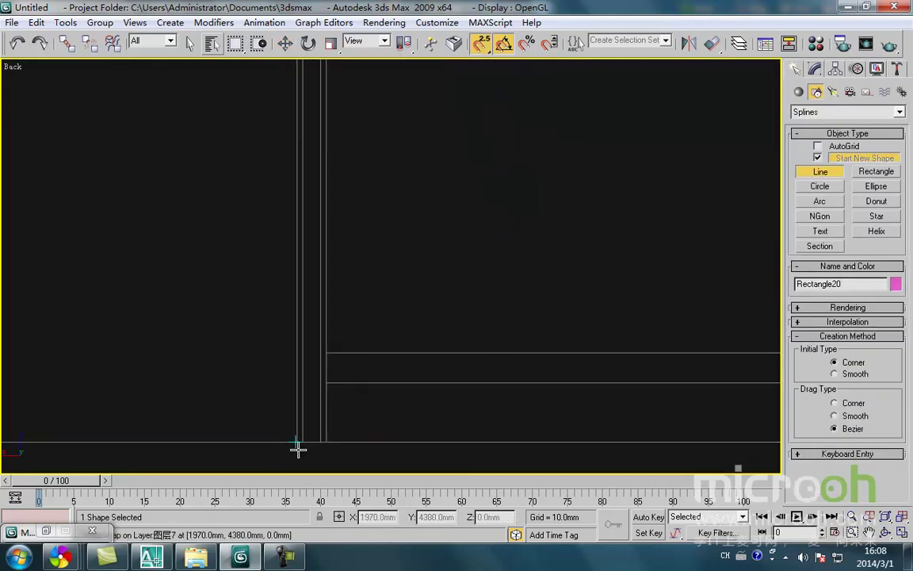
{"action": "scroll", "coordinate": [304, 454], "scroll_direction": "up", "scroll_amount": 3}
{"action": "left_click", "coordinate": [289, 379]}
{"action": "scroll", "coordinate": [150, 268], "scroll_direction": "down", "scroll_amount": 1}
{"action": "key", "text": "i"}
{"action": "scroll", "coordinate": [412, 265], "scroll_direction": "down", "scroll_amount": 3}
{"action": "scroll", "coordinate": [430, 223], "scroll_direction": "down", "scroll_amount": 4}
{"action": "scroll", "coordinate": [404, 190], "scroll_direction": "up", "scroll_amount": 3}
{"action": "scroll", "coordinate": [421, 158], "scroll_direction": "up", "scroll_amount": 5}
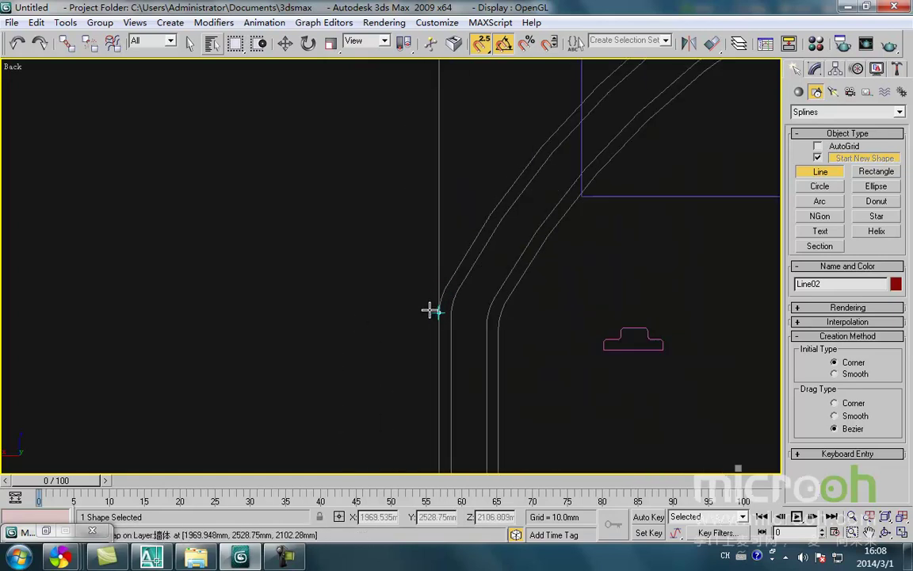
{"action": "right_click", "coordinate": [581, 331]}
Step: Add a vertical line to the same shape along the moulding's outer right edge, from the arch's end down to the floor
{"action": "scroll", "coordinate": [507, 349], "scroll_direction": "down", "scroll_amount": 6}
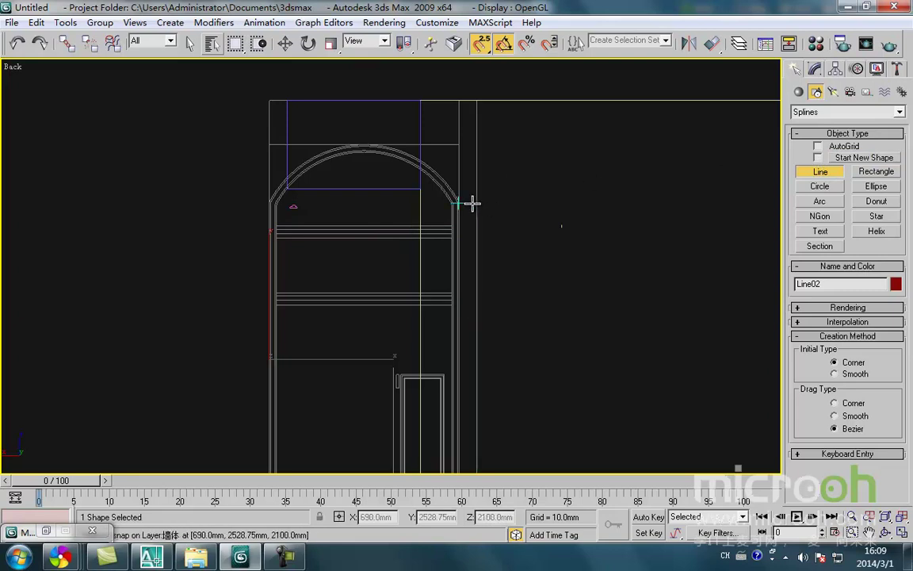
{"action": "scroll", "coordinate": [465, 202], "scroll_direction": "up", "scroll_amount": 5}
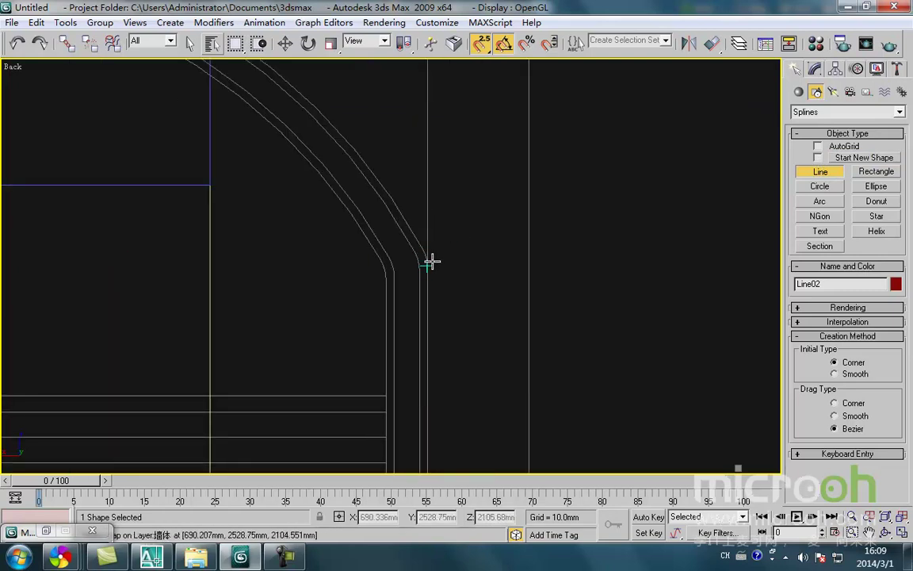
{"action": "left_click", "coordinate": [429, 260]}
{"action": "scroll", "coordinate": [379, 303], "scroll_direction": "down", "scroll_amount": 6}
{"action": "scroll", "coordinate": [410, 314], "scroll_direction": "up", "scroll_amount": 6}
{"action": "left_click", "coordinate": [409, 314]}
{"action": "scroll", "coordinate": [365, 289], "scroll_direction": "up", "scroll_amount": 1}
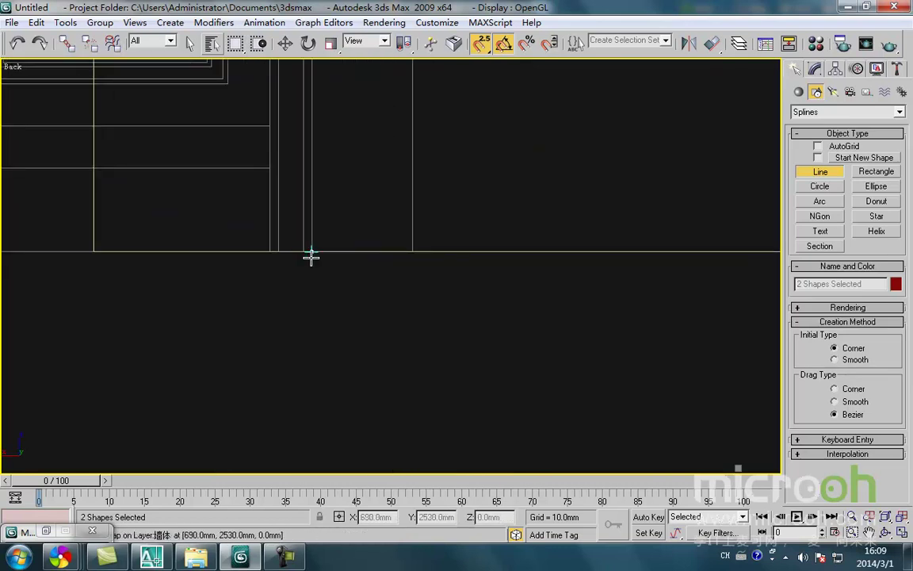
{"action": "right_click", "coordinate": [353, 307]}
{"action": "right_click", "coordinate": [349, 311]}
Step: Add an arc to the same shape between the two side lines' upper ends, following the cabinet's outer arch
{"action": "middle_click_drag", "start_coordinate": [376, 219], "coordinate": [404, 307]}
{"action": "scroll", "coordinate": [404, 308], "scroll_direction": "down", "scroll_amount": 5}
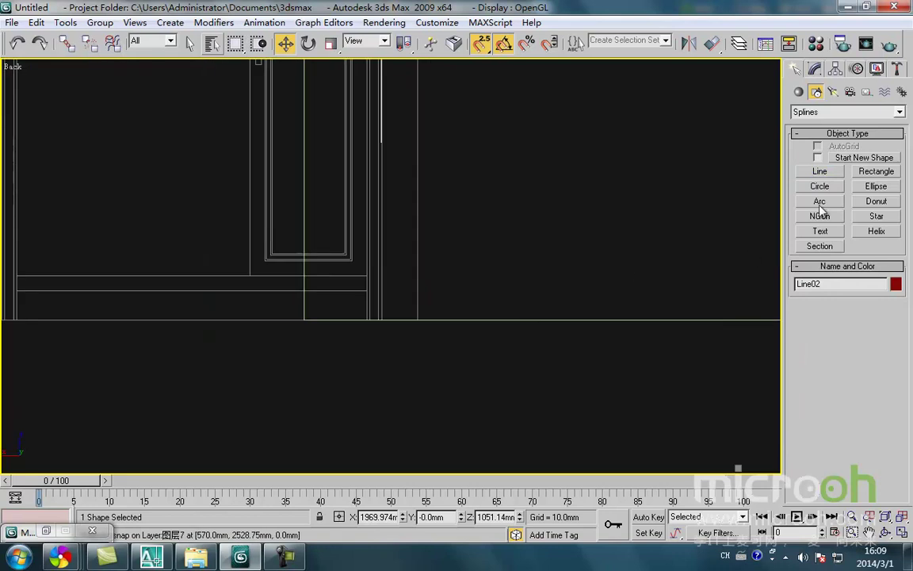
{"action": "left_click", "coordinate": [819, 203]}
{"action": "middle_click_drag", "start_coordinate": [511, 218], "coordinate": [533, 333]}
{"action": "scroll", "coordinate": [533, 333], "scroll_direction": "down", "scroll_amount": 4}
{"action": "middle_click_drag", "start_coordinate": [417, 235], "coordinate": [418, 245]}
{"action": "scroll", "coordinate": [369, 246], "scroll_direction": "up", "scroll_amount": 5}
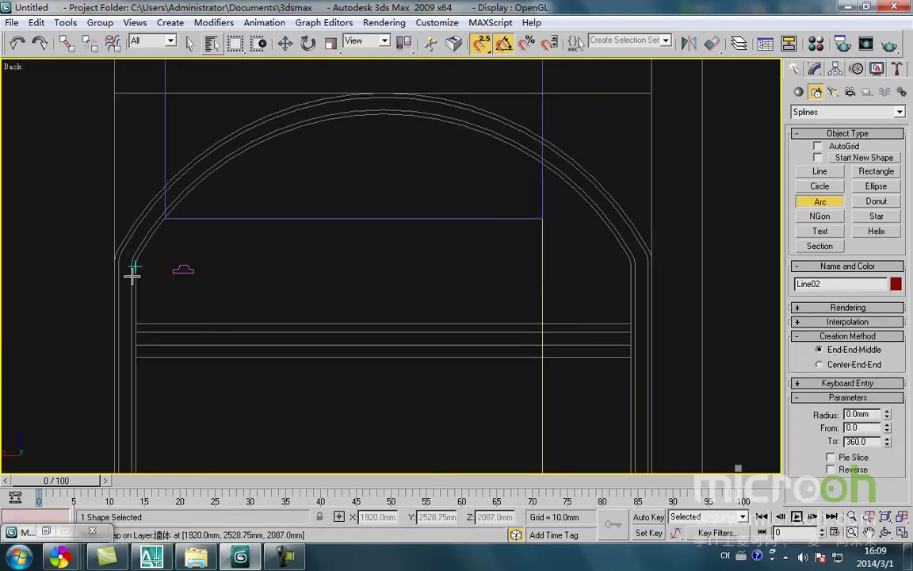
{"action": "left_click_drag", "start_coordinate": [110, 260], "coordinate": [652, 260]}
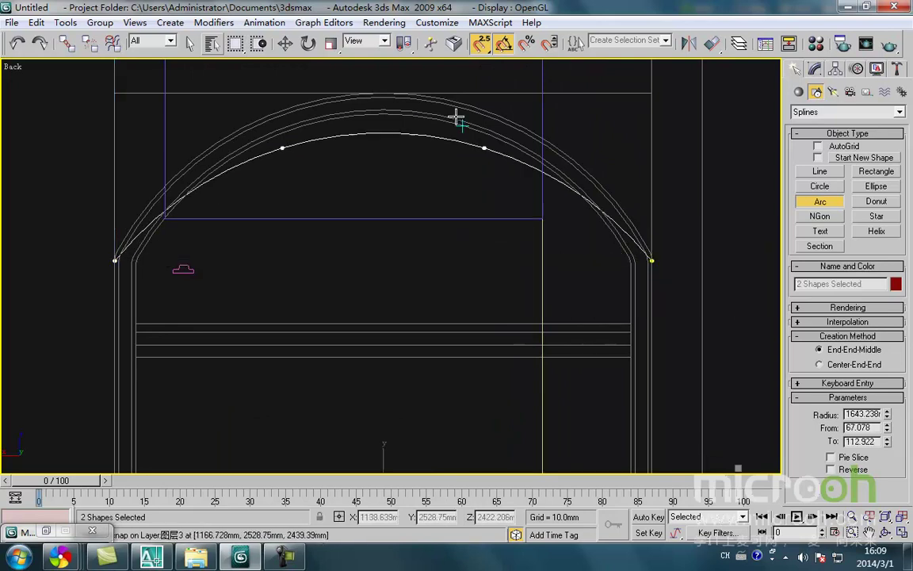
{"action": "right_click", "coordinate": [375, 259]}
{"action": "left_click", "coordinate": [375, 259]}
{"action": "left_click", "coordinate": [329, 121]}
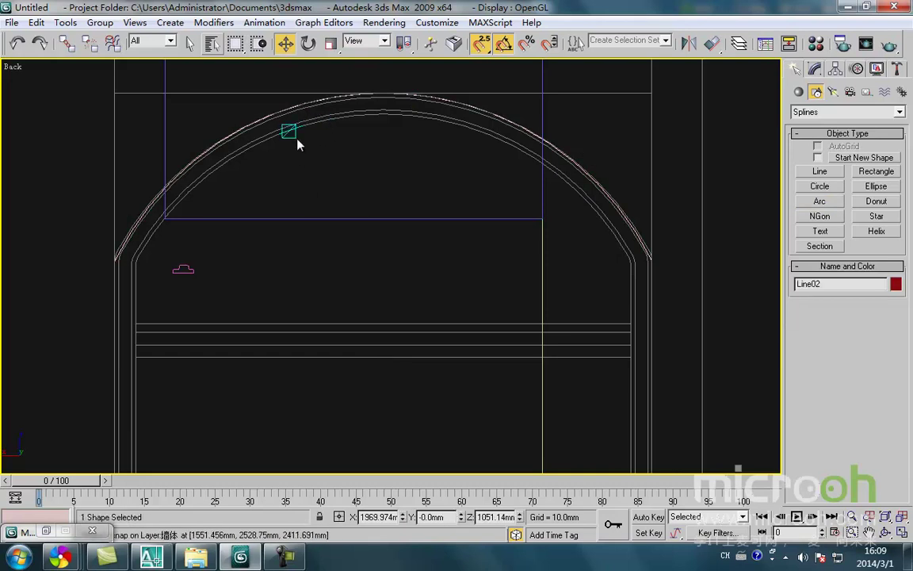
Step: Isolate the arched path and weld the vertices where the arc meets the two side lines
{"action": "scroll", "coordinate": [297, 141], "scroll_direction": "down", "scroll_amount": 4}
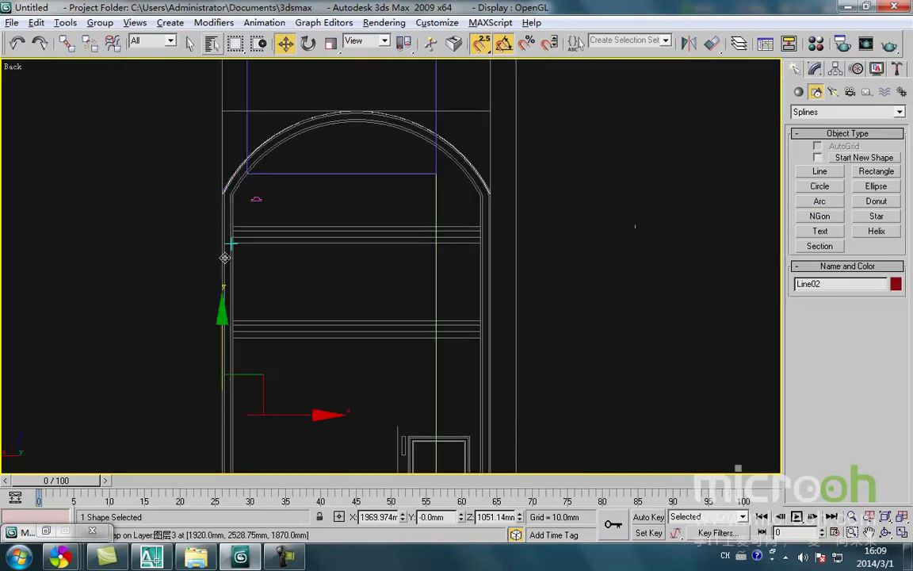
{"action": "key", "text": "alt+q"}
{"action": "middle_click_drag", "start_coordinate": [383, 297], "coordinate": [366, 387]}
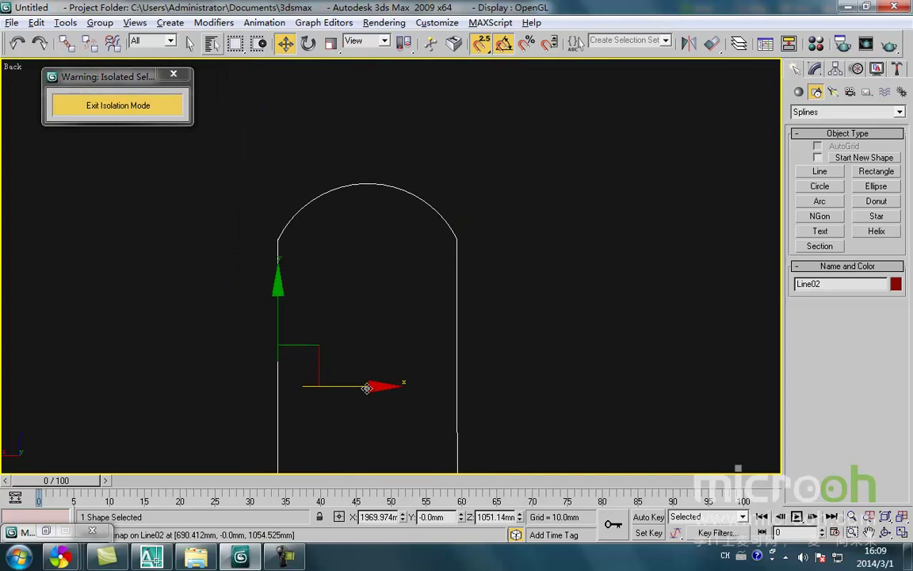
{"action": "key", "text": "1"}
{"action": "scroll", "coordinate": [375, 327], "scroll_direction": "down", "scroll_amount": 2}
{"action": "left_click_drag", "start_coordinate": [266, 255], "coordinate": [264, 253]}
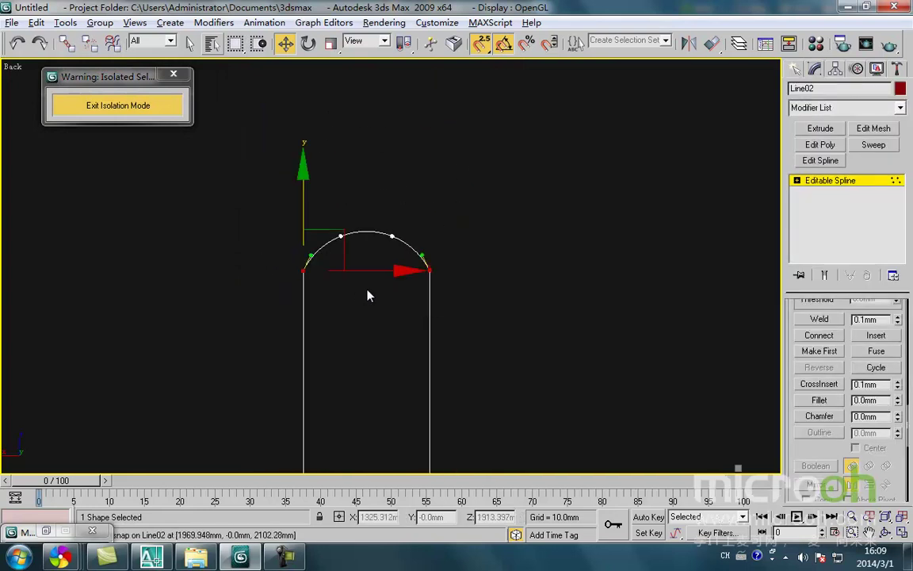
{"action": "right_click", "coordinate": [350, 282]}
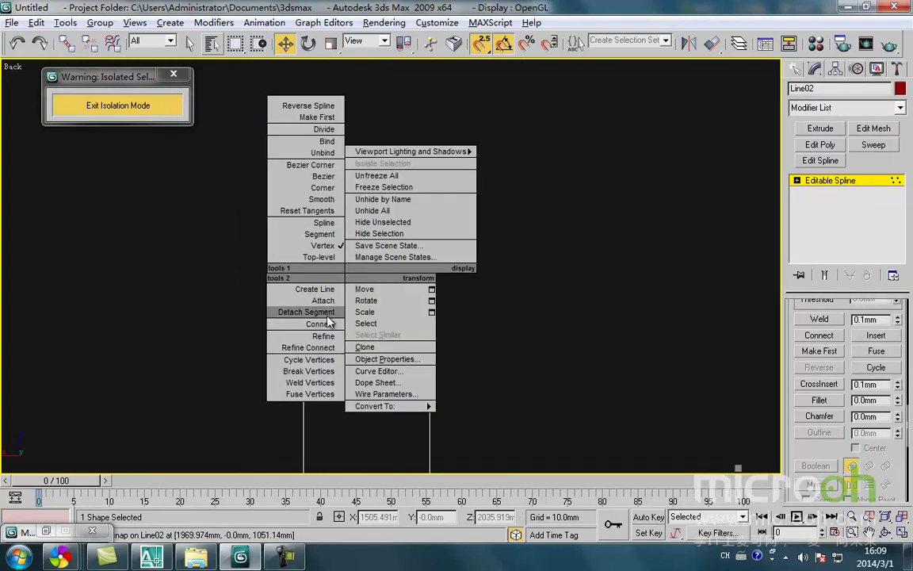
{"action": "left_click", "coordinate": [315, 383]}
{"action": "left_click", "coordinate": [388, 320]}
Step: Move the right side line's top vertex down to the arc's end and join the two vertices
{"action": "scroll", "coordinate": [431, 290], "scroll_direction": "up", "scroll_amount": 3}
{"action": "scroll", "coordinate": [432, 270], "scroll_direction": "up", "scroll_amount": 10}
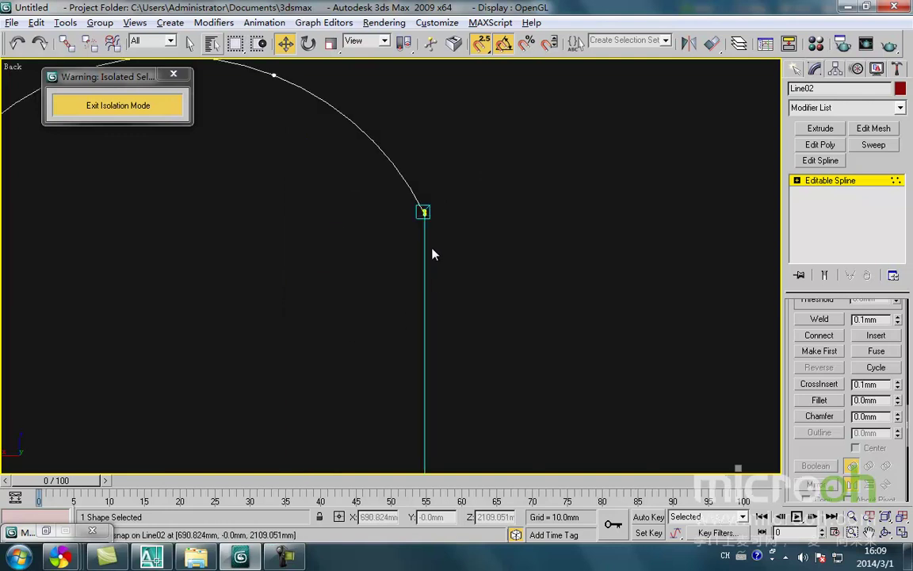
{"action": "left_click_drag", "start_coordinate": [342, 302], "coordinate": [300, 264]}
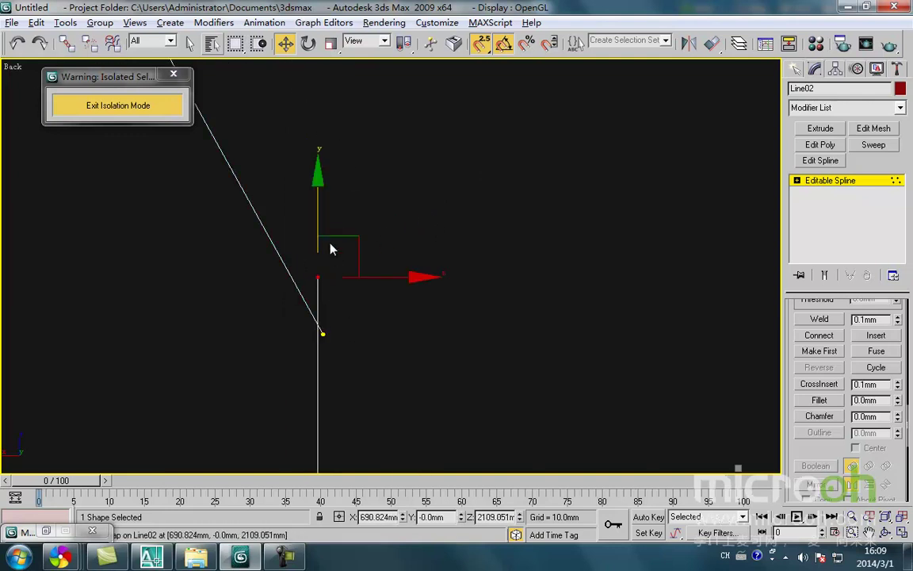
{"action": "left_click_drag", "start_coordinate": [321, 206], "coordinate": [307, 322]}
{"action": "right_click", "coordinate": [322, 343]}
{"action": "left_click", "coordinate": [270, 437]}
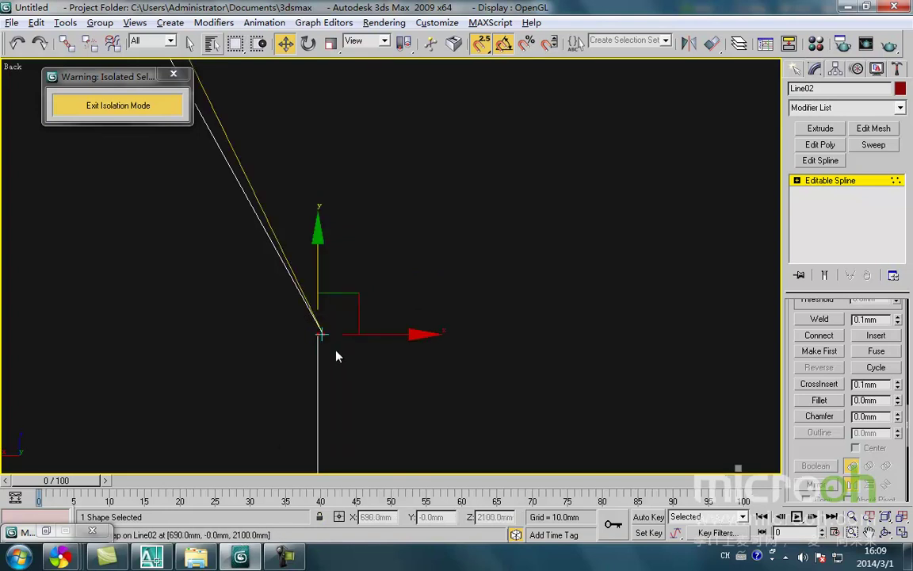
{"action": "right_click", "coordinate": [296, 329]}
{"action": "left_click", "coordinate": [259, 455]}
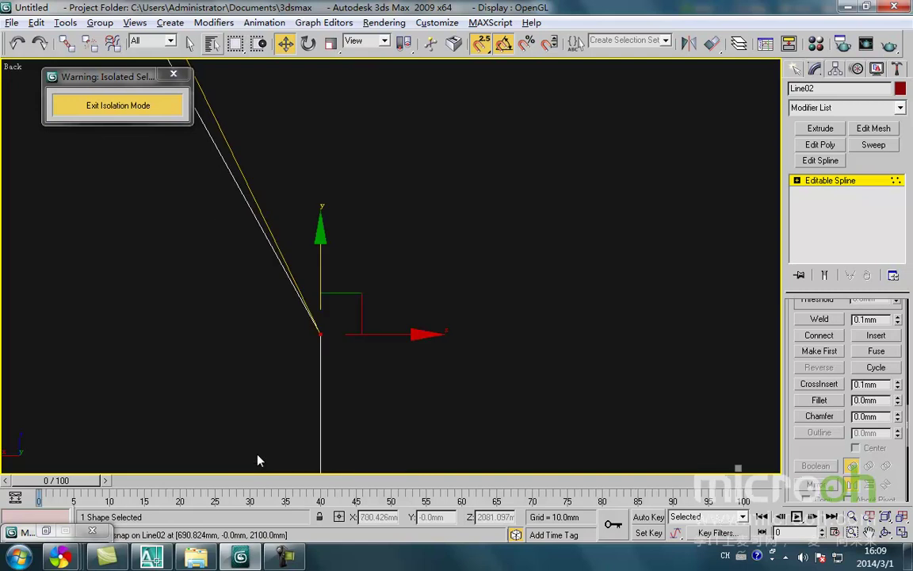
{"action": "left_click", "coordinate": [376, 383]}
Step: Align the vertex at the arch's right end vertically with the lower end of the right side line
{"action": "scroll", "coordinate": [374, 381], "scroll_direction": "down", "scroll_amount": 4}
{"action": "left_click_drag", "start_coordinate": [370, 376], "coordinate": [319, 336]}
{"action": "middle_click_drag", "start_coordinate": [359, 354], "coordinate": [404, 162]}
{"action": "scroll", "coordinate": [392, 282], "scroll_direction": "down", "scroll_amount": 2}
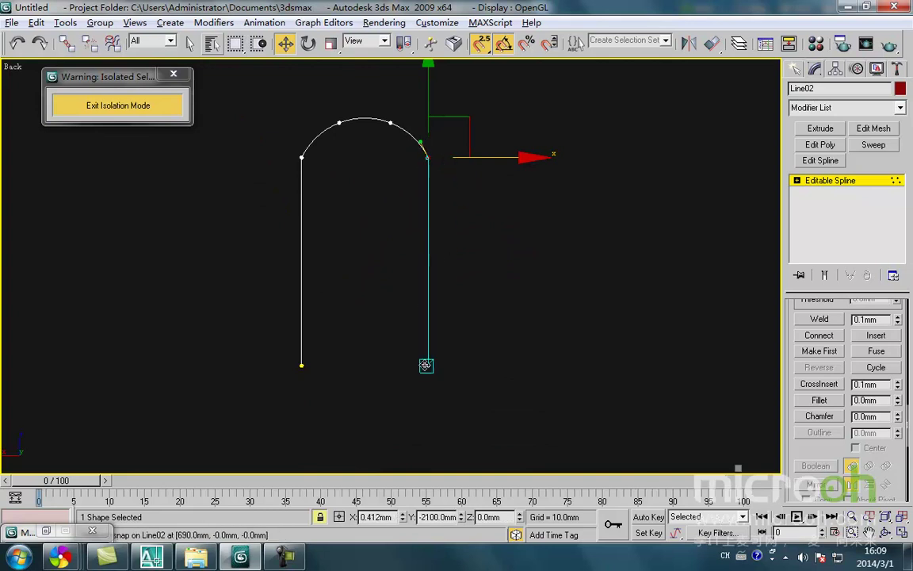
{"action": "scroll", "coordinate": [489, 353], "scroll_direction": "down", "scroll_amount": 2}
Step: Select all vertices of the arched path and weld them
{"action": "left_click_drag", "start_coordinate": [484, 393], "coordinate": [313, 182]}
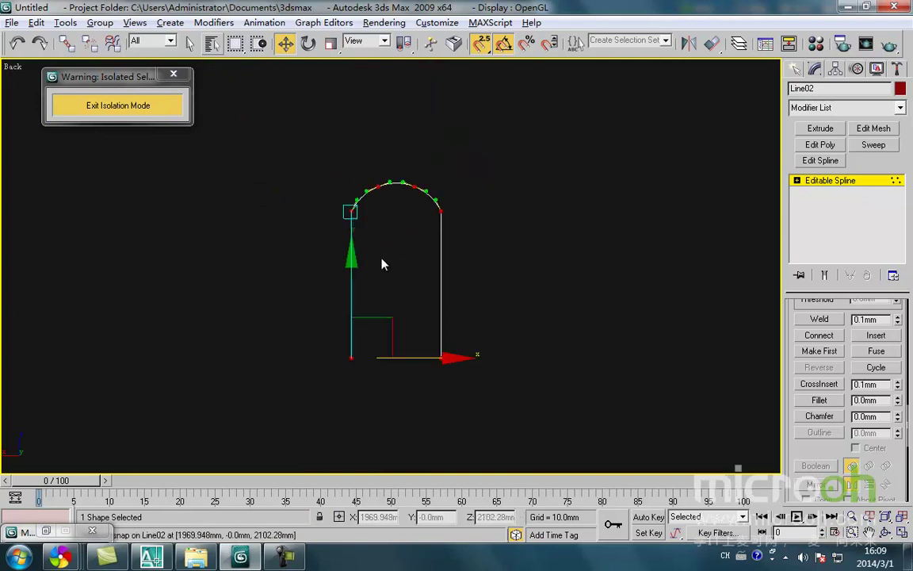
{"action": "right_click", "coordinate": [380, 257]}
{"action": "left_click", "coordinate": [335, 378]}
{"action": "left_click", "coordinate": [536, 320]}
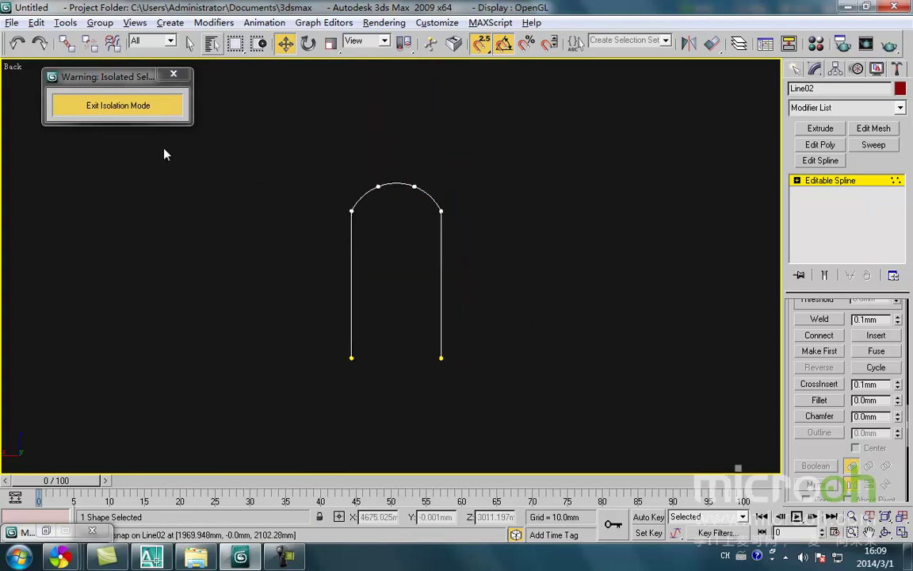
Step: Exit isolation and apply Sweep to the arched path, picking the small moulding profile as its custom section
{"action": "left_click", "coordinate": [169, 103]}
{"action": "scroll", "coordinate": [382, 273], "scroll_direction": "up", "scroll_amount": 10}
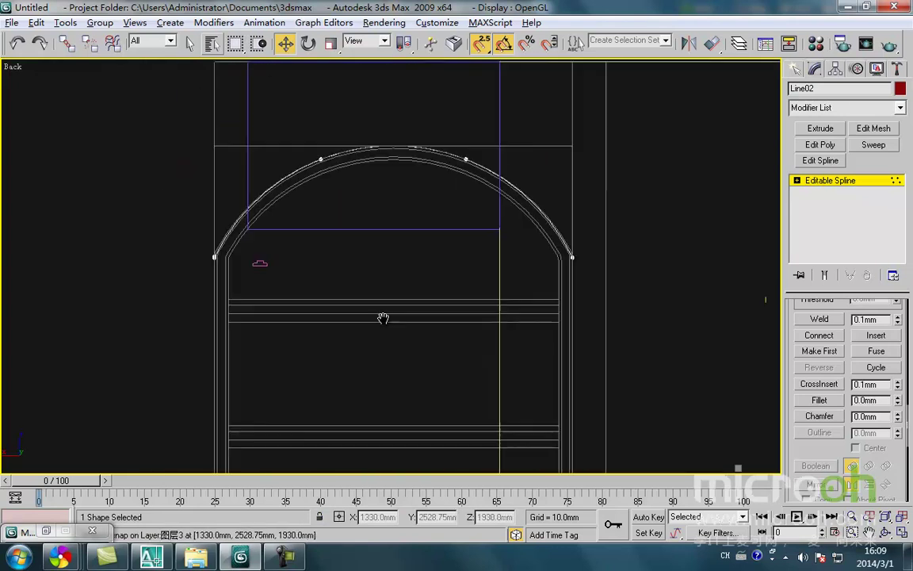
{"action": "scroll", "coordinate": [362, 286], "scroll_direction": "down", "scroll_amount": 3}
{"action": "middle_click_drag", "start_coordinate": [358, 285], "coordinate": [408, 206]}
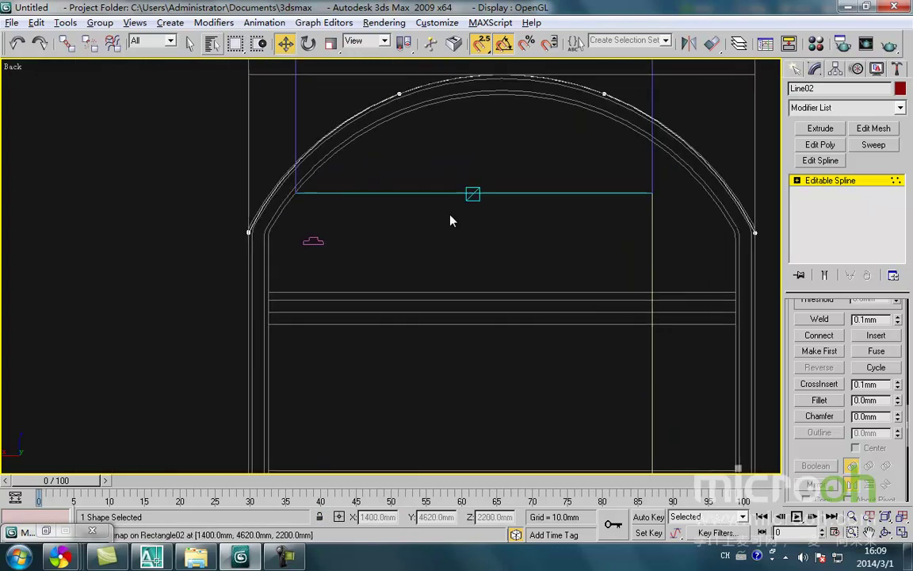
{"action": "left_click", "coordinate": [874, 145]}
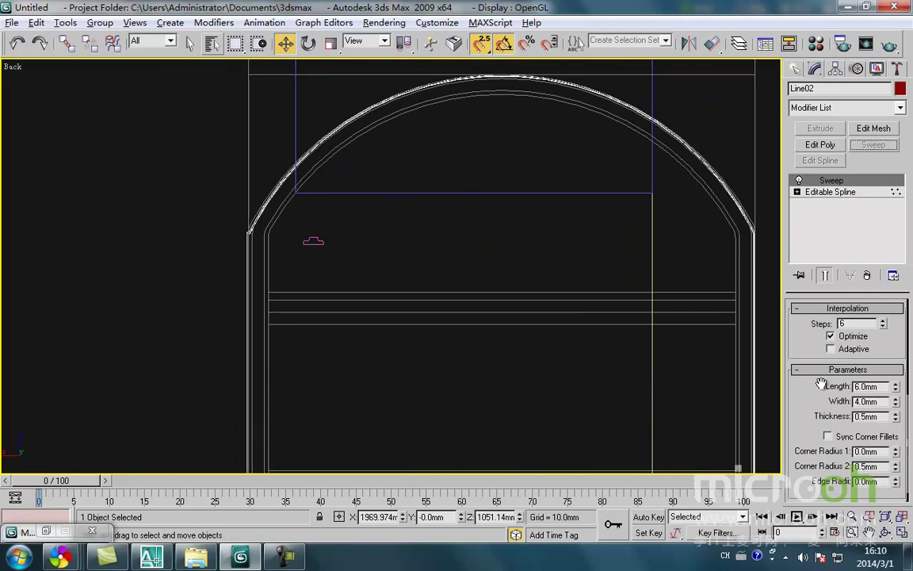
{"action": "left_click_drag", "start_coordinate": [910, 442], "coordinate": [912, 323]}
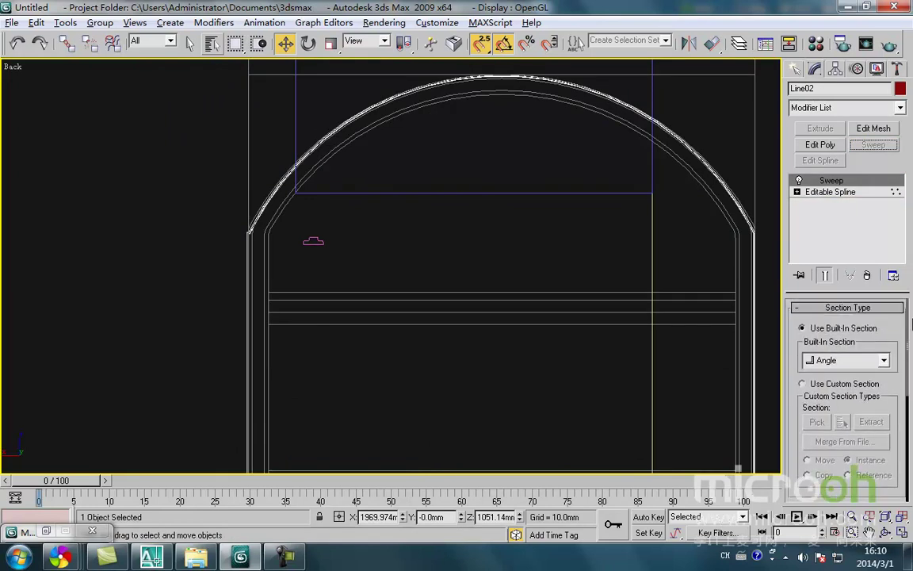
{"action": "left_click", "coordinate": [803, 385]}
{"action": "left_click", "coordinate": [809, 423]}
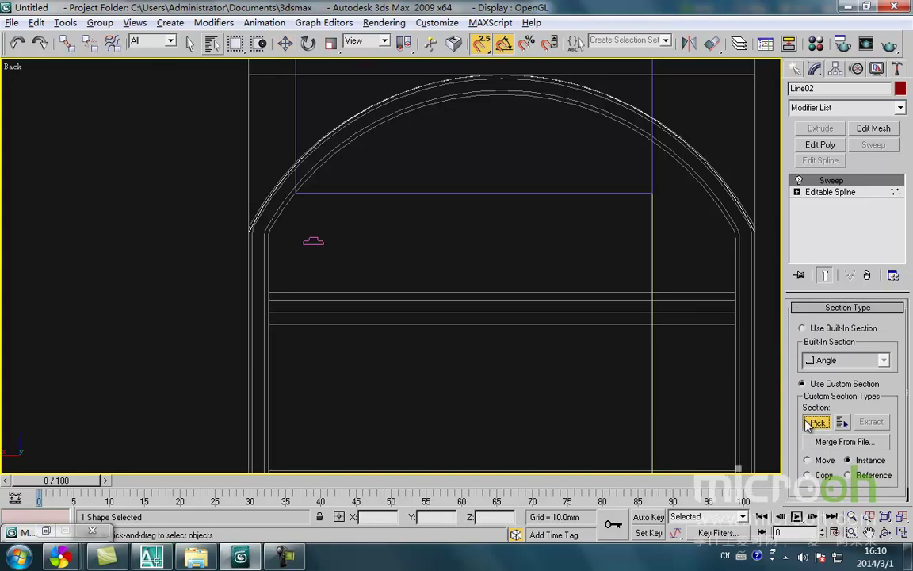
{"action": "left_click", "coordinate": [315, 239]}
{"action": "middle_click_drag", "start_coordinate": [365, 247], "coordinate": [348, 260]}
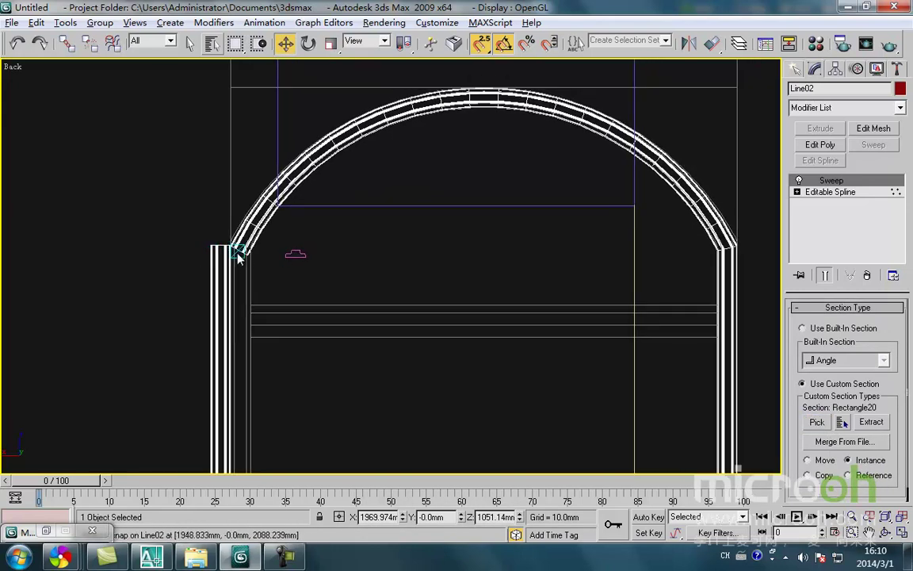
Step: Snap the left side line's top vertex down onto the arch's left end and join the two vertices
{"action": "middle_click_drag", "start_coordinate": [238, 255], "coordinate": [230, 259]}
{"action": "left_click", "coordinate": [798, 191]}
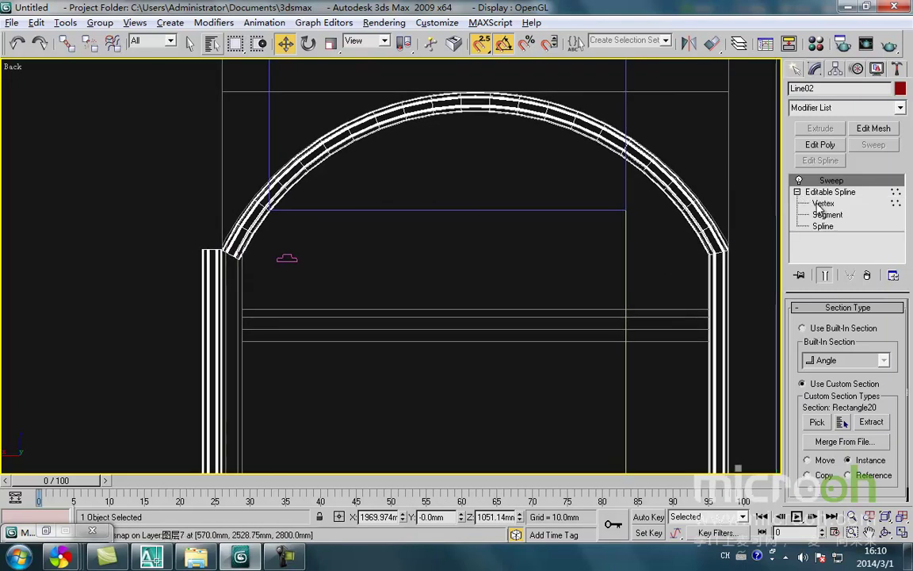
{"action": "left_click", "coordinate": [823, 204]}
{"action": "scroll", "coordinate": [295, 238], "scroll_direction": "up", "scroll_amount": 8}
{"action": "scroll", "coordinate": [226, 241], "scroll_direction": "up", "scroll_amount": 5}
{"action": "left_click", "coordinate": [274, 274]}
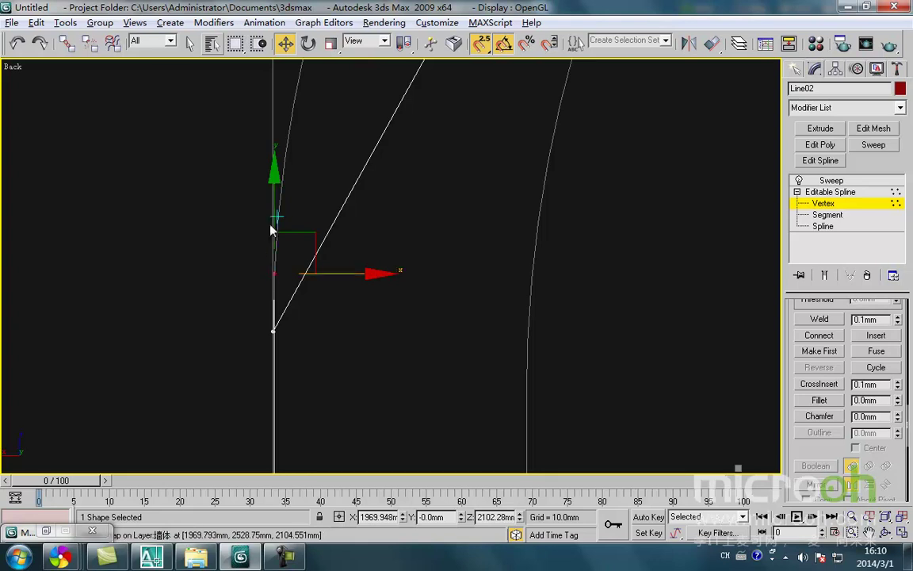
{"action": "left_click_drag", "start_coordinate": [275, 228], "coordinate": [273, 389]}
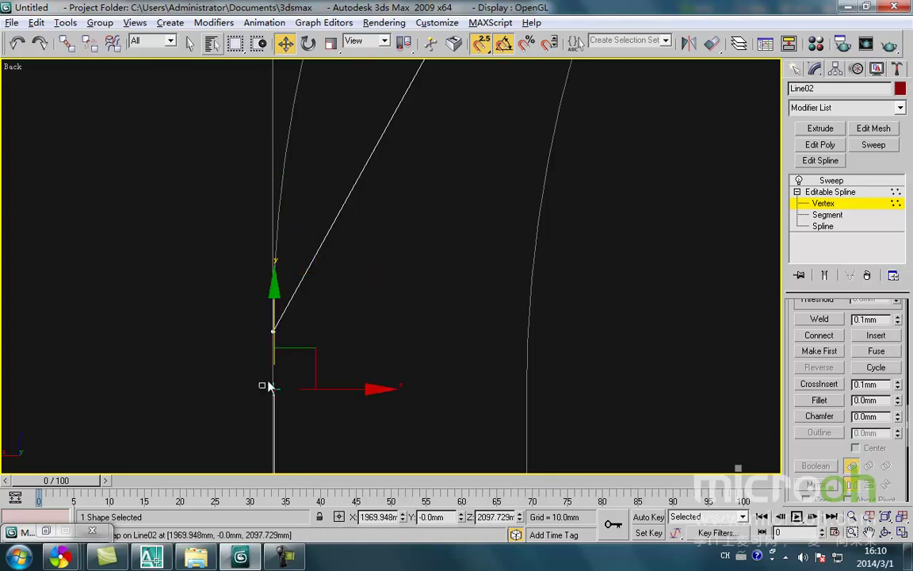
{"action": "left_click_drag", "start_coordinate": [275, 329], "coordinate": [275, 328]}
{"action": "left_click", "coordinate": [273, 388]}
{"action": "left_click_drag", "start_coordinate": [272, 388], "coordinate": [273, 338]}
{"action": "right_click", "coordinate": [275, 334]}
{"action": "left_click", "coordinate": [241, 448]}
{"action": "left_click", "coordinate": [313, 375]}
{"action": "left_click", "coordinate": [275, 332]}
{"action": "middle_click_drag", "start_coordinate": [287, 332], "coordinate": [279, 230]}
Step: Return to the Sweep level of the moulding and isolate the object to inspect its corners
{"action": "scroll", "coordinate": [279, 231], "scroll_direction": "down", "scroll_amount": 3}
{"action": "scroll", "coordinate": [293, 292], "scroll_direction": "down", "scroll_amount": 5}
{"action": "middle_click_drag", "start_coordinate": [391, 317], "coordinate": [362, 131]}
{"action": "scroll", "coordinate": [341, 218], "scroll_direction": "down", "scroll_amount": 4}
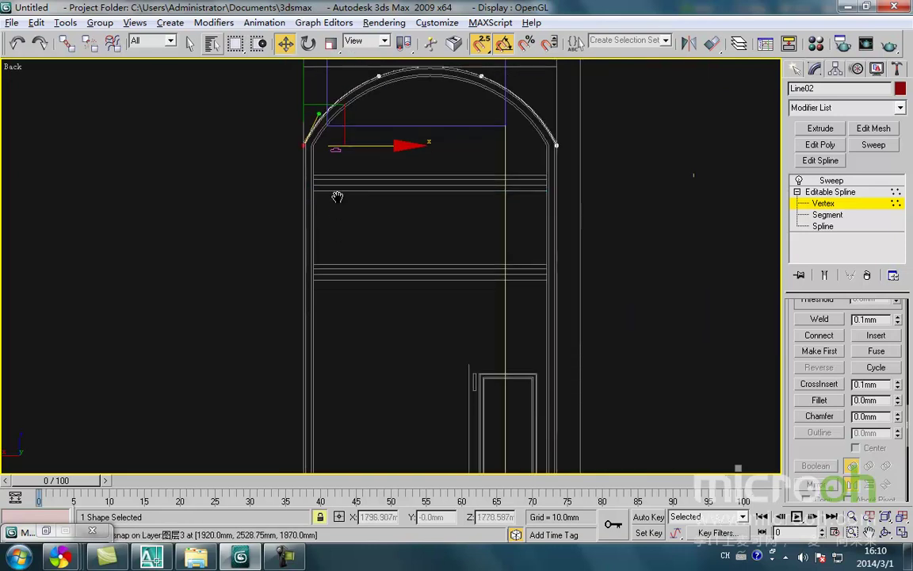
{"action": "left_click_drag", "start_coordinate": [299, 113], "coordinate": [313, 412]}
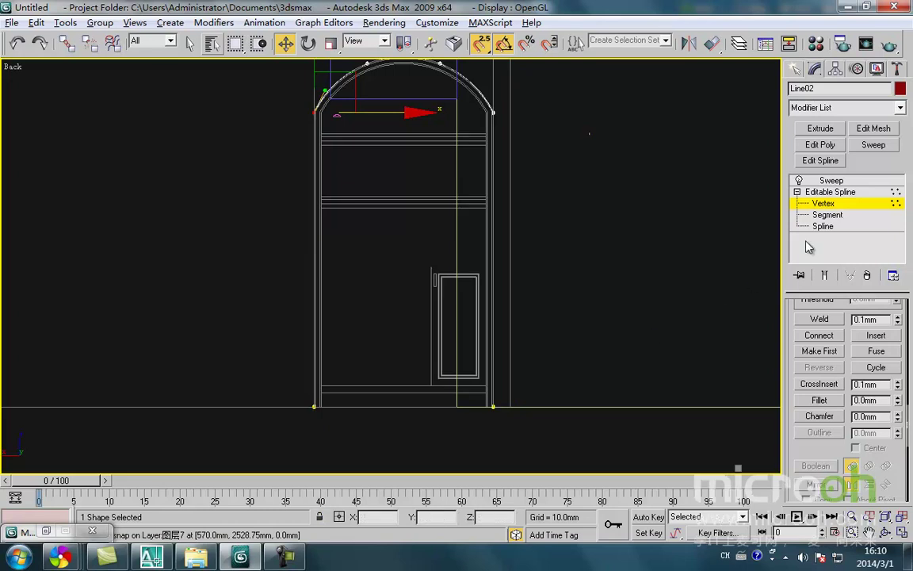
{"action": "left_click", "coordinate": [829, 180]}
{"action": "middle_click_drag", "start_coordinate": [400, 139], "coordinate": [386, 217]}
{"action": "key", "text": "alt+q"}
{"action": "scroll", "coordinate": [369, 254], "scroll_direction": "up", "scroll_amount": 2}
{"action": "left_click", "coordinate": [341, 280]}
{"action": "left_click", "coordinate": [294, 253]}
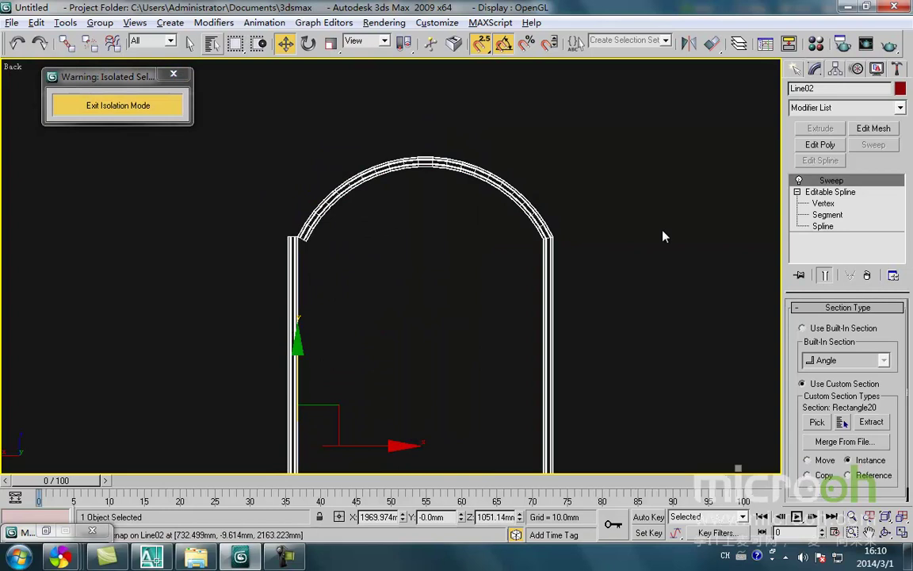
Step: Weld the vertices at the arch's left end and return to the Sweep level
{"action": "left_click", "coordinate": [823, 203]}
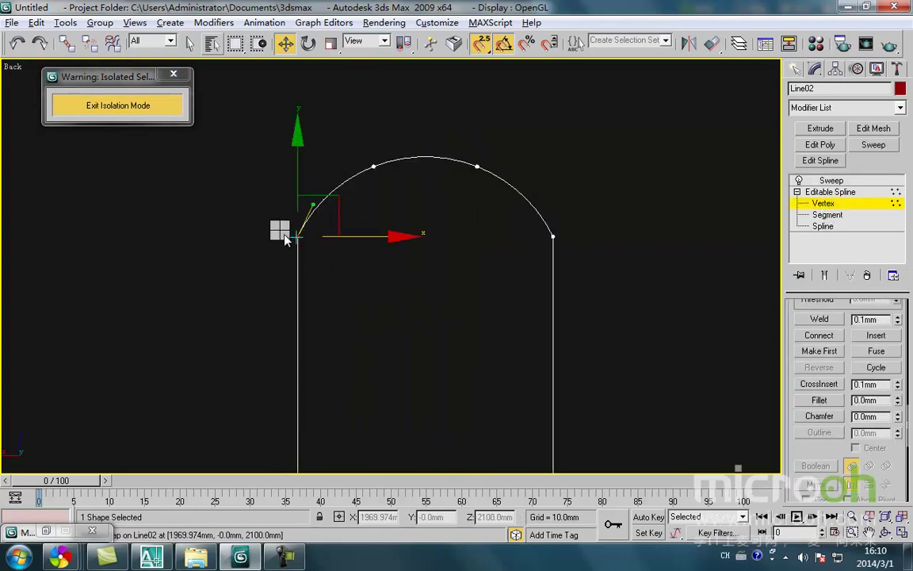
{"action": "right_click", "coordinate": [286, 240]}
{"action": "left_click", "coordinate": [252, 341]}
{"action": "left_click", "coordinate": [417, 315]}
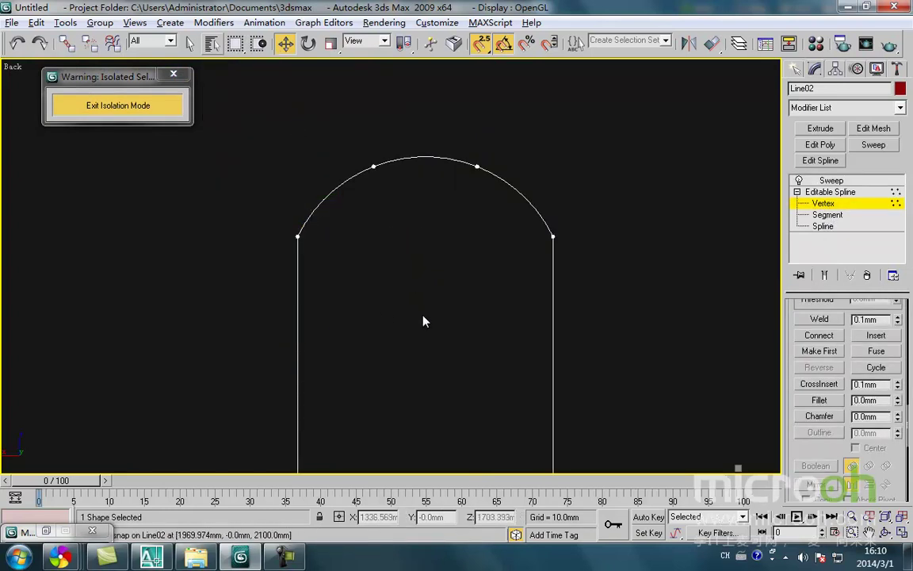
{"action": "left_click", "coordinate": [853, 195]}
{"action": "left_click", "coordinate": [839, 180]}
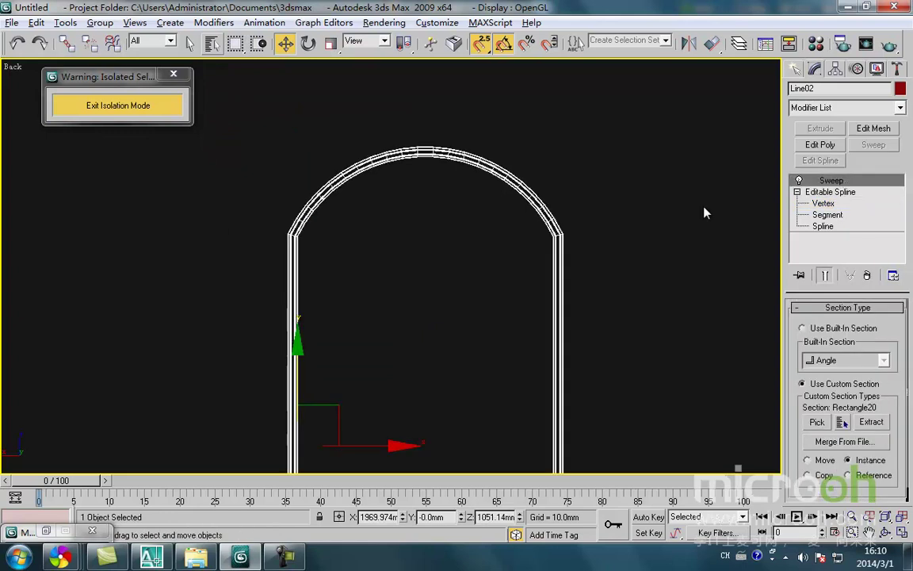
Step: Exit isolation and set the moulding's Sweep pivot alignment to the lower-left point
{"action": "left_click", "coordinate": [455, 207]}
{"action": "left_click", "coordinate": [142, 106]}
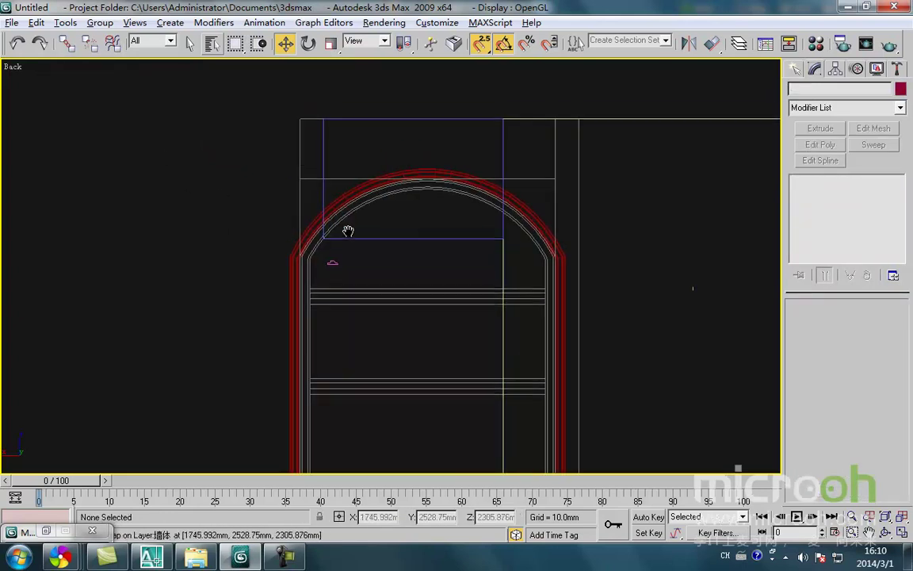
{"action": "scroll", "coordinate": [388, 198], "scroll_direction": "up", "scroll_amount": 4}
{"action": "left_click", "coordinate": [436, 149]}
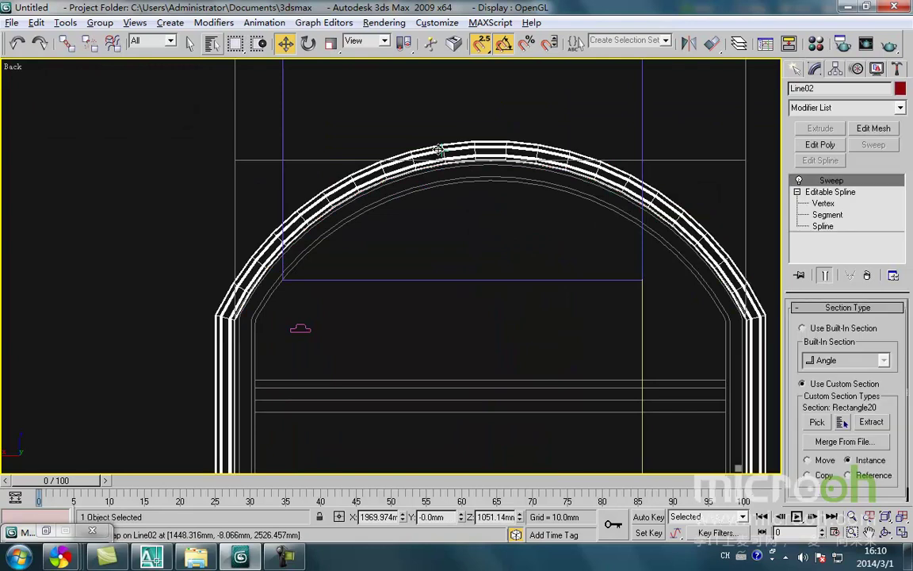
{"action": "scroll", "coordinate": [903, 429], "scroll_direction": "down", "scroll_amount": 1}
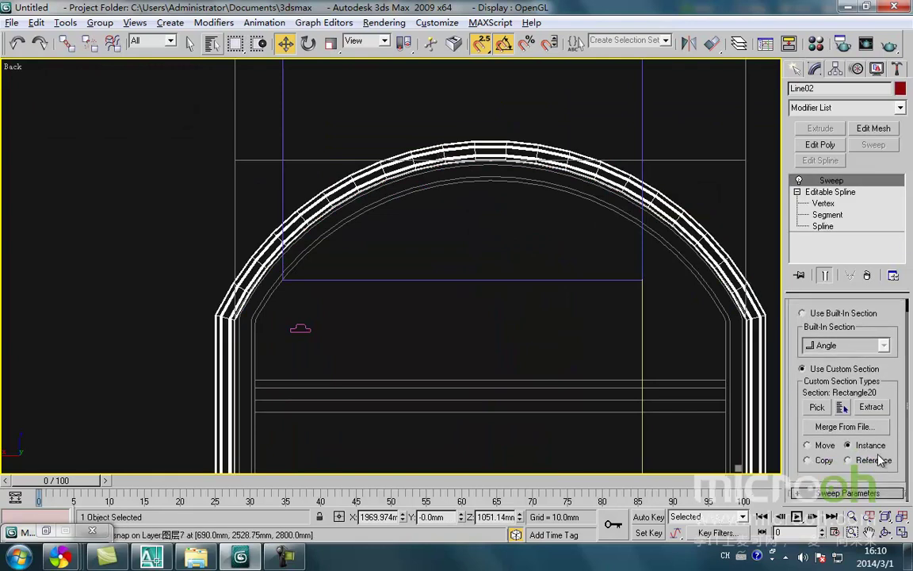
{"action": "left_click", "coordinate": [805, 496]}
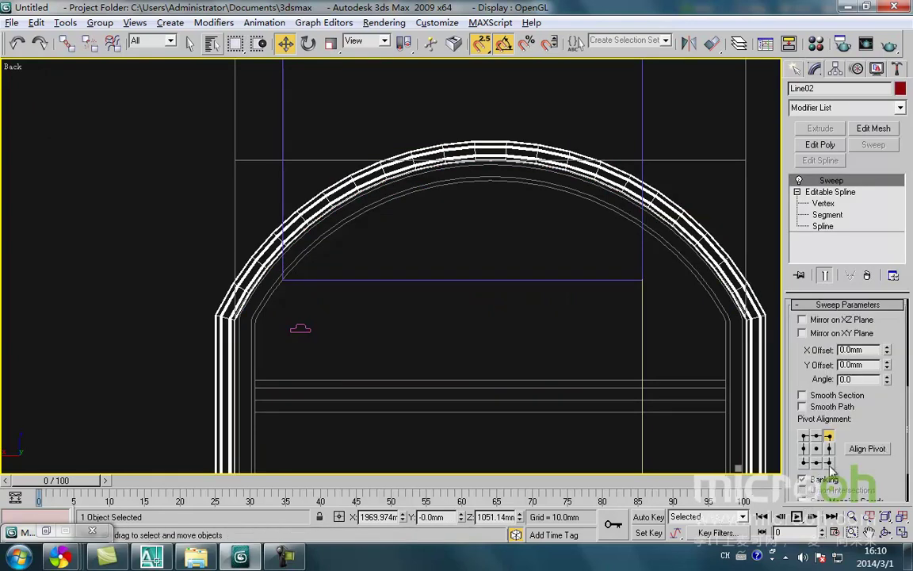
{"action": "left_click", "coordinate": [804, 463]}
{"action": "scroll", "coordinate": [399, 300], "scroll_direction": "down", "scroll_amount": 3}
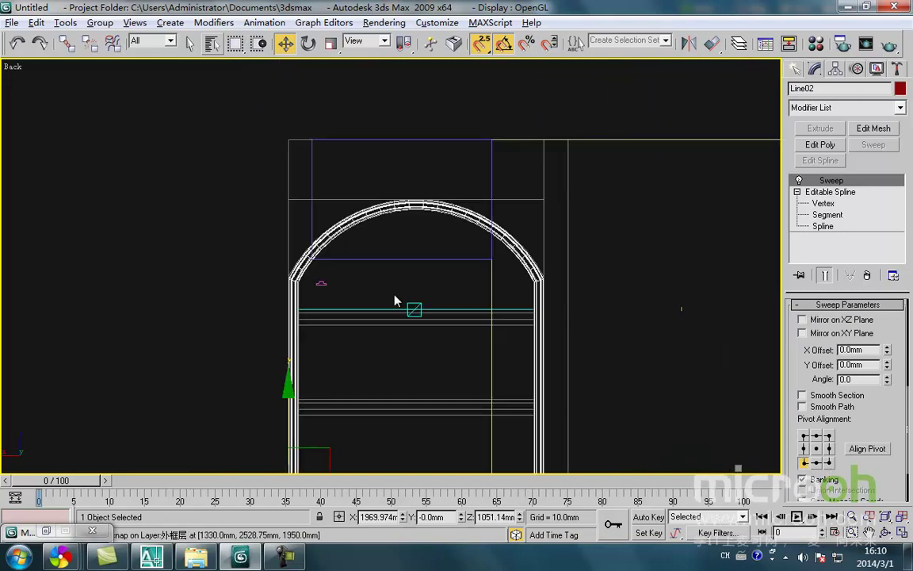
{"action": "middle_click_drag", "start_coordinate": [409, 317], "coordinate": [336, 312]}
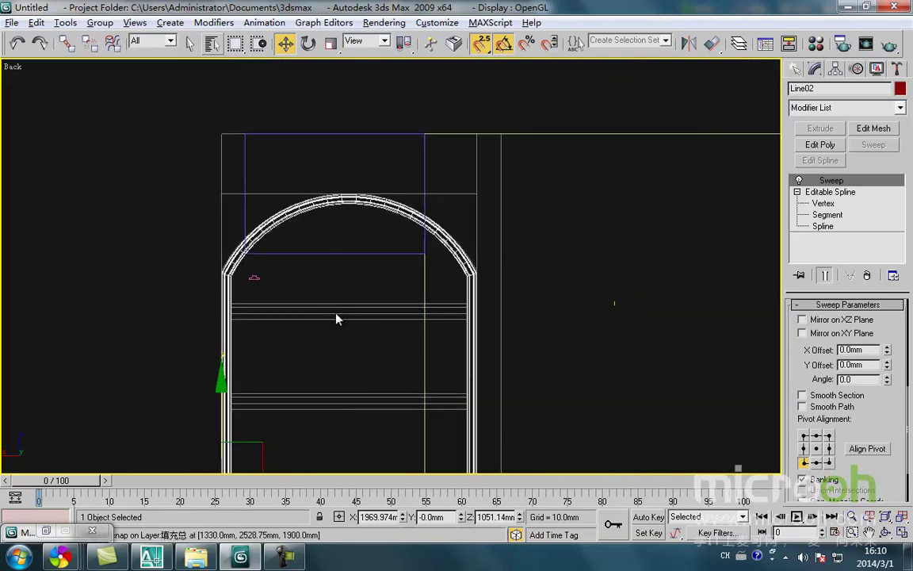
{"action": "scroll", "coordinate": [335, 312], "scroll_direction": "down", "scroll_amount": 3}
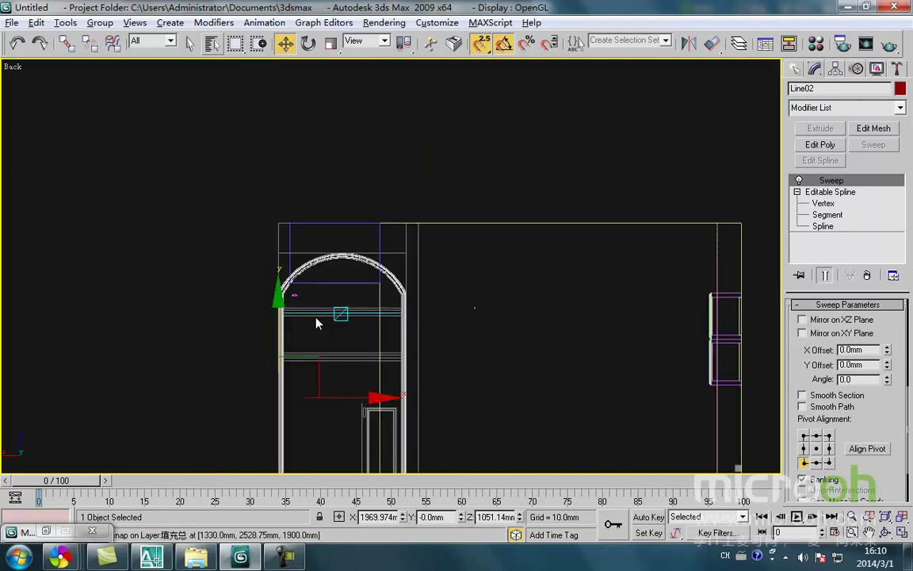
{"action": "scroll", "coordinate": [330, 285], "scroll_direction": "down", "scroll_amount": 3}
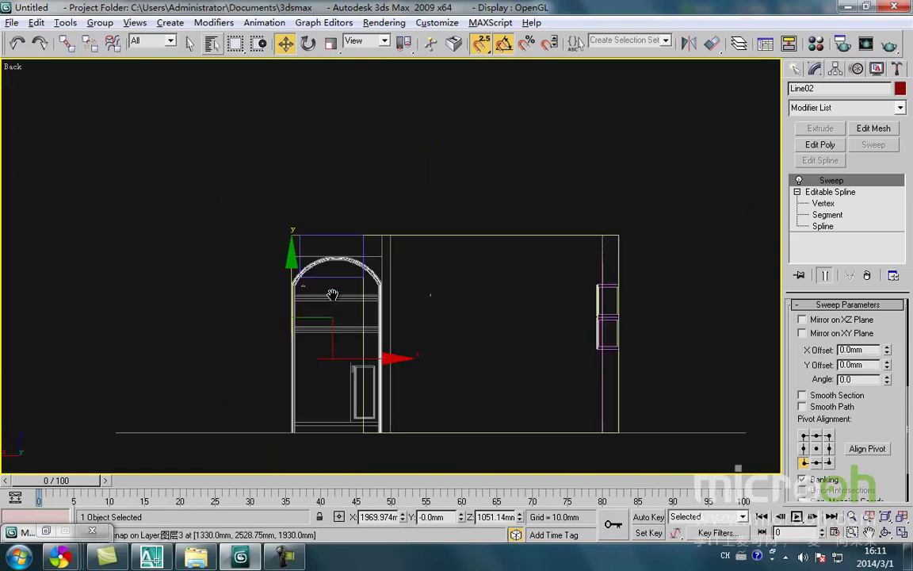
Step: Select the swept moulding and its profile, and move them in the top view close to the arched cabinet's plan
{"action": "middle_click_drag", "start_coordinate": [324, 385], "coordinate": [422, 443]}
{"action": "middle_click_drag", "start_coordinate": [433, 356], "coordinate": [390, 298]}
{"action": "scroll", "coordinate": [392, 298], "scroll_direction": "down", "scroll_amount": 2}
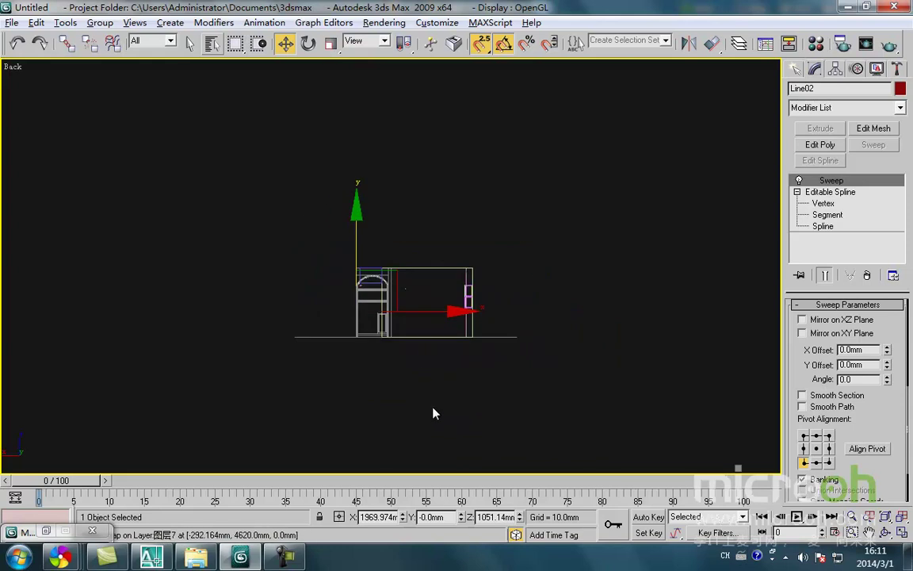
{"action": "left_click", "coordinate": [432, 410]}
{"action": "left_click_drag", "start_coordinate": [509, 371], "coordinate": [316, 237]}
{"action": "key", "text": "t"}
{"action": "middle_click_drag", "start_coordinate": [388, 280], "coordinate": [367, 364]}
{"action": "left_click", "coordinate": [376, 329]}
{"action": "middle_click_drag", "start_coordinate": [527, 328], "coordinate": [525, 296]}
{"action": "left_click_drag", "start_coordinate": [564, 370], "coordinate": [525, 305]}
{"action": "middle_click_drag", "start_coordinate": [570, 339], "coordinate": [445, 293]}
{"action": "scroll", "coordinate": [441, 293], "scroll_direction": "up", "scroll_amount": 5}
{"action": "scroll", "coordinate": [325, 278], "scroll_direction": "up", "scroll_amount": 6}
{"action": "scroll", "coordinate": [353, 255], "scroll_direction": "down", "scroll_amount": 3}
{"action": "key", "text": "t"}
{"action": "scroll", "coordinate": [343, 282], "scroll_direction": "down", "scroll_amount": 7}
{"action": "middle_click_drag", "start_coordinate": [342, 285], "coordinate": [344, 401]}
{"action": "left_click_drag", "start_coordinate": [385, 314], "coordinate": [393, 78]}
Step: Snap the moulding and its profile along Y onto the front face of the arched cabinet
{"action": "scroll", "coordinate": [300, 149], "scroll_direction": "up", "scroll_amount": 5}
{"action": "middle_click_drag", "start_coordinate": [301, 149], "coordinate": [330, 232]}
{"action": "scroll", "coordinate": [330, 232], "scroll_direction": "up", "scroll_amount": 4}
{"action": "left_click_drag", "start_coordinate": [254, 257], "coordinate": [267, 331]}
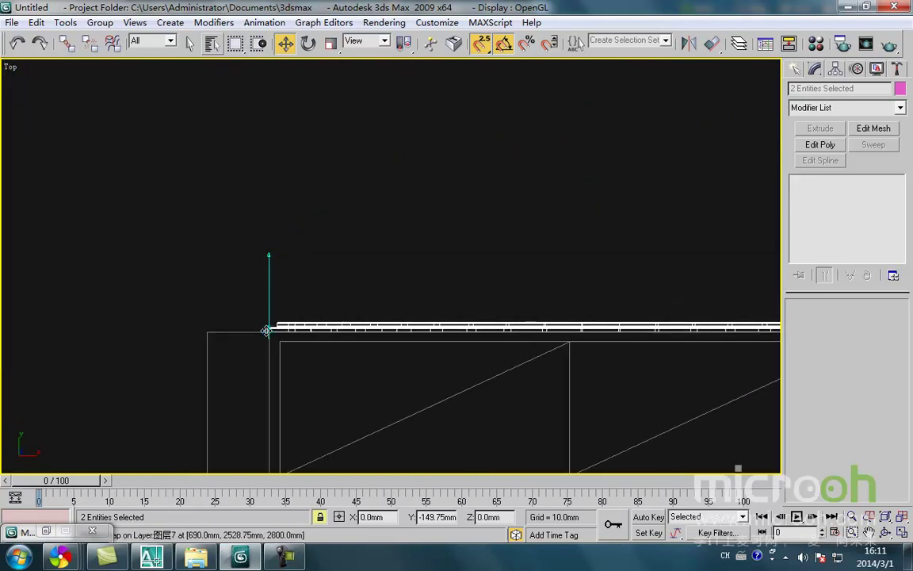
{"action": "left_click", "coordinate": [328, 368]}
Step: Inspect how both ends of the moulding meet the cabinet and wall edges in plan
{"action": "middle_click_drag", "start_coordinate": [308, 334], "coordinate": [198, 316]}
{"action": "scroll", "coordinate": [555, 361], "scroll_direction": "down", "scroll_amount": 2}
{"action": "middle_click_drag", "start_coordinate": [555, 360], "coordinate": [252, 326]}
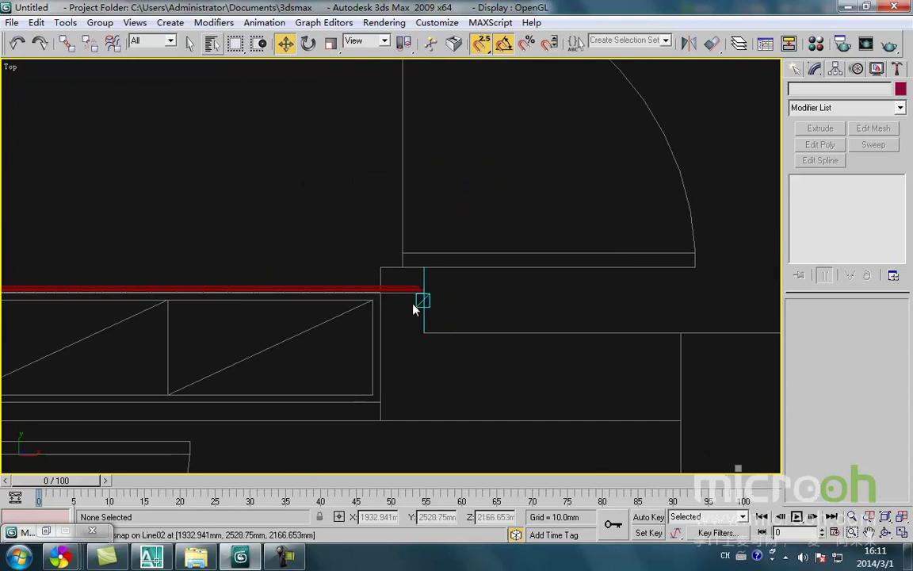
{"action": "scroll", "coordinate": [417, 303], "scroll_direction": "up", "scroll_amount": 4}
{"action": "scroll", "coordinate": [412, 310], "scroll_direction": "down", "scroll_amount": 2}
{"action": "mouse_move", "coordinate": [412, 310]}
{"action": "middle_mouse_down"}
{"action": "mouse_move", "coordinate": [596, 319]}
{"action": "mouse_move", "coordinate": [497, 320]}
{"action": "middle_mouse_up"}
{"action": "middle_click_drag", "start_coordinate": [261, 348], "coordinate": [418, 346]}
{"action": "left_click", "coordinate": [408, 298]}
{"action": "middle_click_drag", "start_coordinate": [408, 298], "coordinate": [337, 324]}
{"action": "scroll", "coordinate": [337, 323], "scroll_direction": "down", "scroll_amount": 2}
Step: Examine the moulding from the back in shaded mode, returning to wireframe
{"action": "key", "text": "k"}
{"action": "scroll", "coordinate": [350, 329], "scroll_direction": "down", "scroll_amount": 1}
{"action": "middle_click_drag", "start_coordinate": [350, 329], "coordinate": [309, 394]}
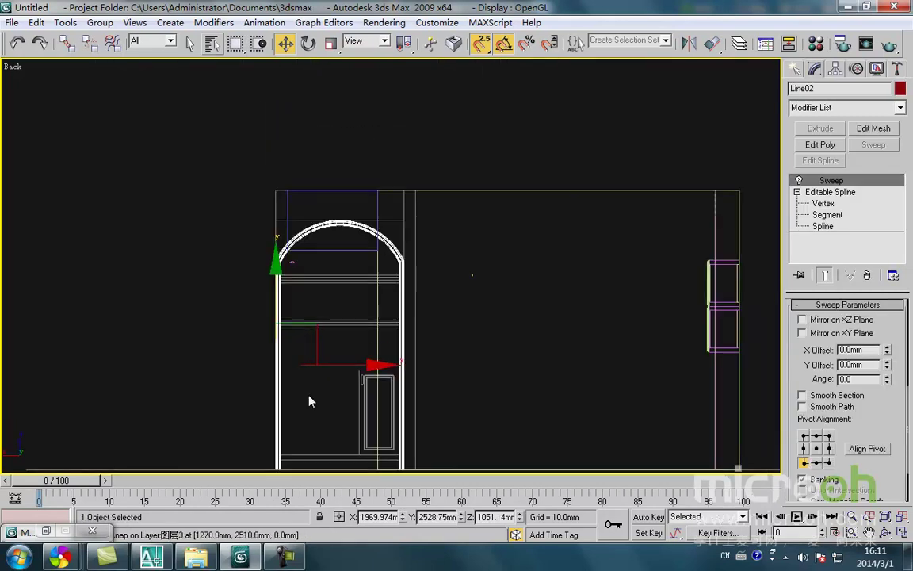
{"action": "key", "text": "F3"}
{"action": "scroll", "coordinate": [328, 353], "scroll_direction": "down", "scroll_amount": 1}
{"action": "middle_click_drag", "start_coordinate": [328, 352], "coordinate": [343, 308]}
{"action": "scroll", "coordinate": [336, 321], "scroll_direction": "up", "scroll_amount": 5}
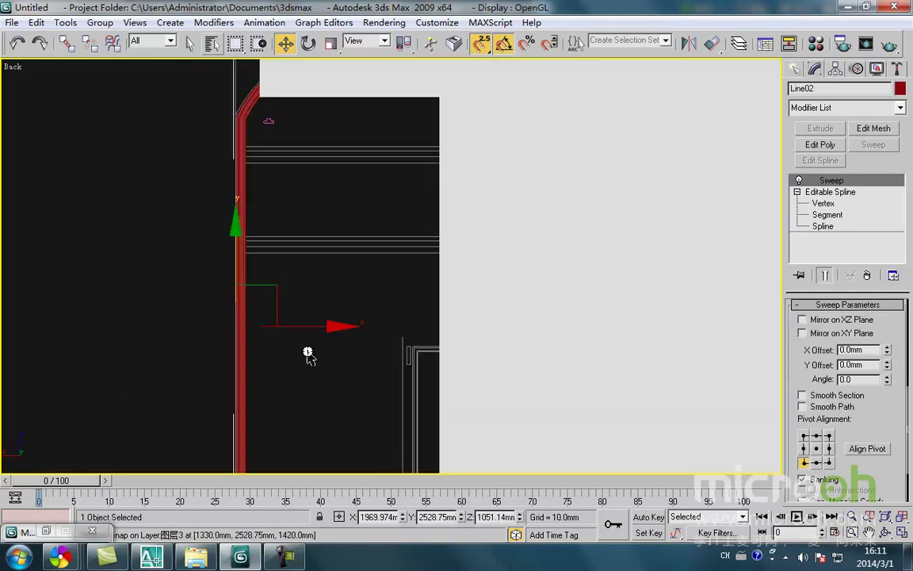
{"action": "key", "text": "F3"}
{"action": "left_click", "coordinate": [294, 279]}
Step: Check the moulding's position against the cabinet in the top view and from the front
{"action": "key", "text": "t"}
{"action": "scroll", "coordinate": [271, 281], "scroll_direction": "down", "scroll_amount": 5}
{"action": "scroll", "coordinate": [277, 284], "scroll_direction": "down", "scroll_amount": 2}
{"action": "scroll", "coordinate": [412, 206], "scroll_direction": "up", "scroll_amount": 6}
{"action": "scroll", "coordinate": [317, 255], "scroll_direction": "up", "scroll_amount": 5}
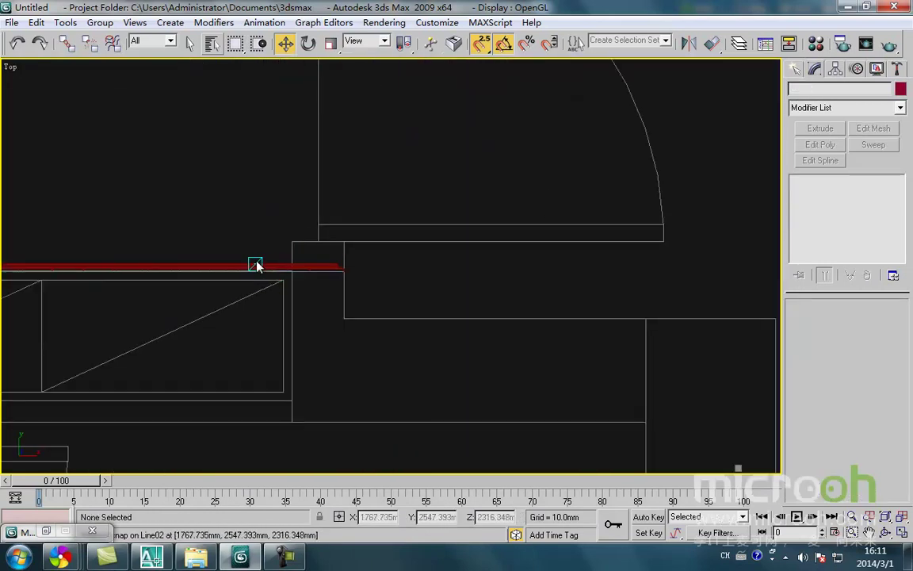
{"action": "left_click", "coordinate": [383, 242]}
{"action": "scroll", "coordinate": [384, 228], "scroll_direction": "down", "scroll_amount": 2}
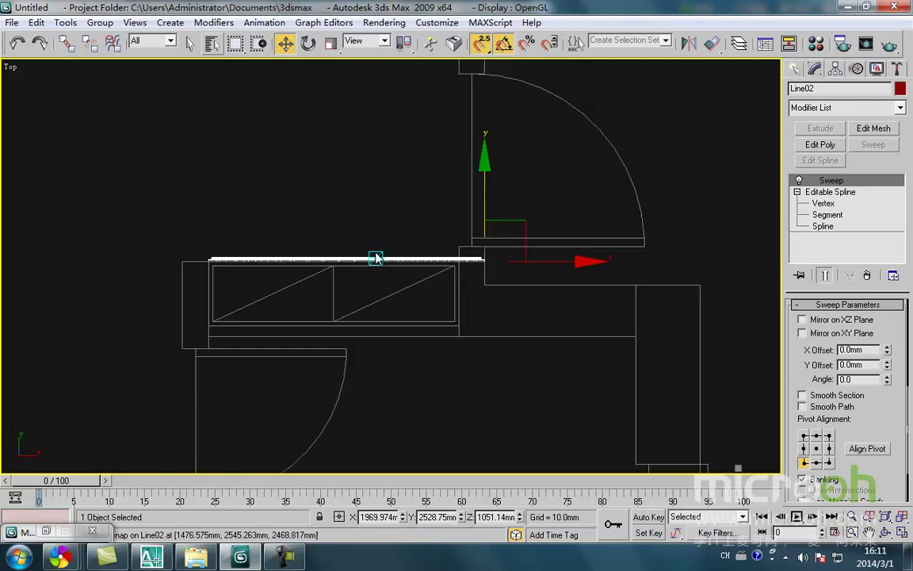
{"action": "key", "text": "f"}
{"action": "scroll", "coordinate": [382, 254], "scroll_direction": "up", "scroll_amount": 2}
{"action": "scroll", "coordinate": [382, 254], "scroll_direction": "up", "scroll_amount": 2}
{"action": "middle_click_drag", "start_coordinate": [365, 141], "coordinate": [380, 295]}
{"action": "scroll", "coordinate": [489, 271], "scroll_direction": "down", "scroll_amount": 1}
{"action": "scroll", "coordinate": [397, 302], "scroll_direction": "down", "scroll_amount": 3}
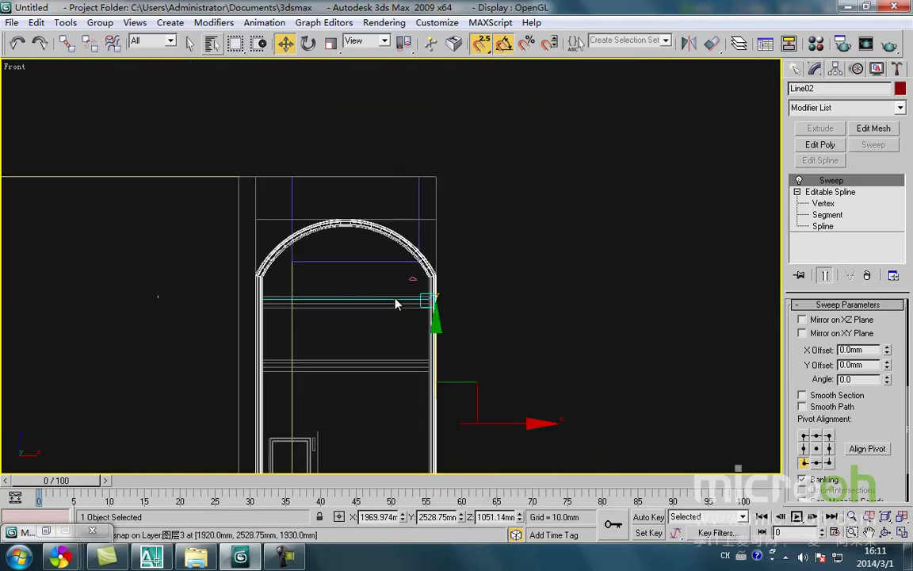
{"action": "left_click", "coordinate": [824, 226]}
{"action": "middle_click_drag", "start_coordinate": [460, 287], "coordinate": [461, 242]}
{"action": "scroll", "coordinate": [462, 242], "scroll_direction": "down", "scroll_amount": 2}
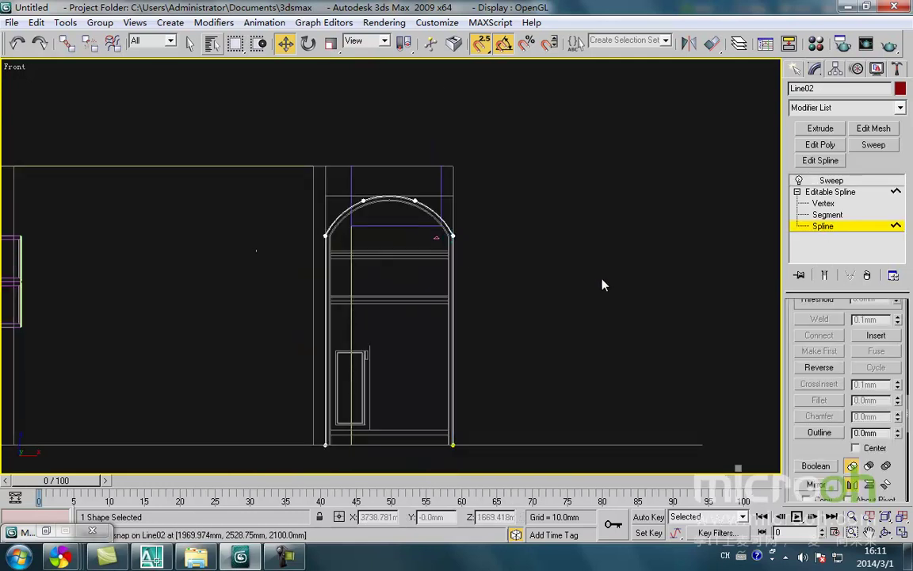
{"action": "left_click", "coordinate": [845, 226]}
{"action": "left_click", "coordinate": [522, 220]}
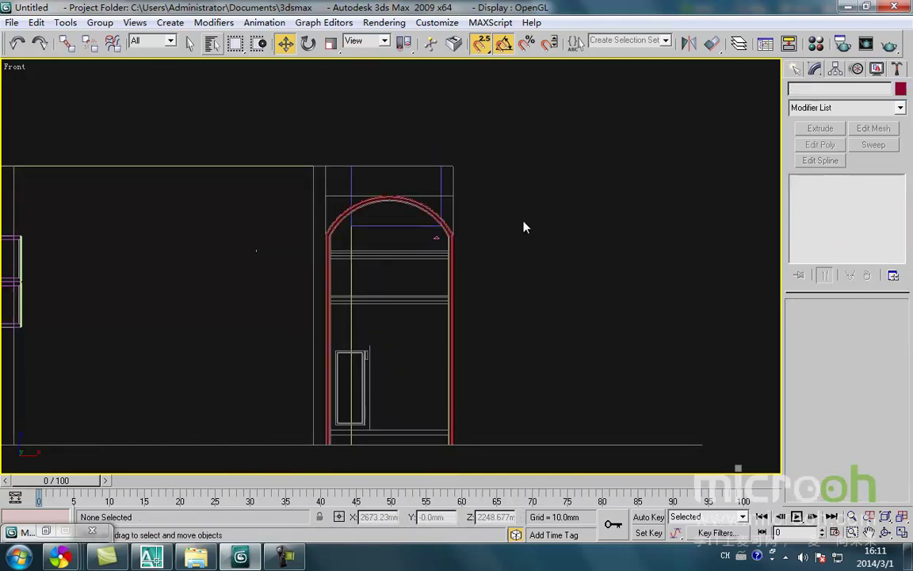
Step: Clone the arched moulding as a copy and remove the Sweep modifier from the copy
{"action": "middle_click_drag", "start_coordinate": [483, 247], "coordinate": [464, 273]}
{"action": "left_click", "coordinate": [404, 231]}
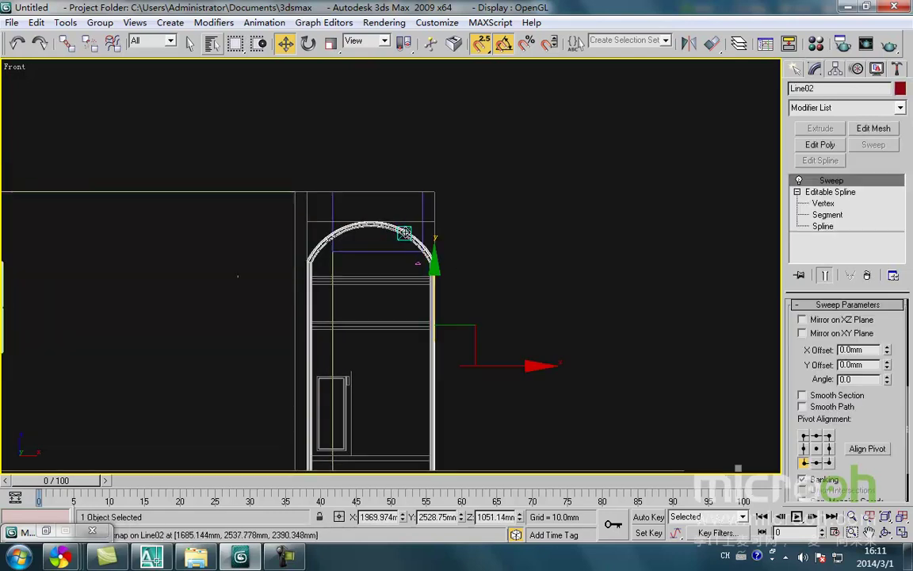
{"action": "key", "text": "ctrl+v"}
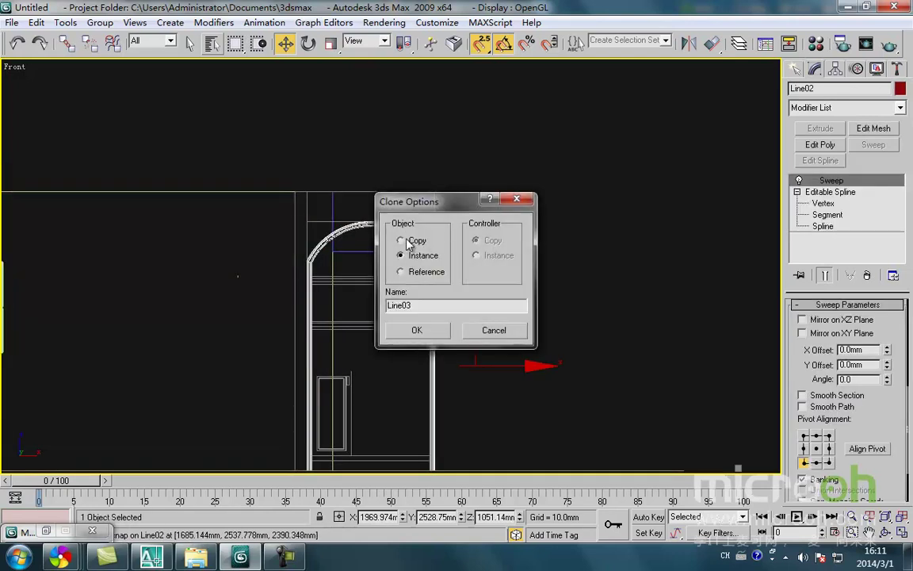
{"action": "left_click", "coordinate": [432, 332]}
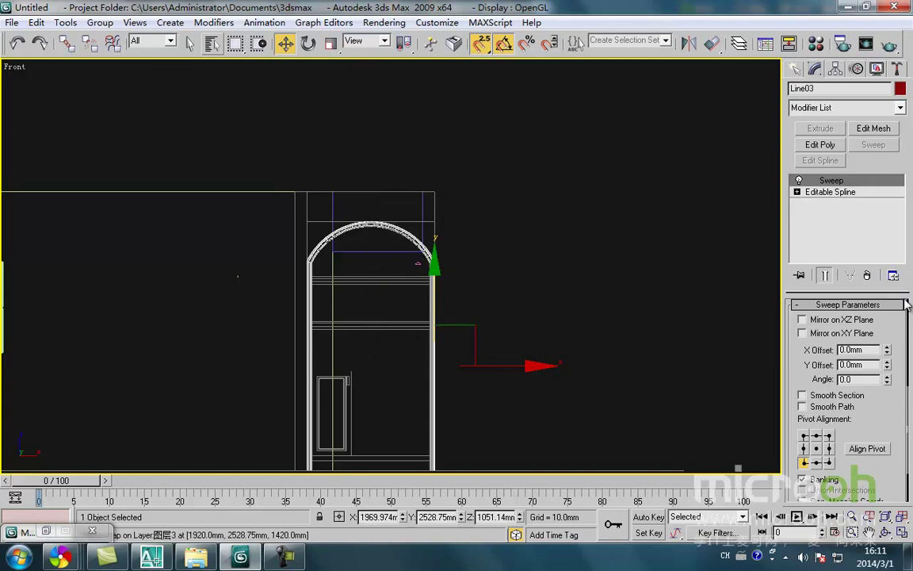
{"action": "left_click", "coordinate": [868, 275]}
Step: Try to outline the copied arch spline outward from the cabinet edge
{"action": "middle_click_drag", "start_coordinate": [528, 219], "coordinate": [530, 242]}
{"action": "scroll", "coordinate": [476, 265], "scroll_direction": "up", "scroll_amount": 8}
{"action": "mouse_move", "coordinate": [485, 279]}
{"action": "middle_mouse_down"}
{"action": "mouse_move", "coordinate": [459, 279]}
{"action": "mouse_move", "coordinate": [471, 278]}
{"action": "middle_mouse_up"}
{"action": "middle_click_drag", "start_coordinate": [457, 344], "coordinate": [444, 375]}
{"action": "key", "text": "1"}
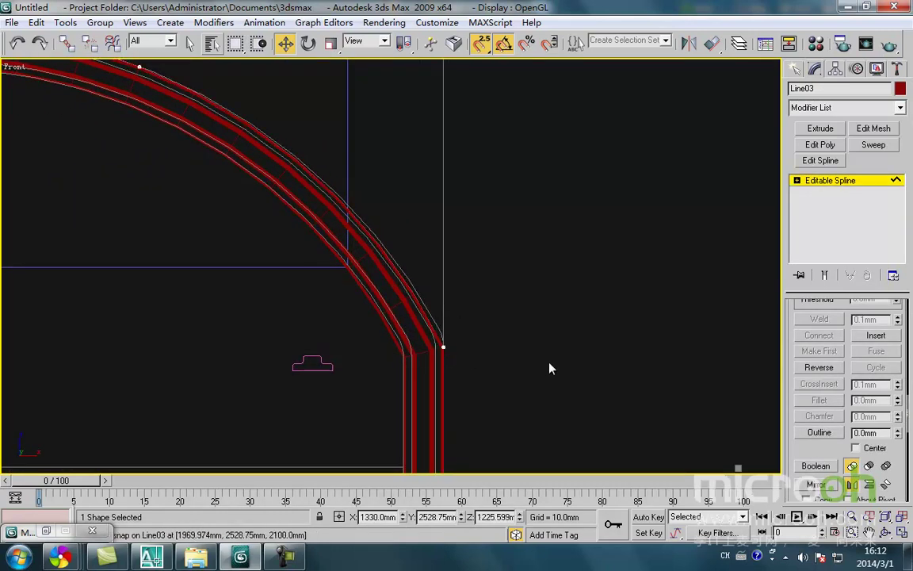
{"action": "scroll", "coordinate": [549, 368], "scroll_direction": "down", "scroll_amount": 4}
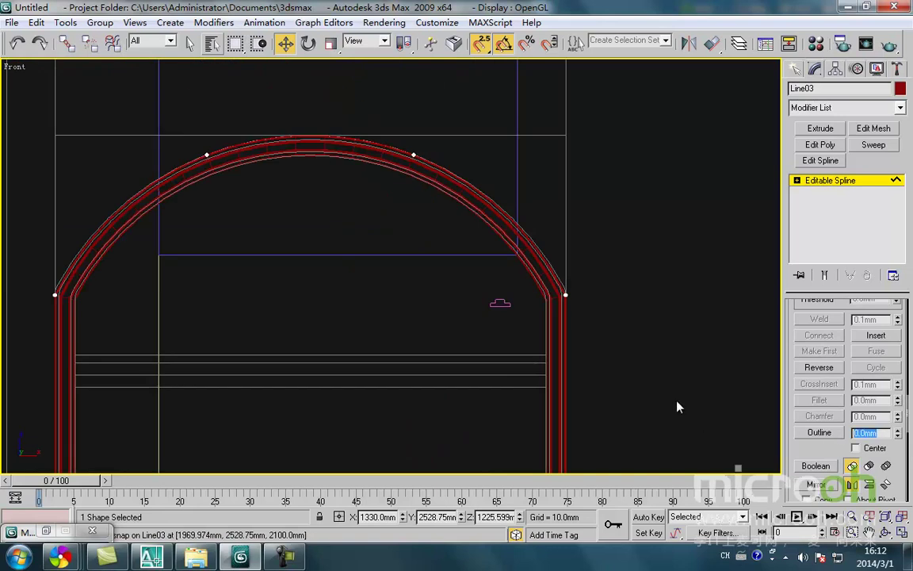
{"action": "key", "text": "Return"}
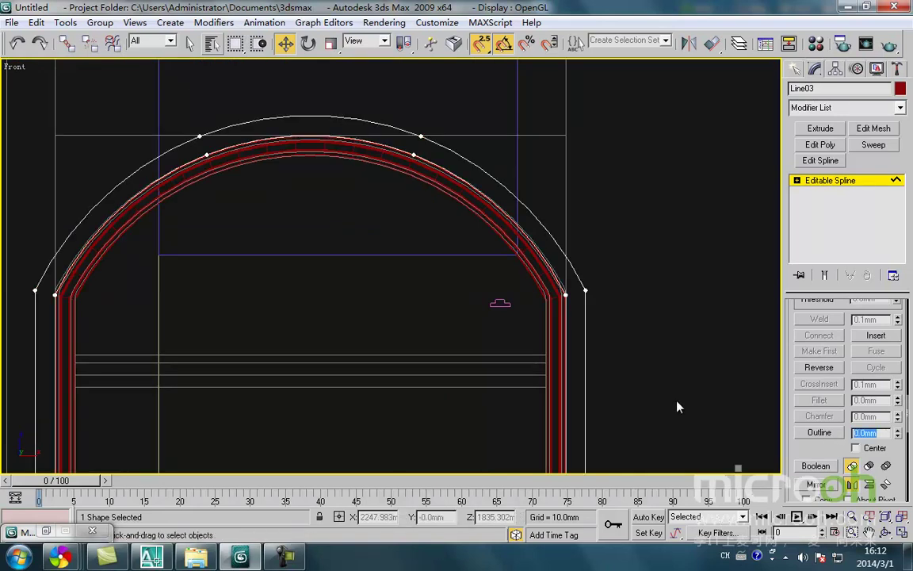
{"action": "middle_click_drag", "start_coordinate": [640, 242], "coordinate": [611, 254]}
{"action": "key", "text": "ctrl+z"}
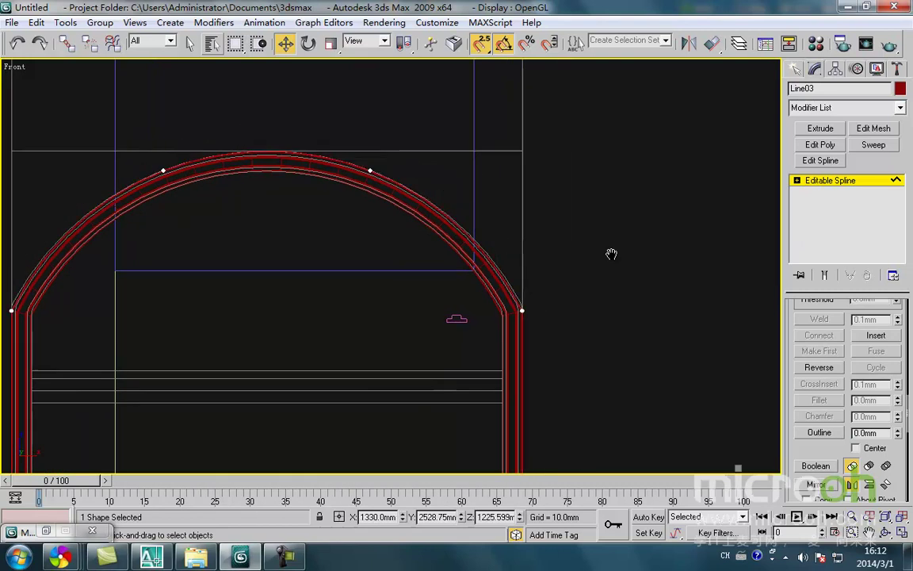
Step: Outline the copied arch spline inward by -50 mm and extrude it 20 mm
{"action": "type", "text": "-50"}
{"action": "key", "text": "Return"}
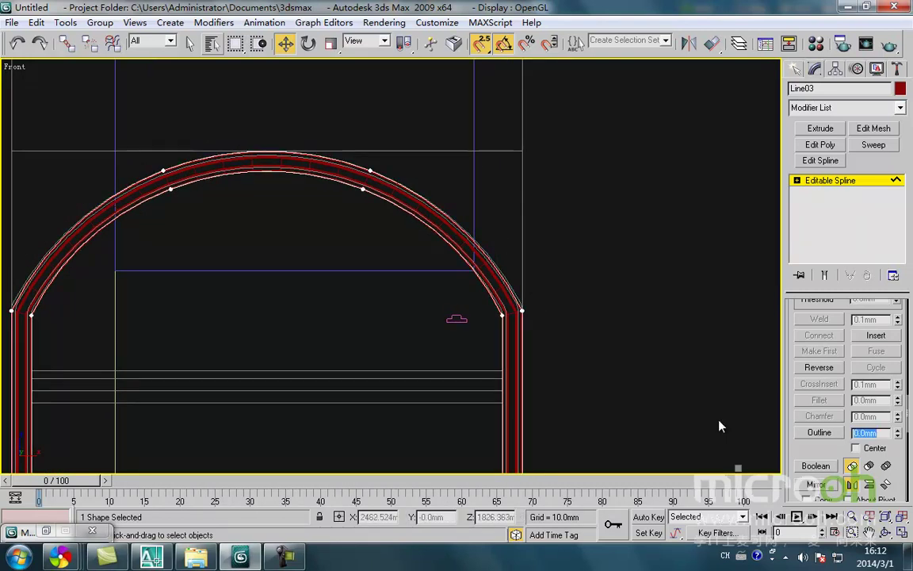
{"action": "left_click", "coordinate": [821, 128]}
Step: Snap the extruded arch along Y onto the rear edge of the cabinet recess in the top view
{"action": "middle_click_drag", "start_coordinate": [525, 253], "coordinate": [554, 235]}
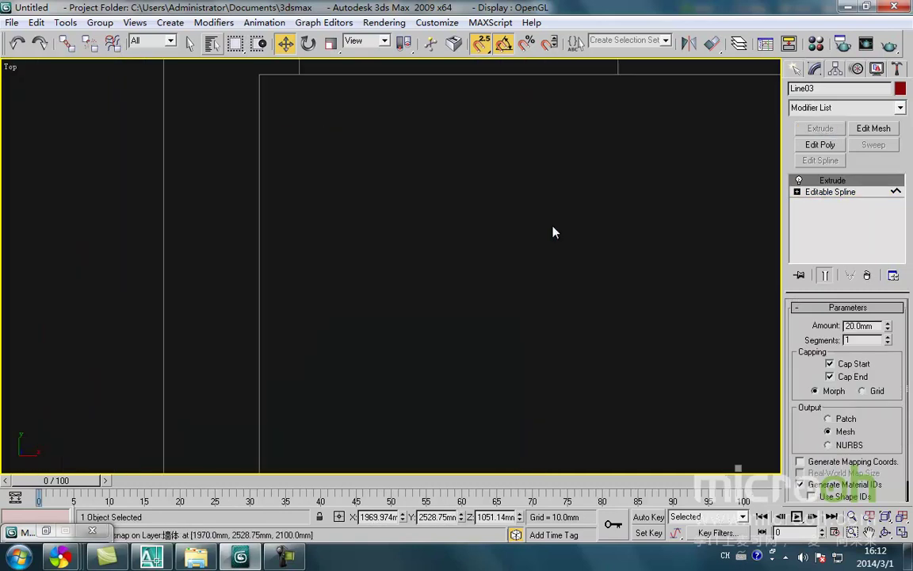
{"action": "key", "text": "t"}
{"action": "scroll", "coordinate": [491, 262], "scroll_direction": "down", "scroll_amount": 2}
{"action": "middle_click_drag", "start_coordinate": [466, 299], "coordinate": [478, 273]}
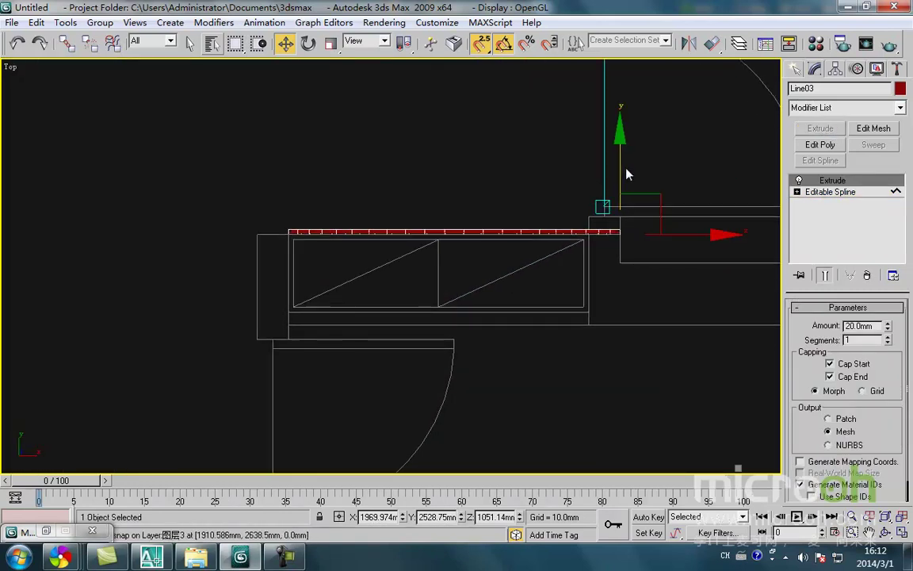
{"action": "left_click_drag", "start_coordinate": [621, 176], "coordinate": [579, 283]}
{"action": "scroll", "coordinate": [316, 302], "scroll_direction": "up", "scroll_amount": 5}
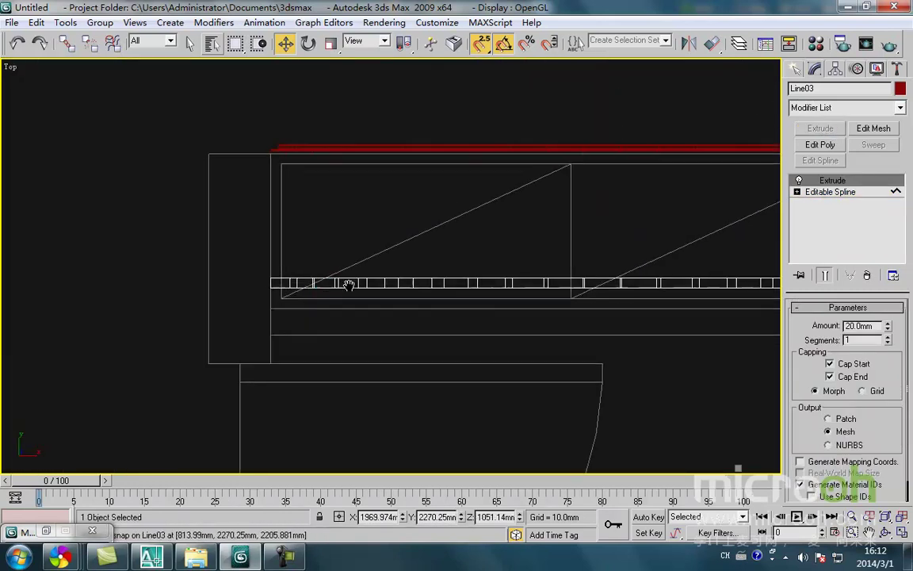
{"action": "left_click_drag", "start_coordinate": [302, 272], "coordinate": [307, 316]}
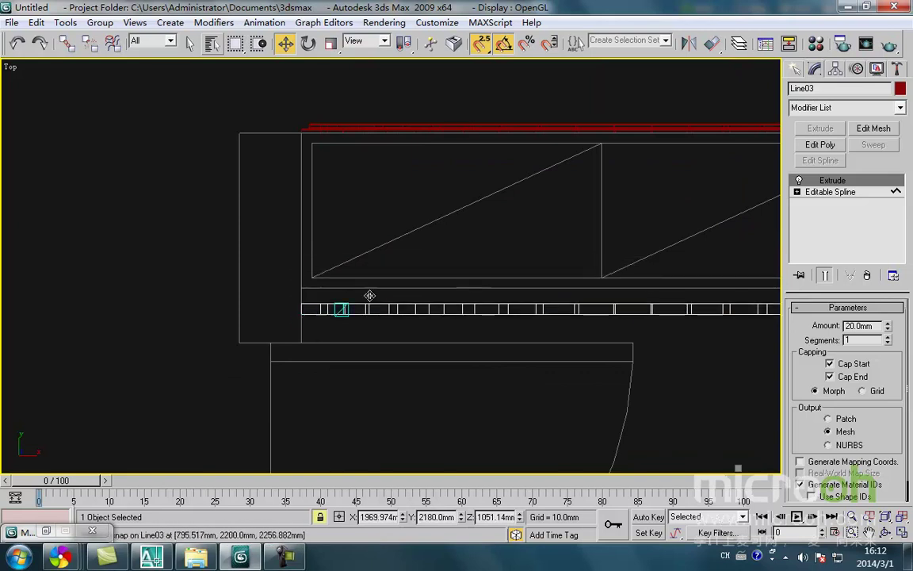
{"action": "middle_click_drag", "start_coordinate": [426, 276], "coordinate": [279, 265]}
{"action": "scroll", "coordinate": [278, 264], "scroll_direction": "down", "scroll_amount": 3}
{"action": "scroll", "coordinate": [432, 293], "scroll_direction": "down", "scroll_amount": 3}
{"action": "middle_click_drag", "start_coordinate": [432, 296], "coordinate": [436, 292]}
{"action": "scroll", "coordinate": [436, 292], "scroll_direction": "up", "scroll_amount": 5}
{"action": "left_click", "coordinate": [286, 273]}
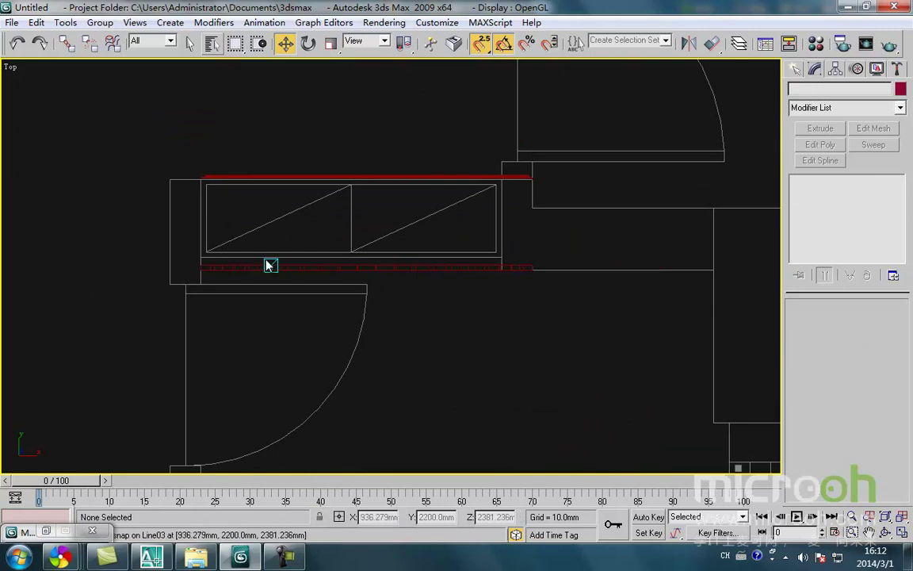
{"action": "middle_click_drag", "start_coordinate": [285, 274], "coordinate": [352, 293]}
Step: Measure the cabinet depth with a temporary circle from the recess's rear corner to its front edge, deleting the circle
{"action": "right_click", "coordinate": [348, 275]}
{"action": "left_click", "coordinate": [367, 211]}
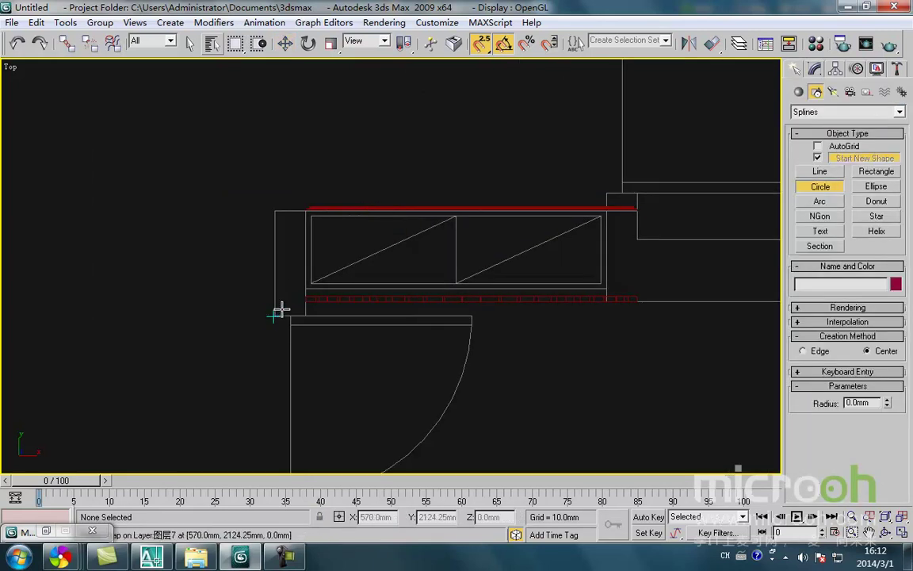
{"action": "left_click_drag", "start_coordinate": [301, 291], "coordinate": [300, 212]}
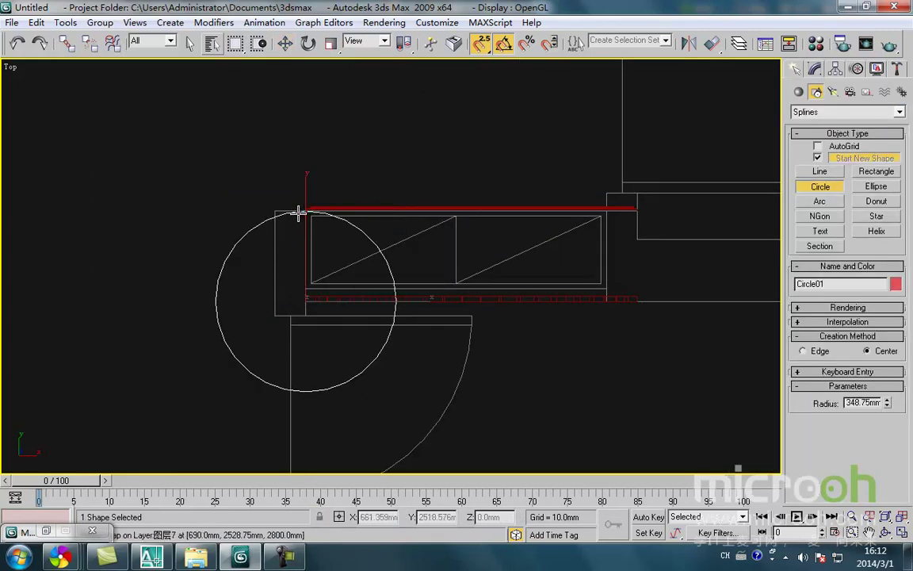
{"action": "key", "text": "Delete"}
{"action": "right_click", "coordinate": [425, 322]}
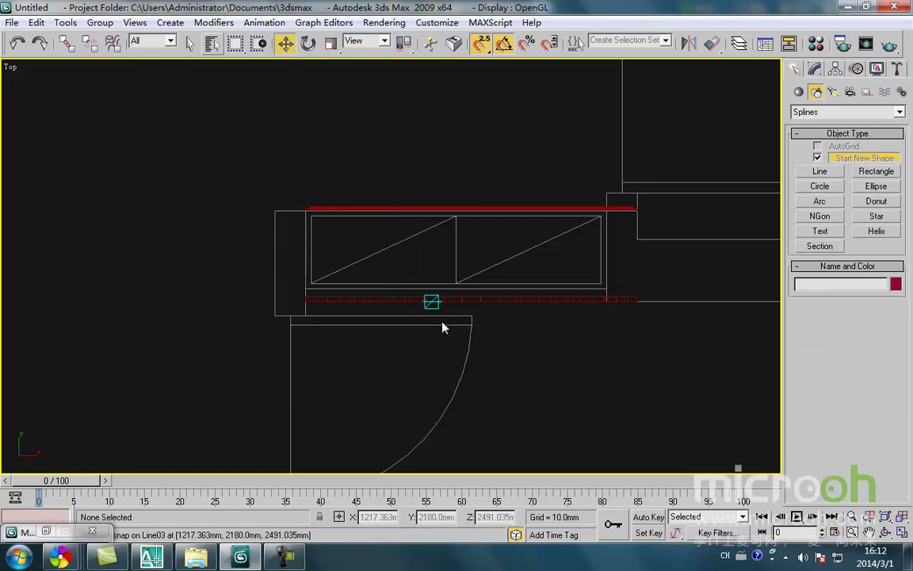
Step: Set the arch's extrusion amount to 350 mm
{"action": "left_click", "coordinate": [513, 299]}
{"action": "left_click", "coordinate": [814, 70]}
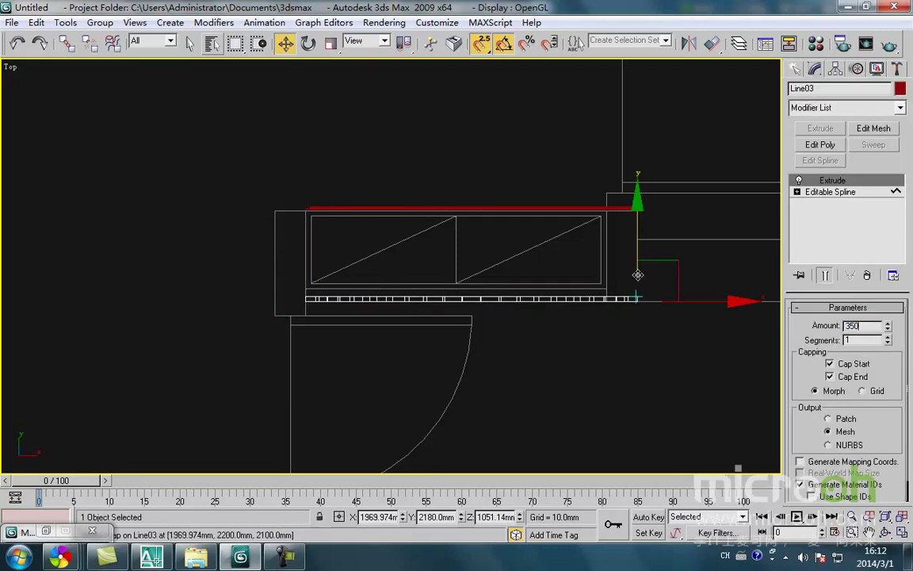
{"action": "type", "text": "350"}
{"action": "key", "text": "Return"}
Step: Snap the front end of the extruded arch along Y onto the wall line directly behind the moulding
{"action": "scroll", "coordinate": [253, 239], "scroll_direction": "up", "scroll_amount": 6}
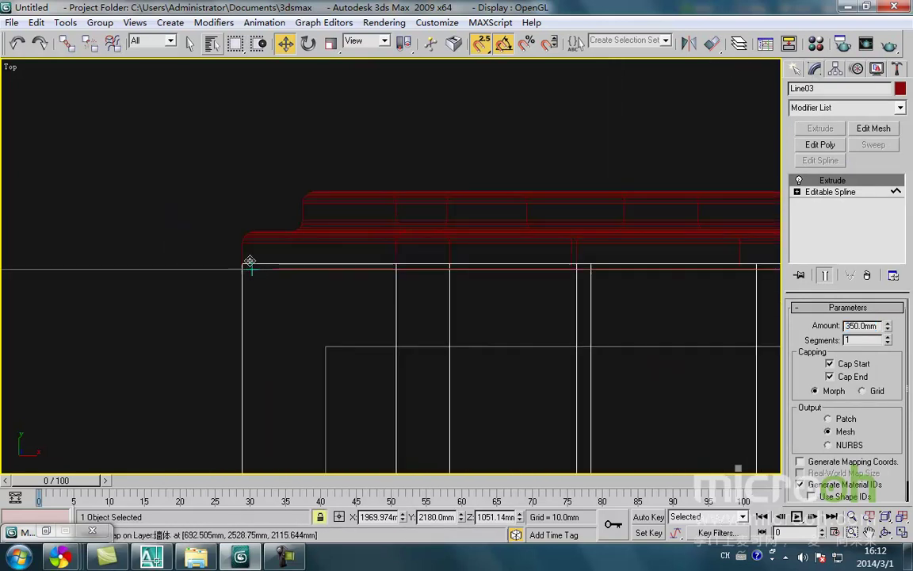
{"action": "left_click_drag", "start_coordinate": [233, 269], "coordinate": [237, 273]}
{"action": "scroll", "coordinate": [315, 292], "scroll_direction": "down", "scroll_amount": 2}
{"action": "key", "text": "space"}
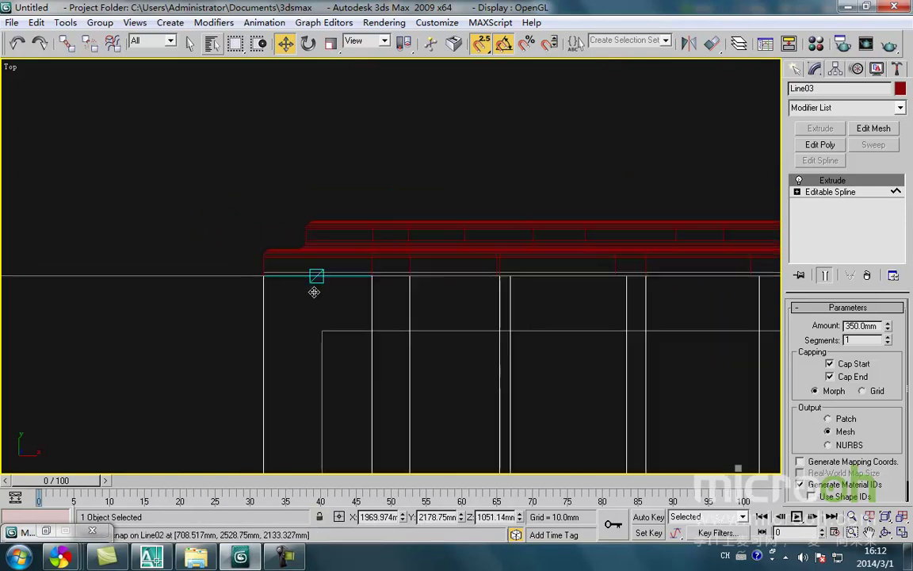
{"action": "scroll", "coordinate": [326, 292], "scroll_direction": "down", "scroll_amount": 2}
{"action": "key", "text": "space"}
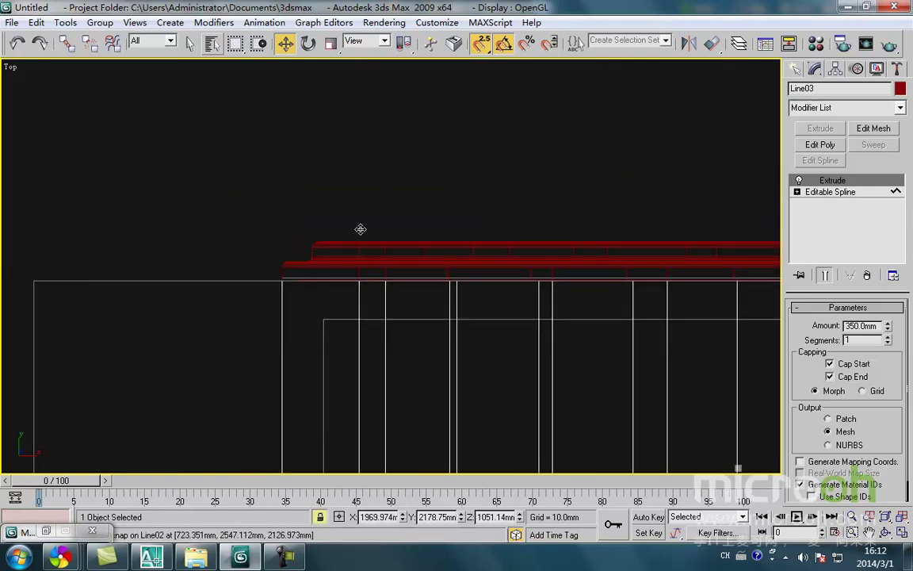
Step: Select the moulding and the extruded arch together in an orthographic 3D view
{"action": "left_click_drag", "start_coordinate": [418, 223], "coordinate": [425, 297]}
{"action": "scroll", "coordinate": [424, 298], "scroll_direction": "down", "scroll_amount": 3}
{"action": "middle_click_drag", "start_coordinate": [424, 297], "coordinate": [364, 353]}
{"action": "scroll", "coordinate": [365, 352], "scroll_direction": "down", "scroll_amount": 7}
{"action": "middle_click_drag", "start_coordinate": [430, 369], "coordinate": [642, 315], "text": "alt"}
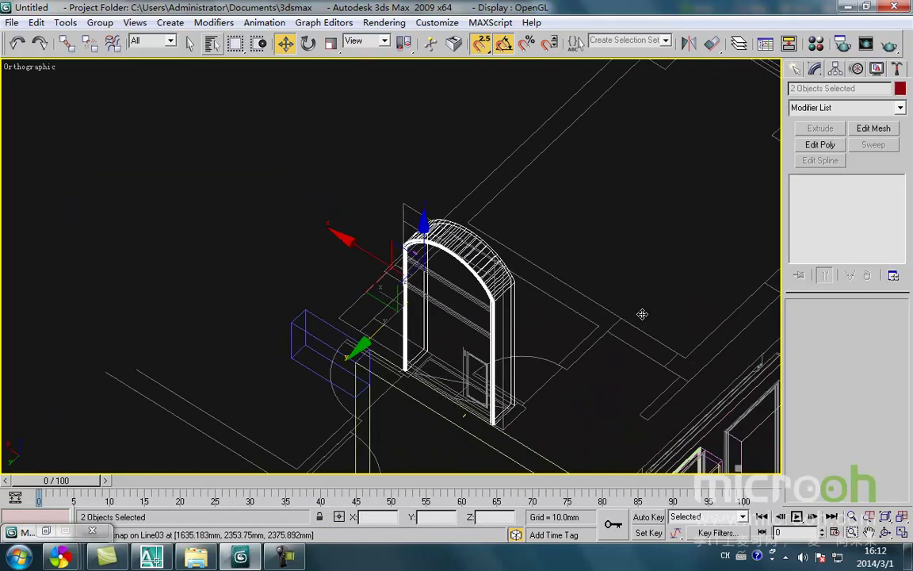
Step: Switch to AutoCAD and read the material notes above the arched cabinet elevation
{"action": "left_click", "coordinate": [154, 557]}
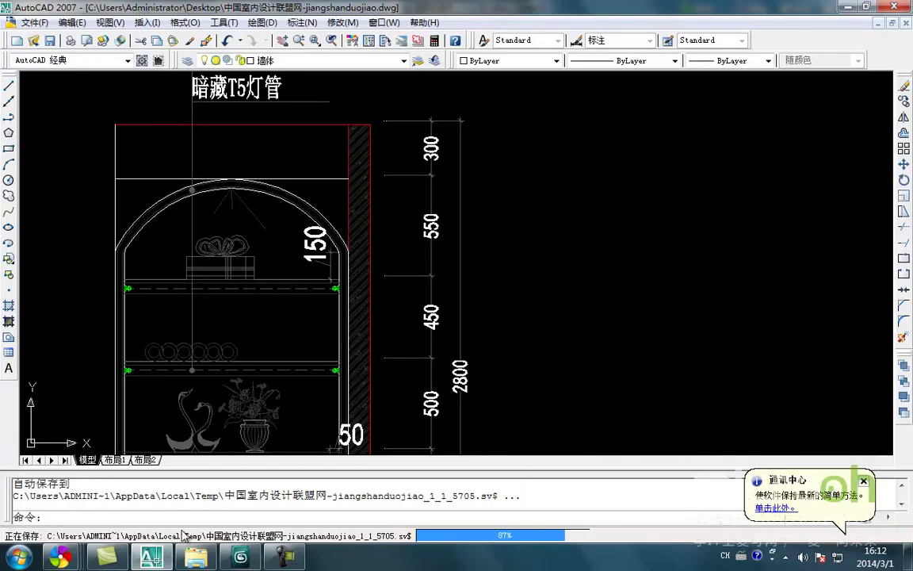
{"action": "scroll", "coordinate": [309, 283], "scroll_direction": "down", "scroll_amount": 2}
{"action": "scroll", "coordinate": [310, 283], "scroll_direction": "up", "scroll_amount": 6}
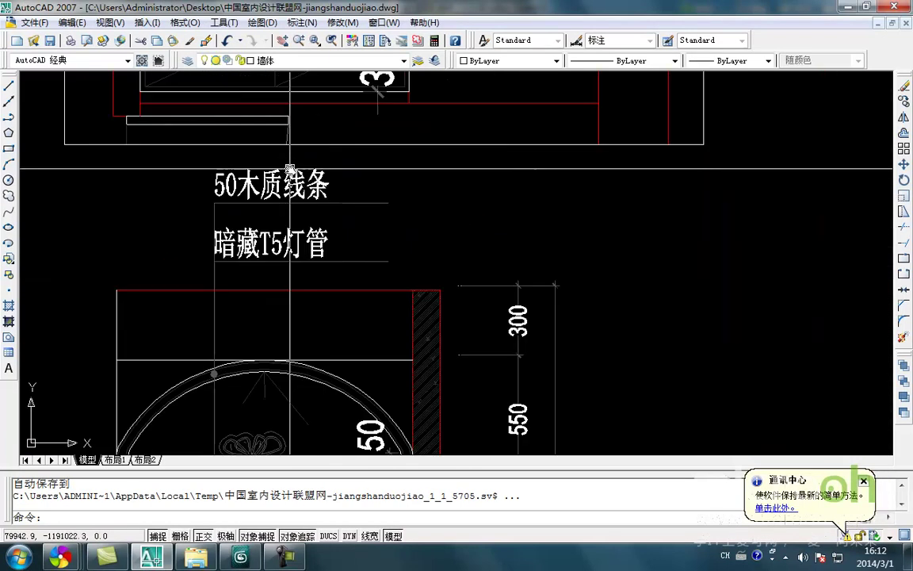
{"action": "middle_click_drag", "start_coordinate": [204, 207], "coordinate": [279, 192]}
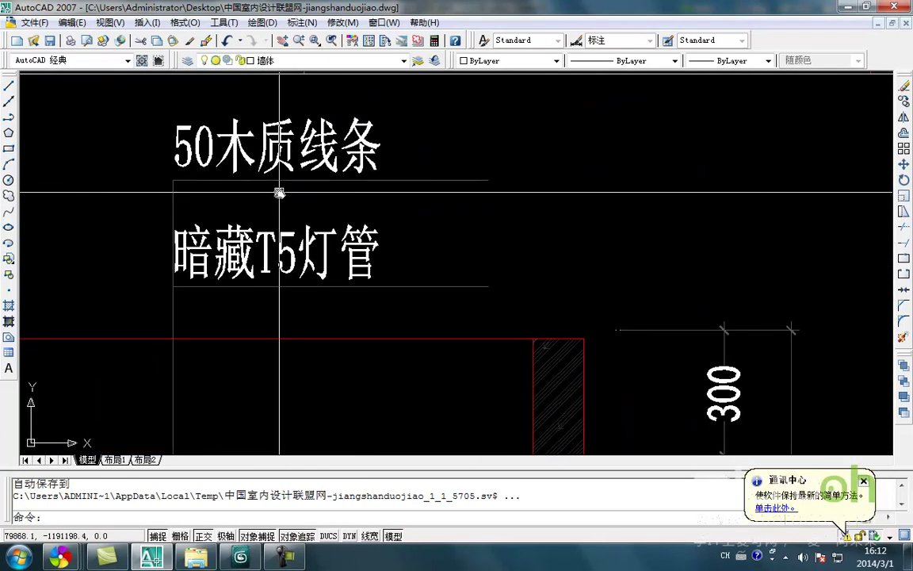
Step: Switch back to 3ds Max and assign the 木质线条 material to the selected moulding and extruded arch
{"action": "left_click", "coordinate": [231, 559]}
{"action": "middle_click_drag", "start_coordinate": [443, 306], "coordinate": [398, 352]}
{"action": "key", "text": "m"}
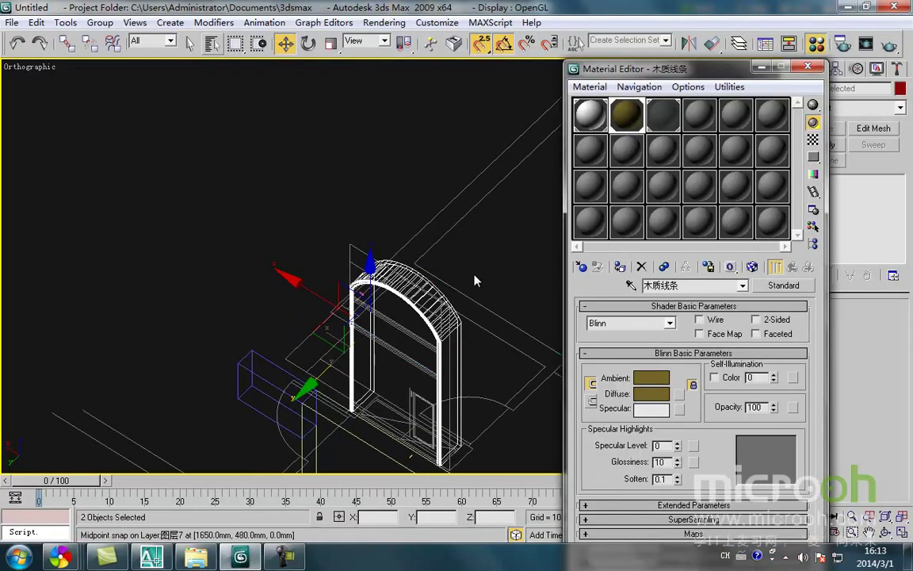
{"action": "middle_click_drag", "start_coordinate": [476, 281], "coordinate": [413, 293]}
{"action": "left_click", "coordinate": [761, 70]}
Step: Examine the arch and moulding in shaded 3D view beside the dining room walls
{"action": "middle_click_drag", "start_coordinate": [466, 284], "coordinate": [432, 379]}
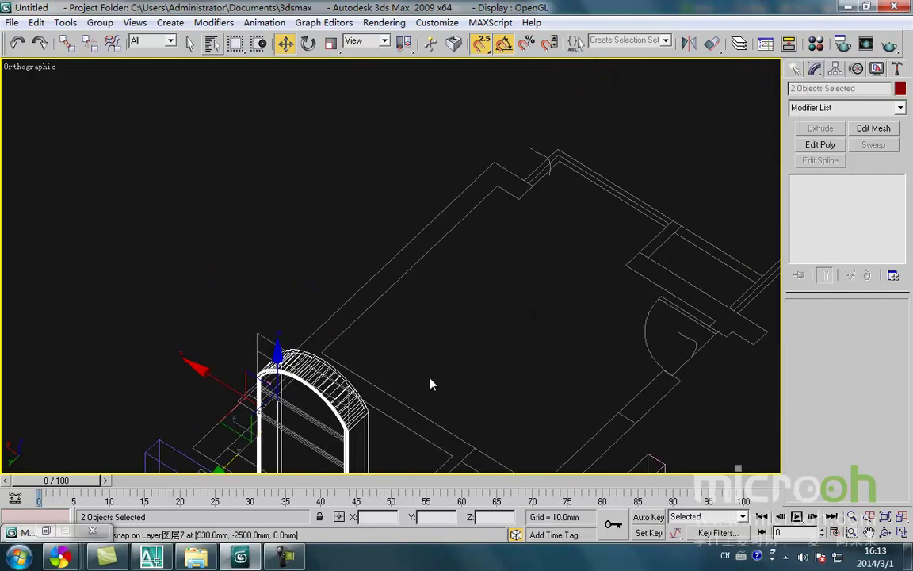
{"action": "scroll", "coordinate": [433, 382], "scroll_direction": "down", "scroll_amount": 2}
{"action": "key", "text": "F3"}
{"action": "middle_click_drag", "start_coordinate": [411, 452], "coordinate": [524, 339]}
{"action": "scroll", "coordinate": [392, 374], "scroll_direction": "down", "scroll_amount": 3}
{"action": "scroll", "coordinate": [425, 422], "scroll_direction": "up", "scroll_amount": 6}
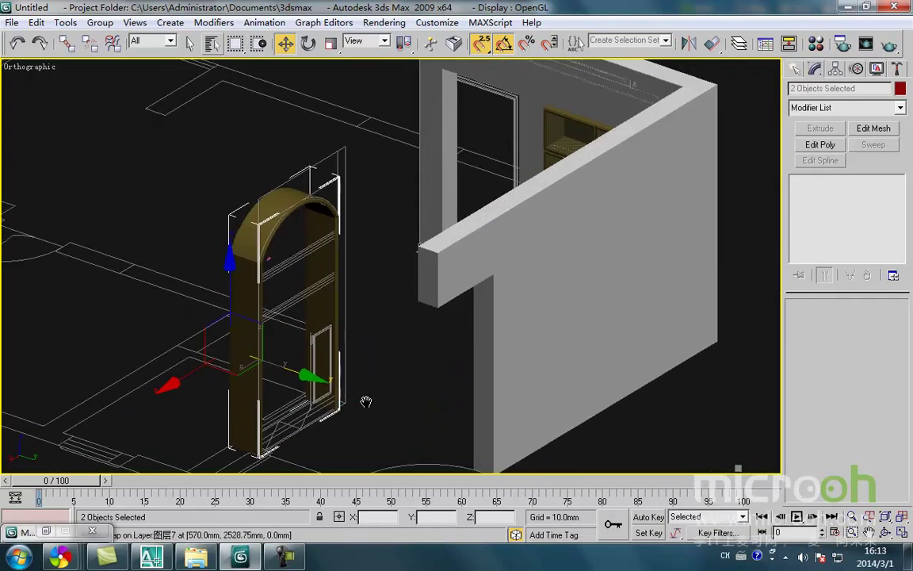
{"action": "left_click", "coordinate": [413, 429]}
{"action": "left_click_drag", "start_coordinate": [453, 424], "coordinate": [375, 332]}
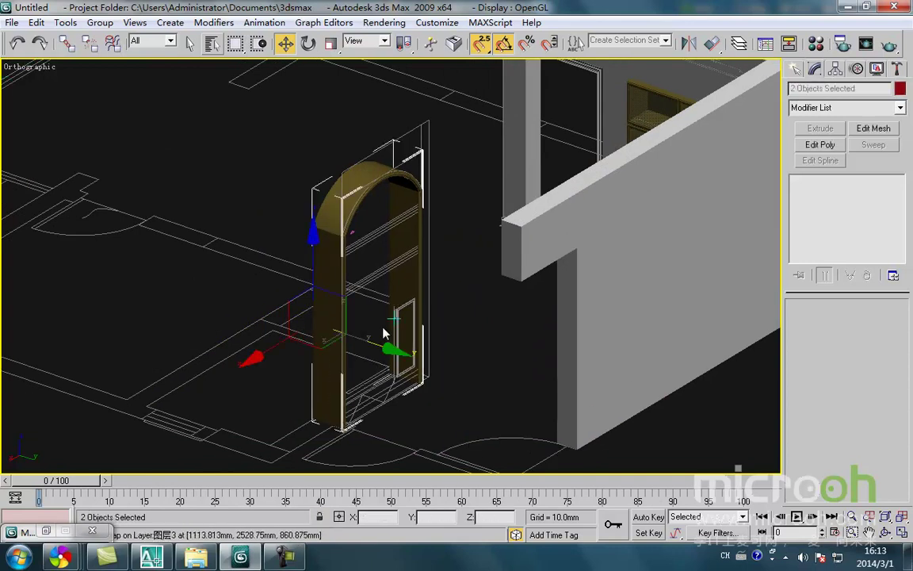
{"action": "middle_click_drag", "start_coordinate": [375, 333], "coordinate": [325, 349]}
Step: Check the arch and moulding against the drawings in the front view and in the wireframe top view
{"action": "key", "text": "t"}
{"action": "key", "text": "z"}
{"action": "key", "text": "f"}
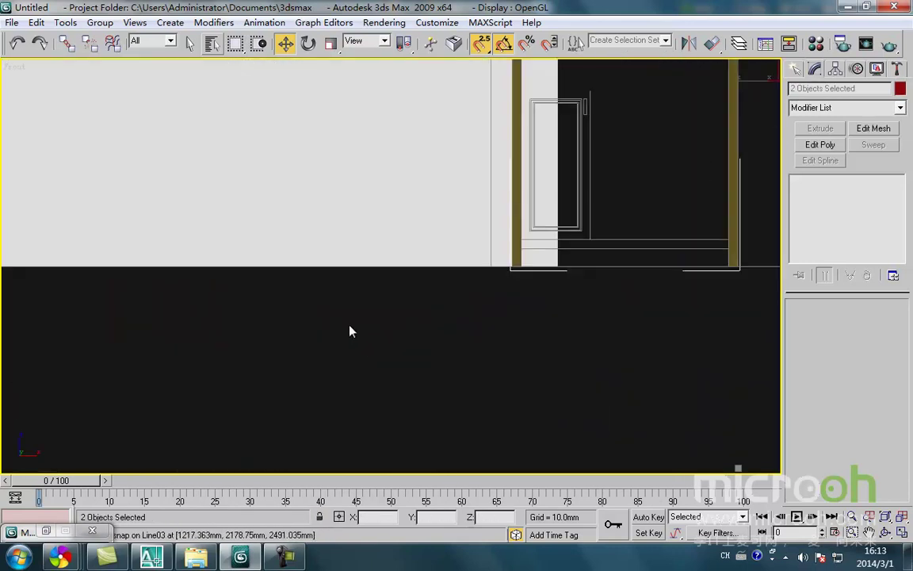
{"action": "key", "text": "z"}
{"action": "key", "text": "t"}
{"action": "key", "text": "z"}
{"action": "scroll", "coordinate": [357, 333], "scroll_direction": "down", "scroll_amount": 4}
{"action": "middle_click_drag", "start_coordinate": [357, 340], "coordinate": [371, 313]}
{"action": "middle_click_drag", "start_coordinate": [430, 335], "coordinate": [424, 337]}
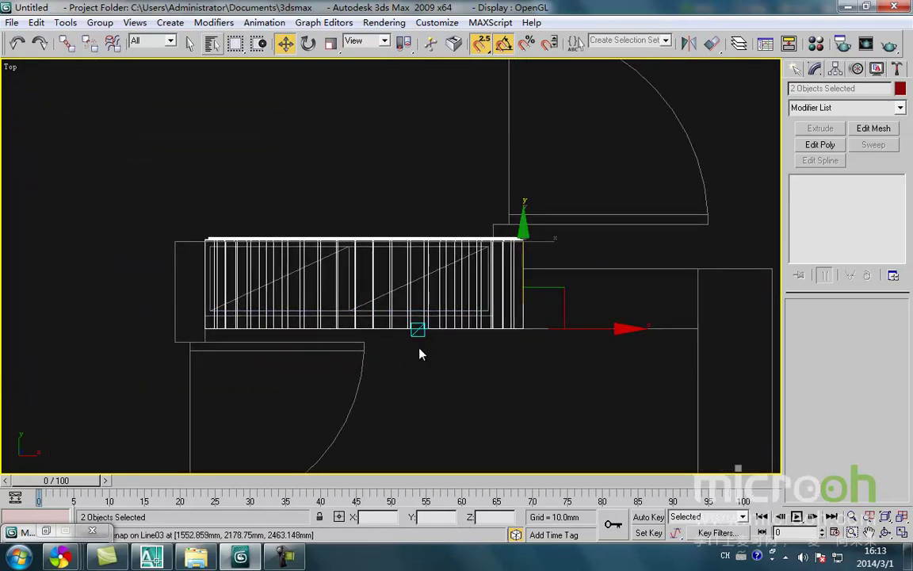
Step: Move only the extruded arch along Y so its rear end snaps to the cabinet's inner back line at Y 2230 mm
{"action": "left_click", "coordinate": [420, 353]}
{"action": "left_click", "coordinate": [407, 333]}
{"action": "scroll", "coordinate": [407, 339], "scroll_direction": "down", "scroll_amount": 3}
{"action": "left_click_drag", "start_coordinate": [489, 284], "coordinate": [477, 195]}
{"action": "middle_click_drag", "start_coordinate": [386, 319], "coordinate": [394, 288]}
{"action": "key", "text": "ctrl+z"}
{"action": "scroll", "coordinate": [394, 290], "scroll_direction": "up", "scroll_amount": 3}
{"action": "middle_click_drag", "start_coordinate": [439, 381], "coordinate": [381, 420]}
{"action": "left_click_drag", "start_coordinate": [588, 291], "coordinate": [583, 249]}
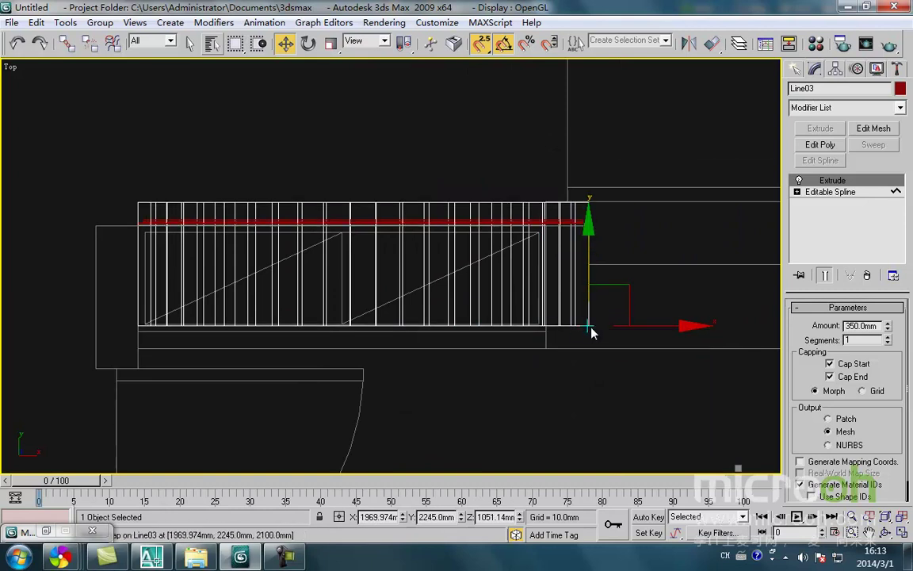
{"action": "left_click_drag", "start_coordinate": [588, 326], "coordinate": [549, 332]}
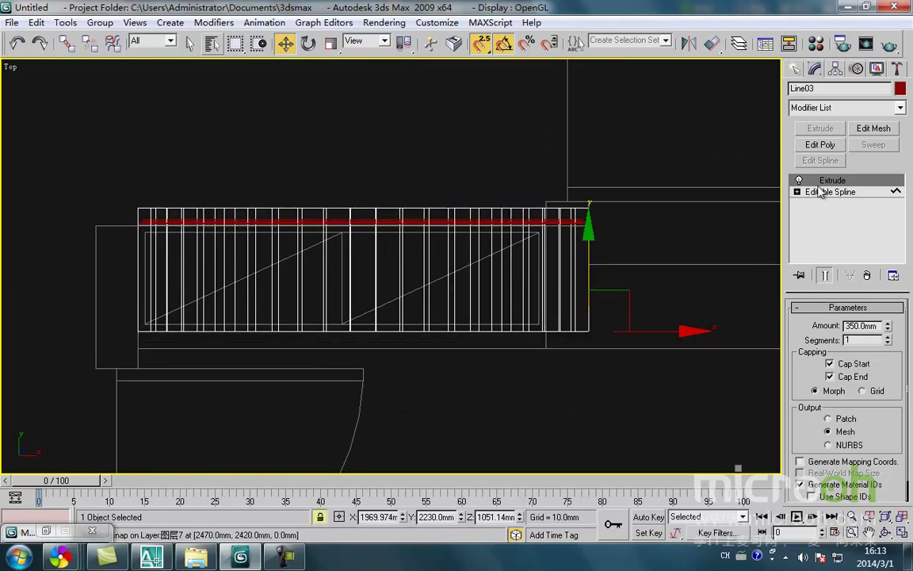
Step: Apply Edit Mesh to the extruded arch and snap its front vertices along Y to the cabinet's front edge behind the moulding
{"action": "left_click", "coordinate": [873, 128]}
{"action": "middle_click_drag", "start_coordinate": [664, 168], "coordinate": [669, 193]}
{"action": "left_click", "coordinate": [811, 327]}
{"action": "left_click_drag", "start_coordinate": [622, 253], "coordinate": [4, 139]}
{"action": "left_click_drag", "start_coordinate": [320, 236], "coordinate": [140, 256]}
{"action": "scroll", "coordinate": [146, 258], "scroll_direction": "up", "scroll_amount": 2}
{"action": "left_click", "coordinate": [150, 343]}
{"action": "scroll", "coordinate": [205, 198], "scroll_direction": "down", "scroll_amount": 3}
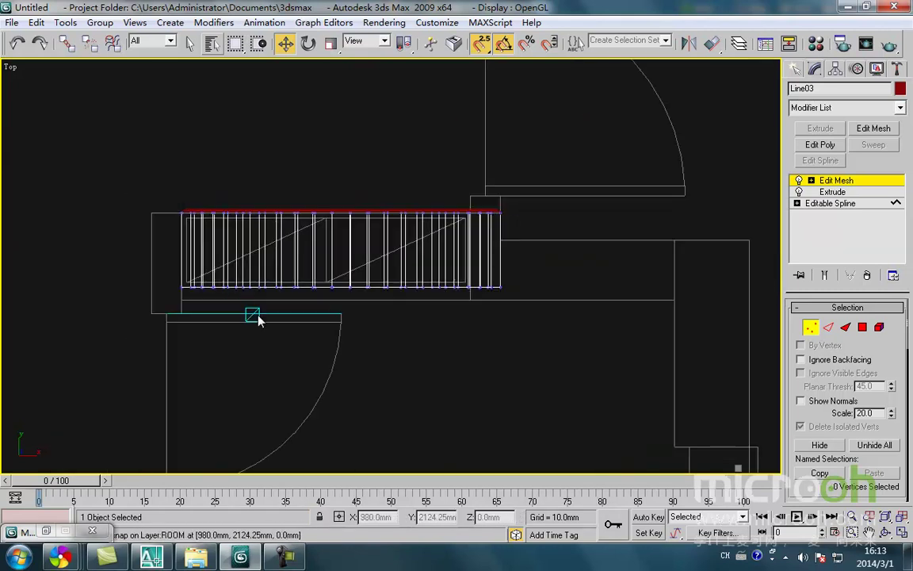
{"action": "middle_click_drag", "start_coordinate": [507, 297], "coordinate": [498, 313]}
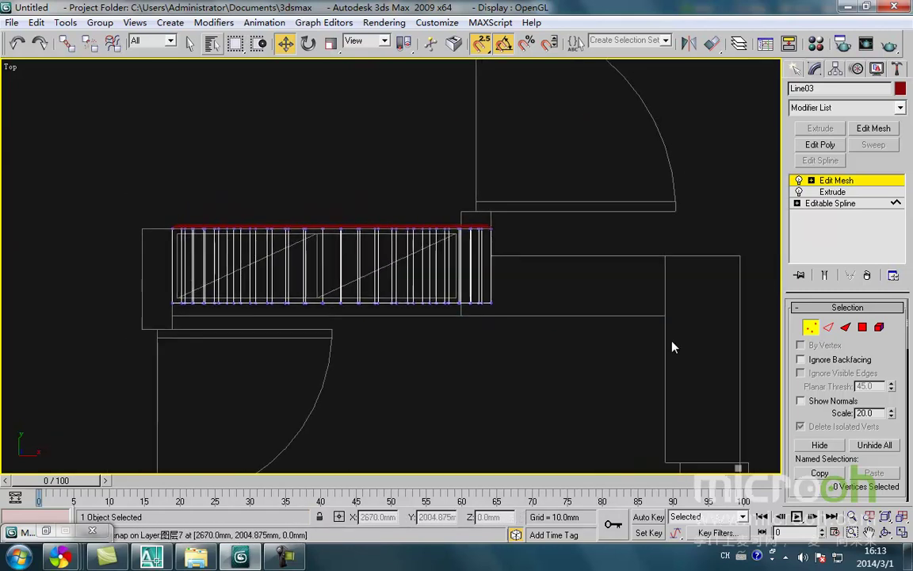
{"action": "left_click", "coordinate": [810, 326]}
{"action": "left_click", "coordinate": [567, 378]}
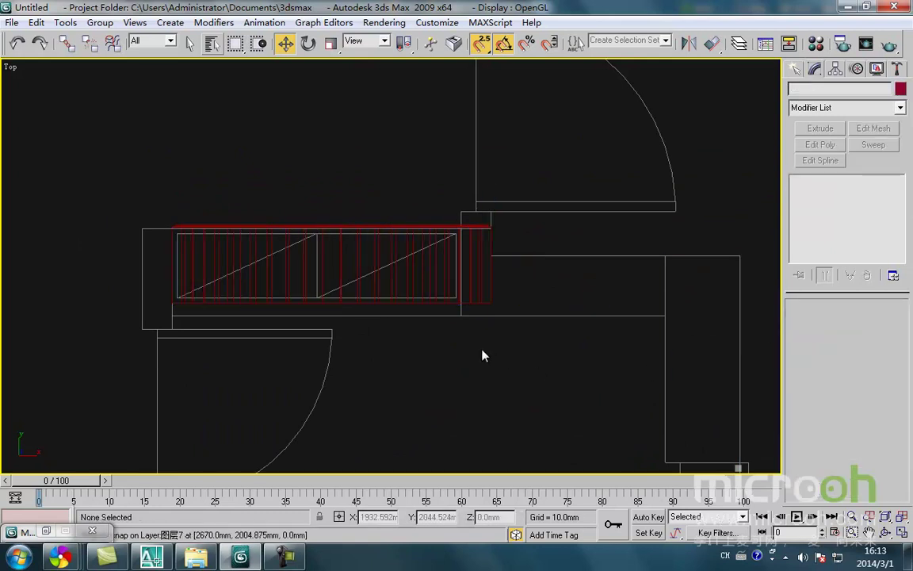
Step: In the back view, draw an 80 × 1180 mm rectangle over the upper shelf lines between the arch's inner sides
{"action": "mouse_move", "coordinate": [474, 350]}
{"action": "middle_mouse_down"}
{"action": "mouse_move", "coordinate": [450, 335]}
{"action": "mouse_move", "coordinate": [454, 343]}
{"action": "mouse_move", "coordinate": [404, 381]}
{"action": "middle_mouse_up"}
{"action": "right_click", "coordinate": [441, 341], "text": "ctrl"}
{"action": "left_click", "coordinate": [361, 362]}
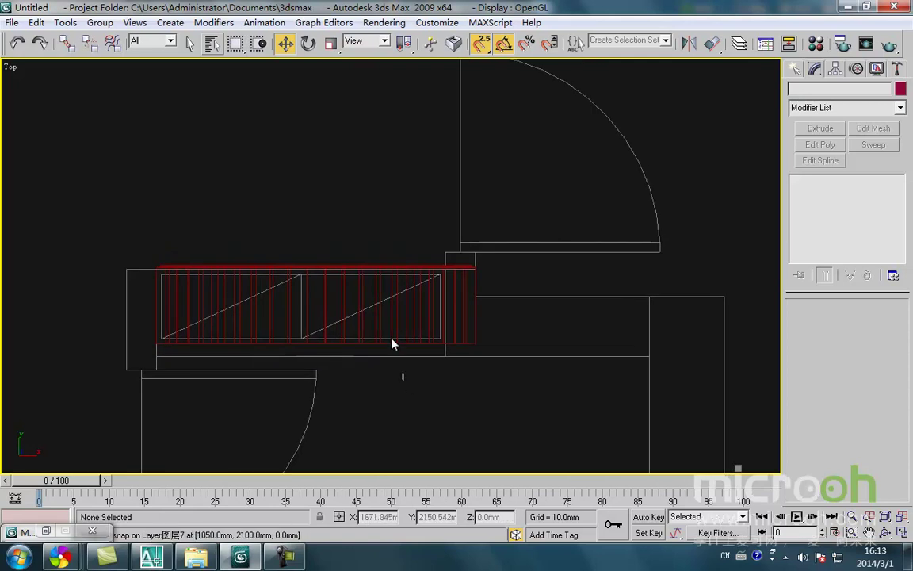
{"action": "left_click_drag", "start_coordinate": [404, 381], "coordinate": [362, 310]}
{"action": "scroll", "coordinate": [376, 361], "scroll_direction": "down", "scroll_amount": 3}
{"action": "middle_click_drag", "start_coordinate": [378, 361], "coordinate": [416, 231], "text": "alt"}
{"action": "key", "text": "f"}
{"action": "key", "text": "z"}
{"action": "key", "text": "k"}
{"action": "scroll", "coordinate": [288, 210], "scroll_direction": "up", "scroll_amount": 5}
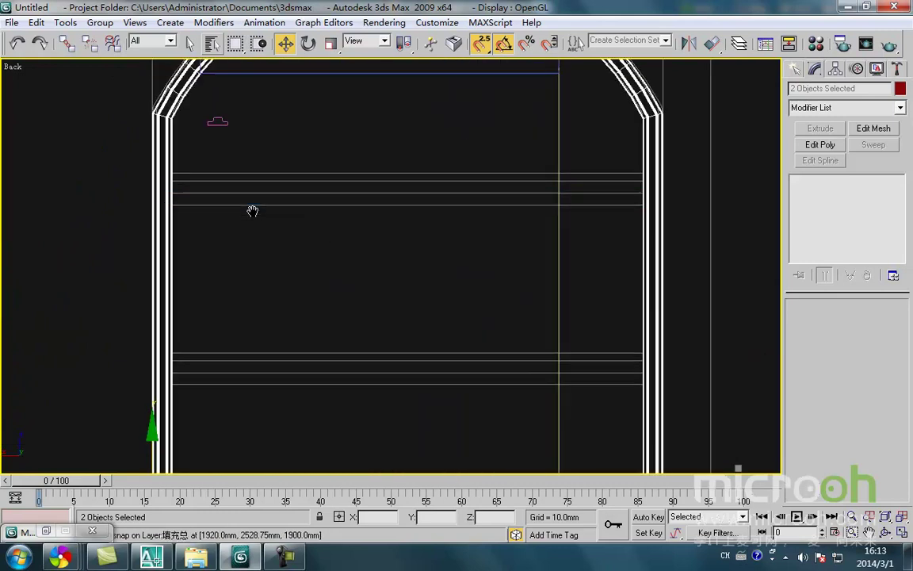
{"action": "middle_click_drag", "start_coordinate": [253, 190], "coordinate": [261, 259]}
{"action": "middle_click_drag", "start_coordinate": [539, 274], "coordinate": [511, 298]}
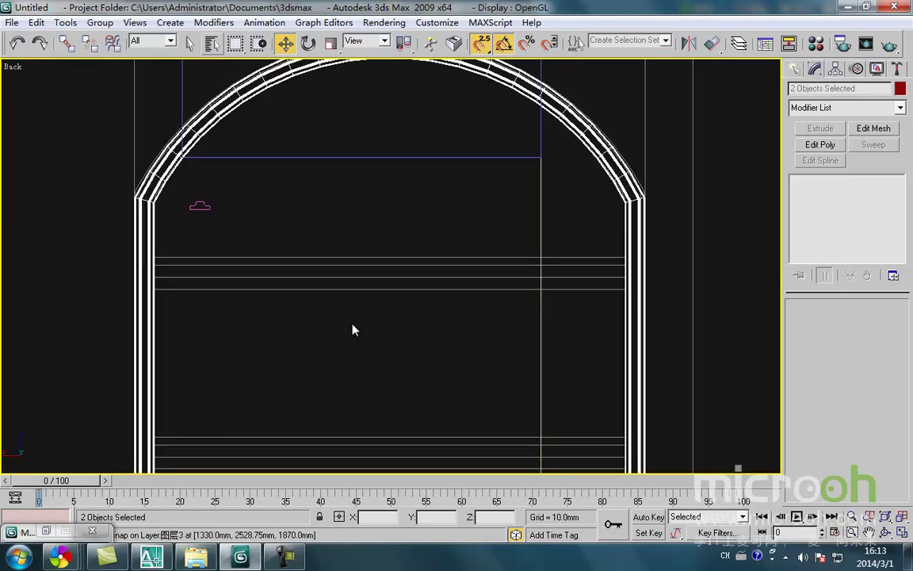
{"action": "right_click", "coordinate": [275, 314], "text": "ctrl"}
{"action": "left_click", "coordinate": [285, 230]}
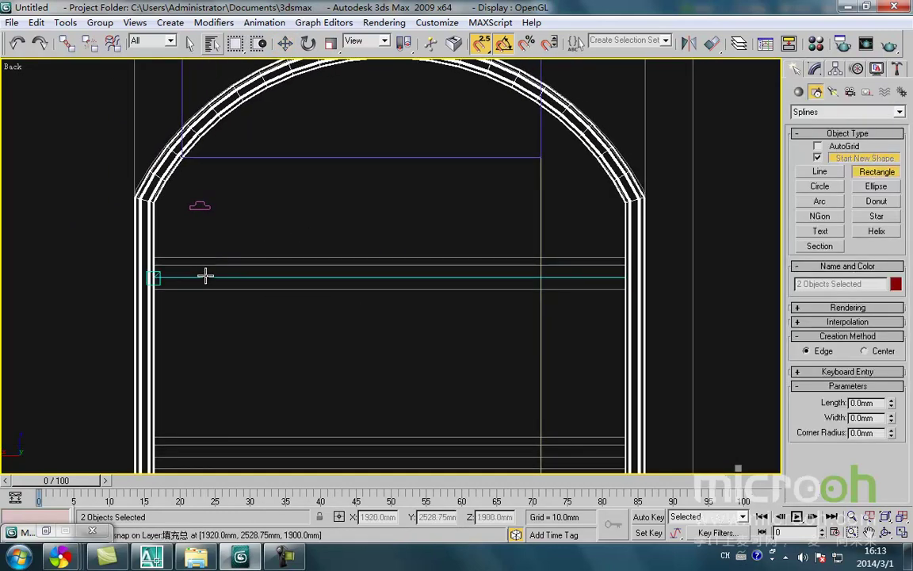
{"action": "middle_click_drag", "start_coordinate": [200, 276], "coordinate": [204, 267]}
{"action": "left_click_drag", "start_coordinate": [155, 251], "coordinate": [612, 283]}
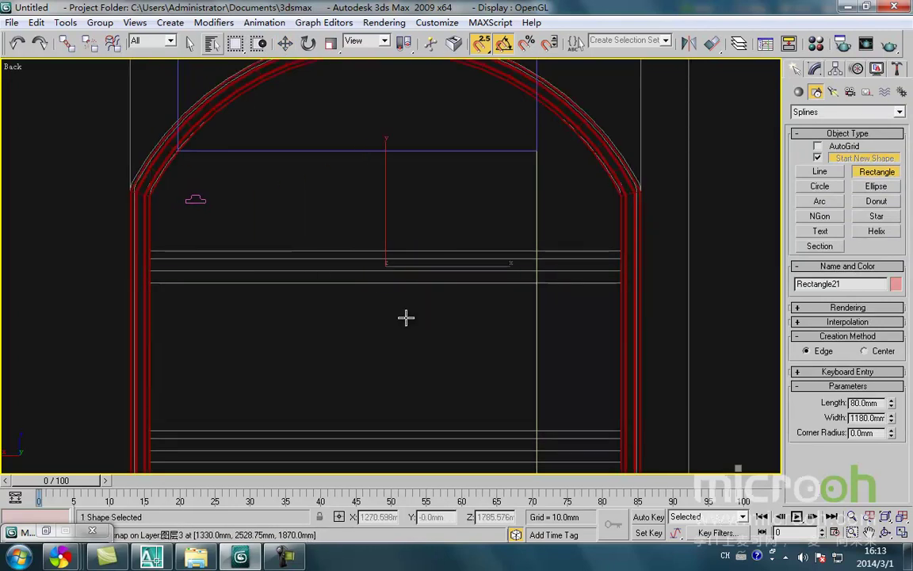
Step: Move the shelf rectangle along Y to the cabinet's front edge at Y 2528.75 mm in the top view
{"action": "key", "text": "w"}
{"action": "middle_click_drag", "start_coordinate": [390, 245], "coordinate": [376, 281]}
{"action": "key", "text": "t"}
{"action": "scroll", "coordinate": [377, 292], "scroll_direction": "down", "scroll_amount": 5}
{"action": "left_click_drag", "start_coordinate": [377, 311], "coordinate": [381, 188]}
{"action": "scroll", "coordinate": [353, 210], "scroll_direction": "up", "scroll_amount": 5}
{"action": "scroll", "coordinate": [341, 260], "scroll_direction": "up", "scroll_amount": 3}
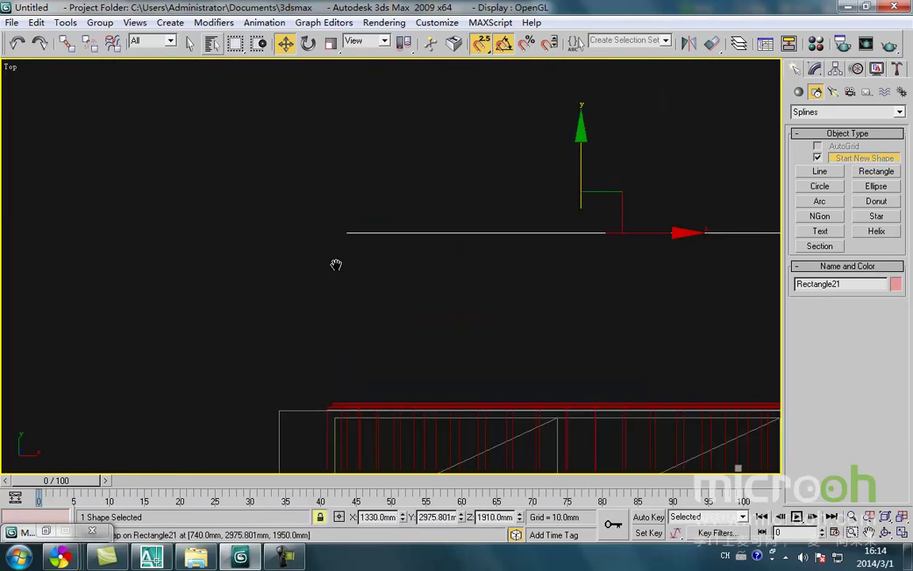
{"action": "middle_click_drag", "start_coordinate": [335, 267], "coordinate": [335, 231]}
{"action": "left_click_drag", "start_coordinate": [335, 196], "coordinate": [318, 375]}
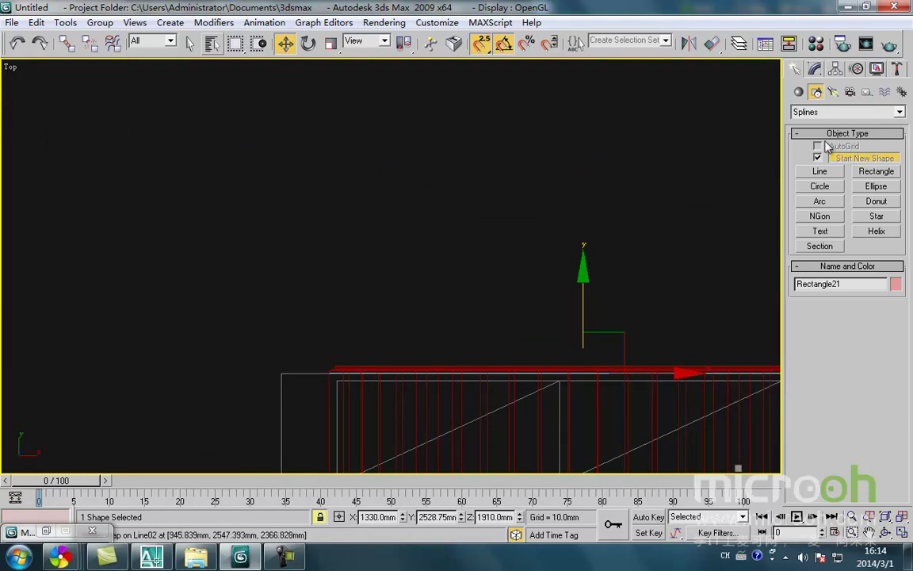
Step: Extrude the shelf rectangle 350 mm and move it along Y so its front end snaps to the cabinet's front line
{"action": "left_click", "coordinate": [815, 69]}
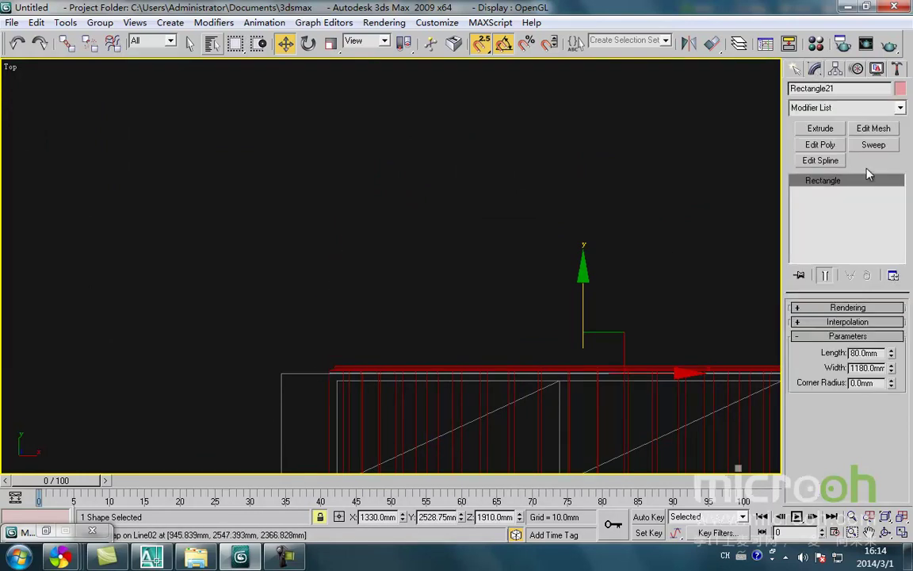
{"action": "left_click", "coordinate": [840, 132]}
{"action": "scroll", "coordinate": [465, 236], "scroll_direction": "down", "scroll_amount": 4}
{"action": "left_click_drag", "start_coordinate": [521, 190], "coordinate": [483, 292]}
{"action": "scroll", "coordinate": [410, 340], "scroll_direction": "up", "scroll_amount": 4}
{"action": "left_click_drag", "start_coordinate": [392, 400], "coordinate": [392, 368]}
{"action": "left_click_drag", "start_coordinate": [390, 169], "coordinate": [358, 123]}
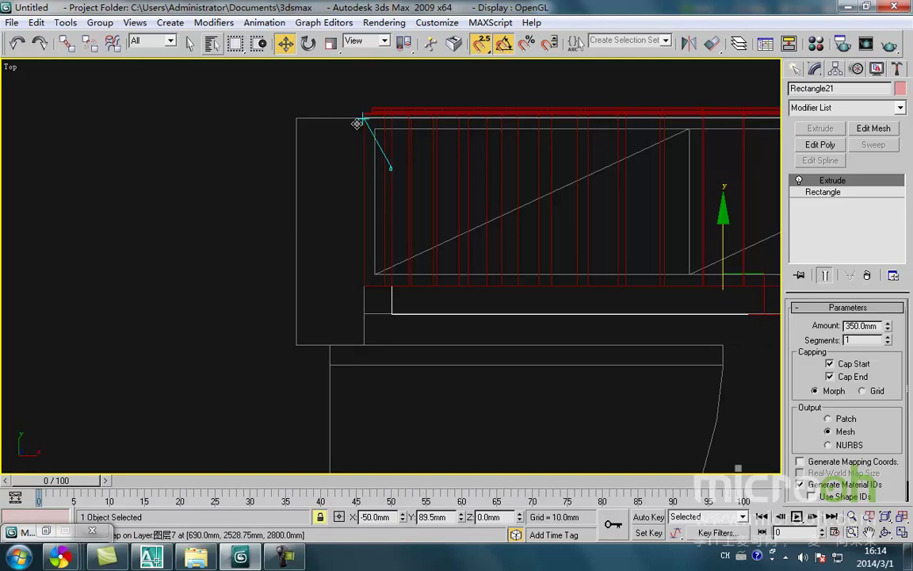
Step: Set the shelf's extrusion to 300 mm and snap its rear edge along Y to the arch's back at Y 2230 mm
{"action": "left_click_drag", "start_coordinate": [878, 324], "coordinate": [684, 322]}
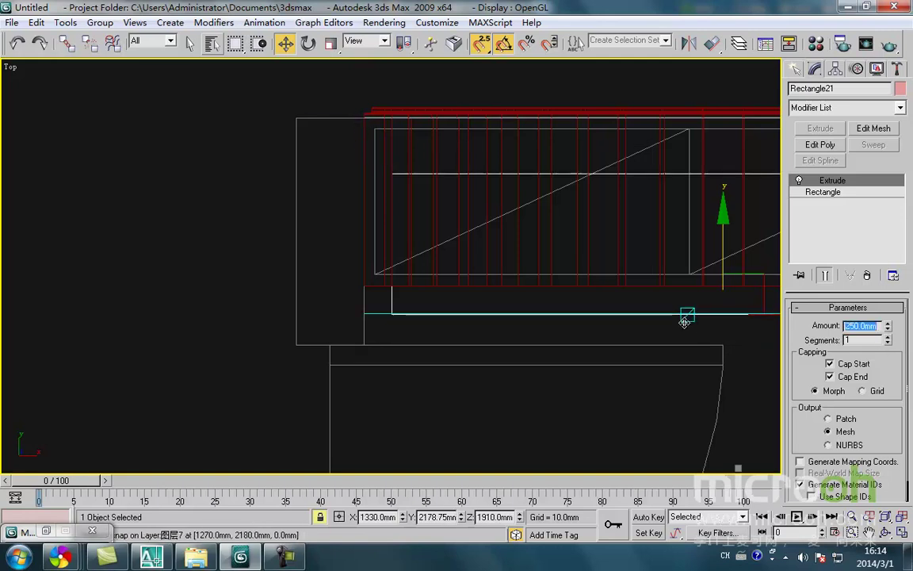
{"action": "type", "text": "300"}
{"action": "key", "text": "Return"}
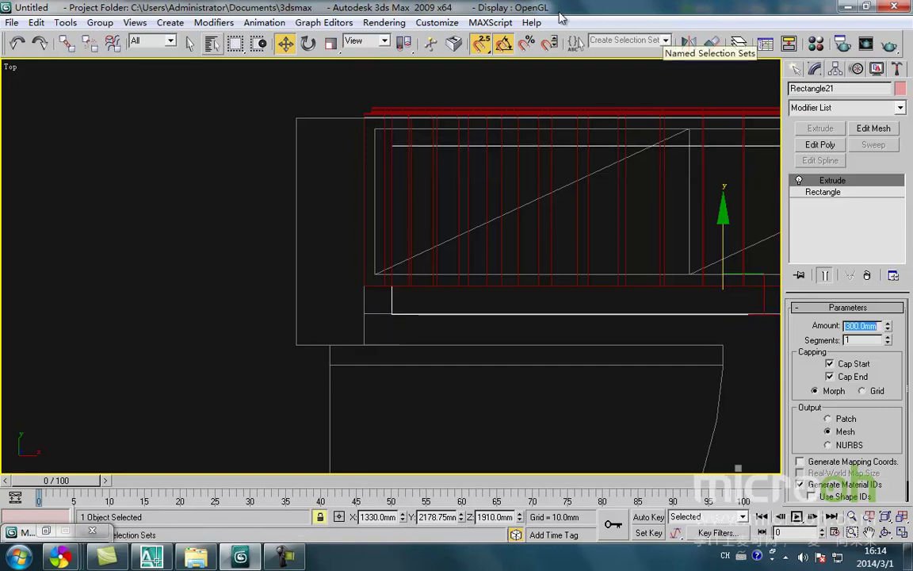
{"action": "left_click_drag", "start_coordinate": [389, 315], "coordinate": [373, 287]}
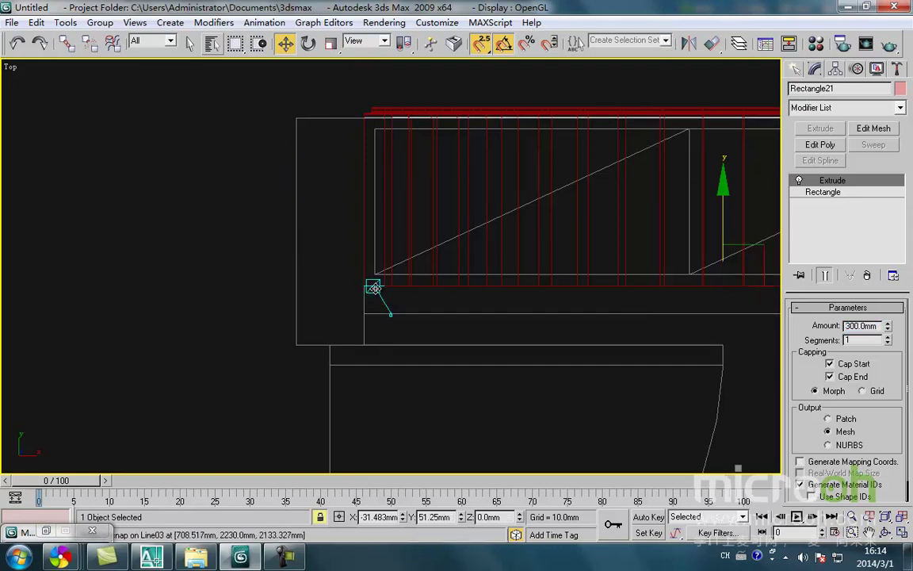
{"action": "middle_click_drag", "start_coordinate": [485, 204], "coordinate": [429, 240]}
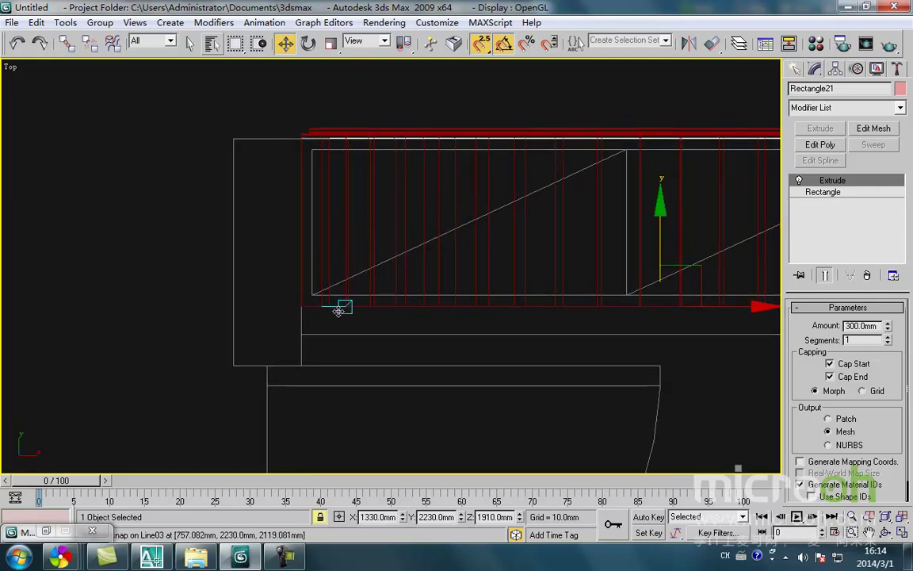
Step: Examine the shelf's fit inside the arch in the shaded 3D view
{"action": "scroll", "coordinate": [357, 295], "scroll_direction": "down", "scroll_amount": 2}
{"action": "scroll", "coordinate": [374, 301], "scroll_direction": "down", "scroll_amount": 8}
{"action": "middle_click_drag", "start_coordinate": [471, 306], "coordinate": [638, 225], "text": "alt"}
{"action": "scroll", "coordinate": [639, 225], "scroll_direction": "up", "scroll_amount": 4}
{"action": "mouse_move", "coordinate": [532, 225]}
{"action": "middle_mouse_down"}
{"action": "mouse_move", "coordinate": [532, 314]}
{"action": "mouse_move", "coordinate": [508, 334]}
{"action": "mouse_move", "coordinate": [568, 342]}
{"action": "mouse_move", "coordinate": [651, 285]}
{"action": "mouse_move", "coordinate": [507, 282]}
{"action": "mouse_move", "coordinate": [432, 356]}
{"action": "middle_mouse_up"}
{"action": "key", "text": "F3"}
{"action": "scroll", "coordinate": [501, 326], "scroll_direction": "down", "scroll_amount": 4}
{"action": "scroll", "coordinate": [650, 286], "scroll_direction": "up", "scroll_amount": 6}
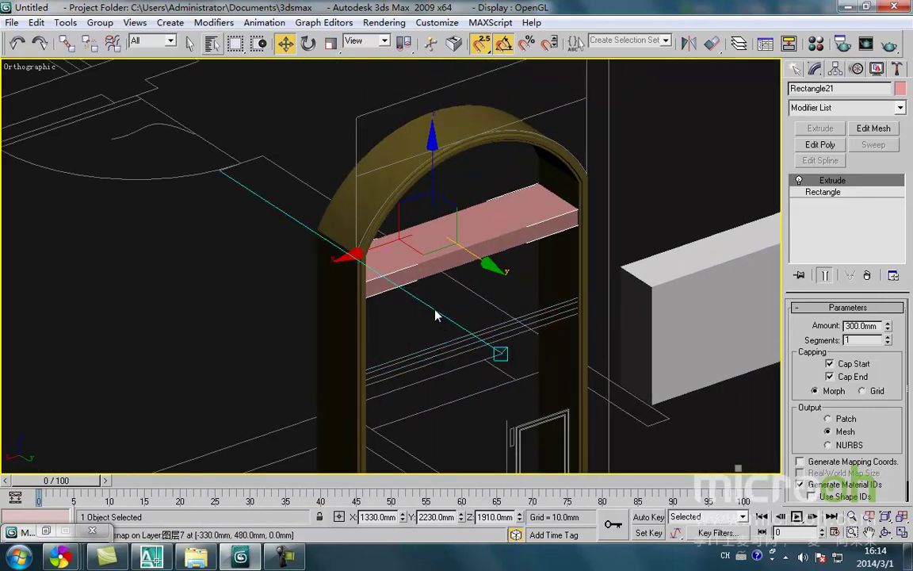
{"action": "scroll", "coordinate": [395, 208], "scroll_direction": "up", "scroll_amount": 12}
{"action": "middle_click_drag", "start_coordinate": [384, 217], "coordinate": [340, 199]}
{"action": "scroll", "coordinate": [380, 234], "scroll_direction": "down", "scroll_amount": 10}
{"action": "scroll", "coordinate": [419, 292], "scroll_direction": "down", "scroll_amount": 2}
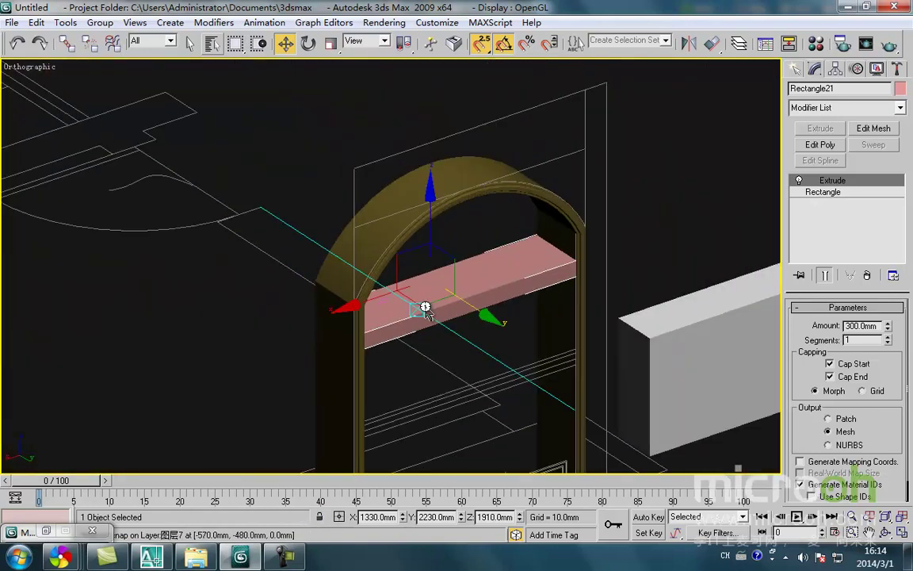
Step: In the front view, draw a straight horizontal line across the shelf's mid-height from one end to the other
{"action": "left_click", "coordinate": [449, 350]}
{"action": "left_click", "coordinate": [458, 276]}
{"action": "key", "text": "f"}
{"action": "key", "text": "z"}
{"action": "scroll", "coordinate": [397, 277], "scroll_direction": "down", "scroll_amount": 3}
{"action": "key", "text": "F3"}
{"action": "scroll", "coordinate": [409, 341], "scroll_direction": "up", "scroll_amount": 1}
{"action": "right_click", "coordinate": [398, 339]}
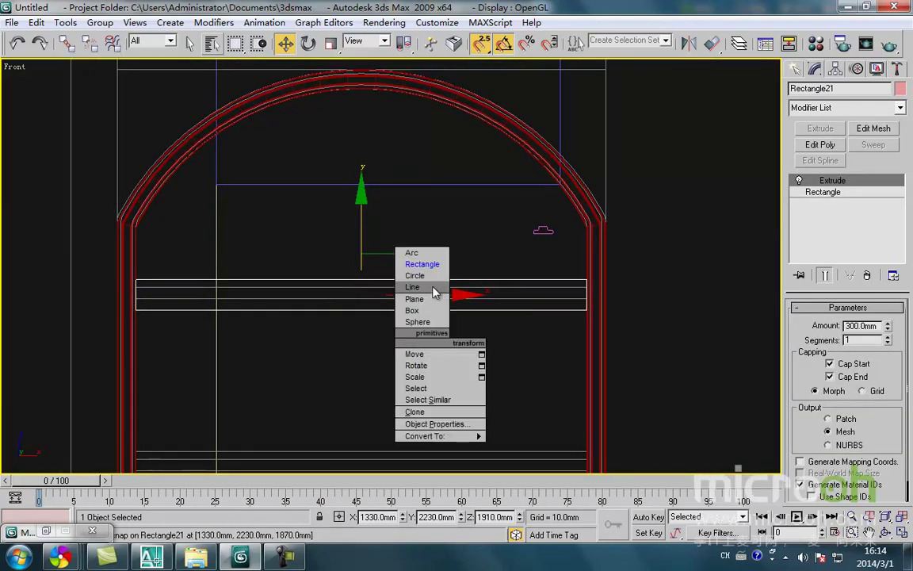
{"action": "left_click", "coordinate": [413, 287]}
{"action": "left_click", "coordinate": [137, 293]}
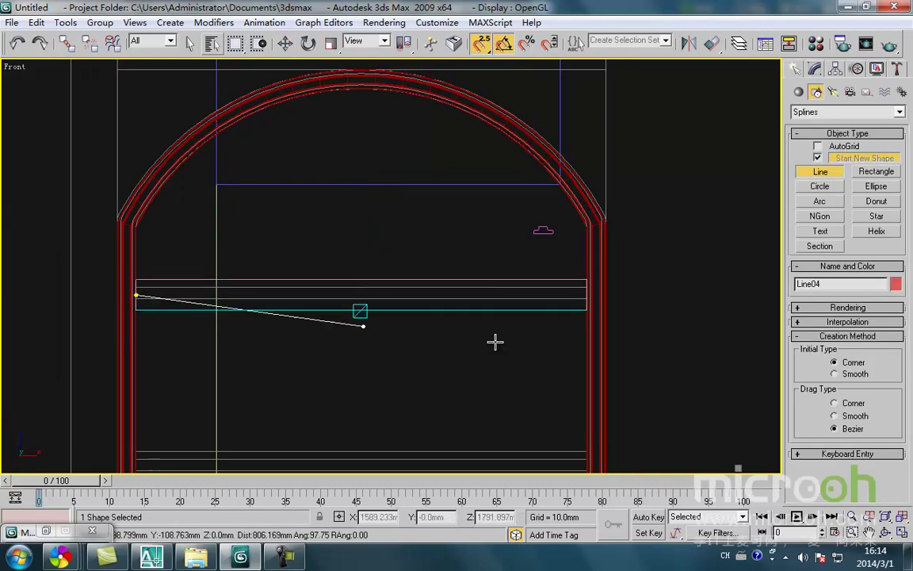
{"action": "left_click", "coordinate": [585, 294]}
{"action": "right_click", "coordinate": [493, 406]}
{"action": "key", "text": "w"}
{"action": "left_click", "coordinate": [479, 406]}
{"action": "left_click", "coordinate": [537, 295]}
{"action": "right_click", "coordinate": [537, 296]}
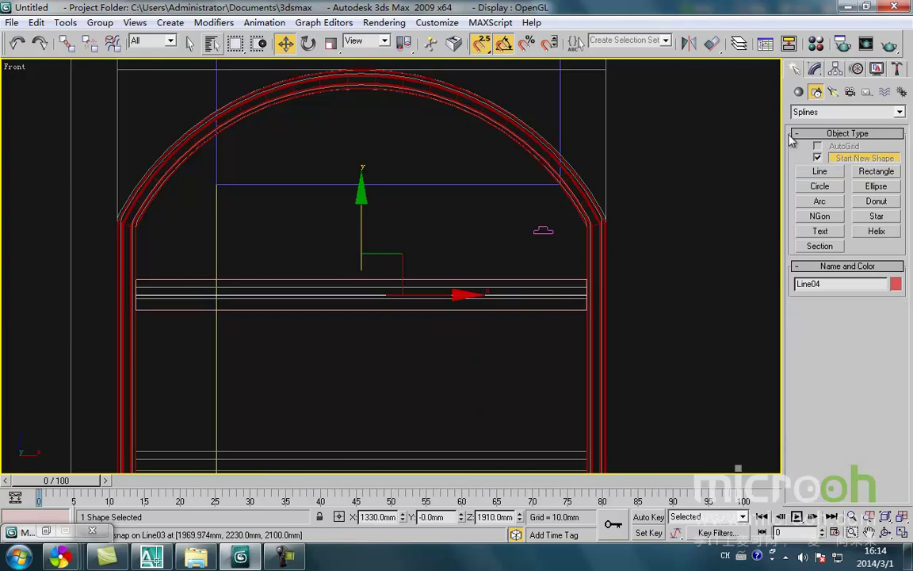
Step: Apply Sweep to the shelf line with a custom section, picking the small moulding profile beside the arch
{"action": "left_click", "coordinate": [816, 70]}
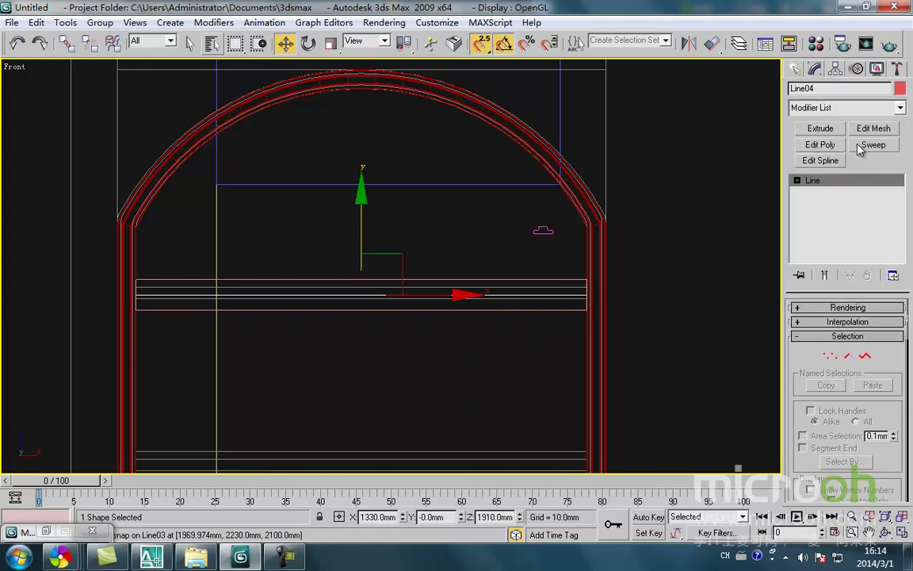
{"action": "left_click", "coordinate": [872, 145]}
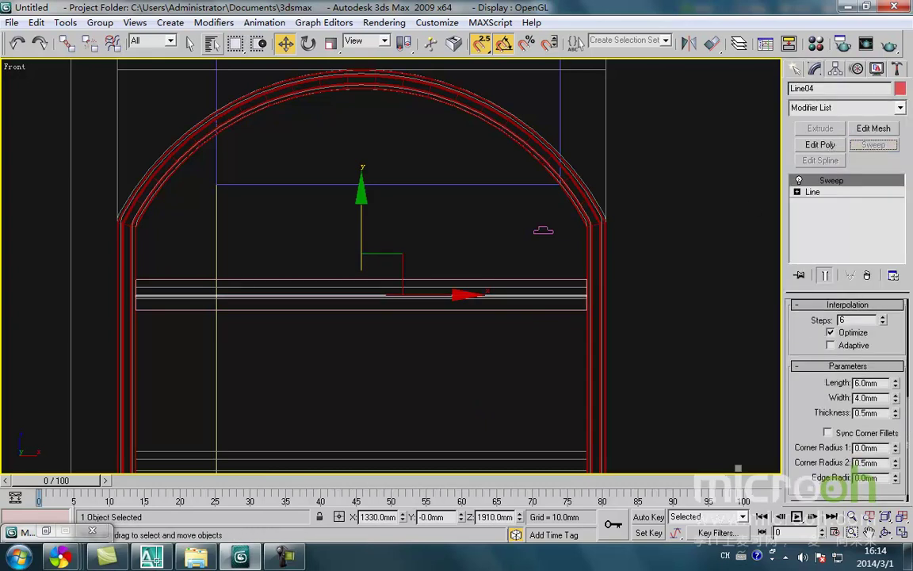
{"action": "scroll", "coordinate": [819, 384], "scroll_direction": "up", "scroll_amount": 5}
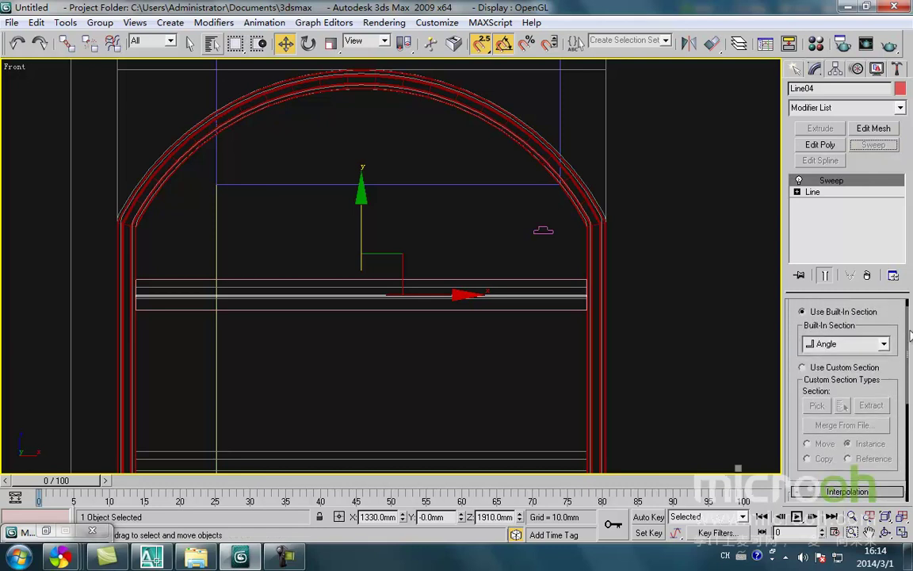
{"action": "left_click", "coordinate": [804, 367]}
{"action": "left_click", "coordinate": [818, 407]}
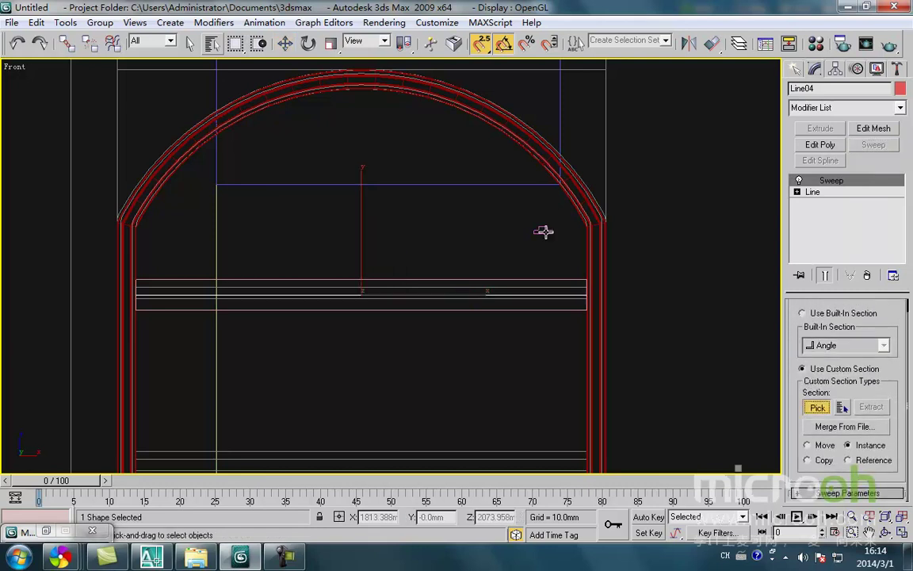
{"action": "left_click", "coordinate": [545, 229]}
Step: Move the swept moulding vertically on the shelf face to about Z 1936 mm, between the shelf's drawn lines
{"action": "middle_click_drag", "start_coordinate": [459, 236], "coordinate": [478, 200]}
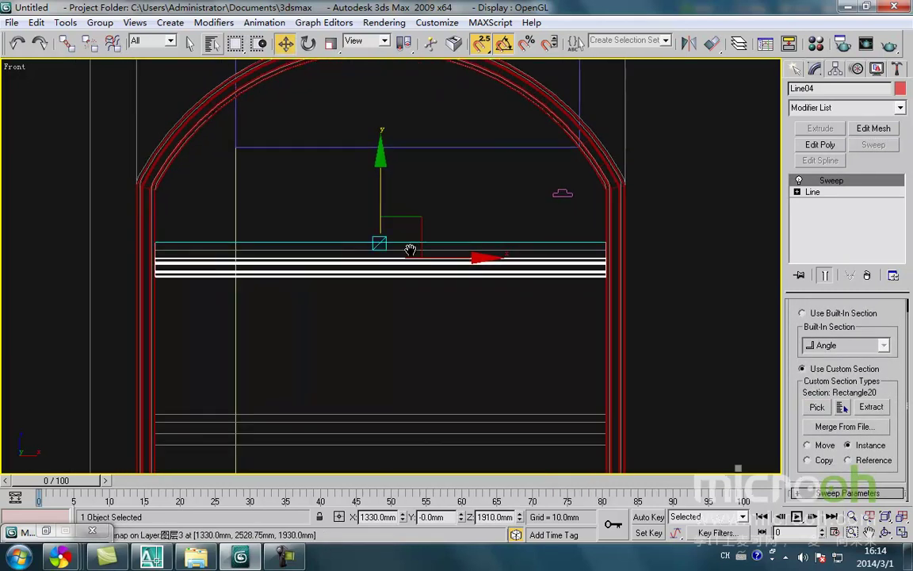
{"action": "middle_click_drag", "start_coordinate": [403, 239], "coordinate": [396, 297]}
{"action": "left_click_drag", "start_coordinate": [376, 262], "coordinate": [370, 303]}
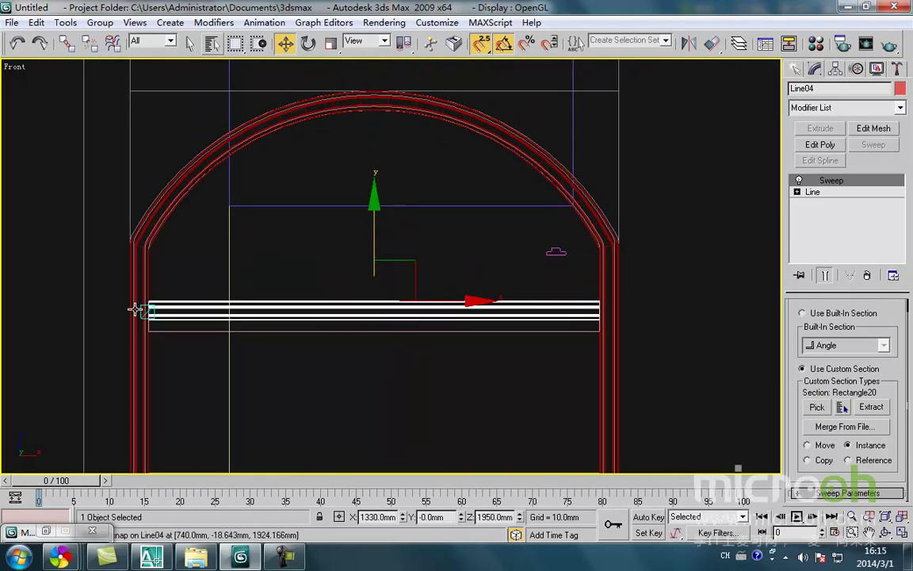
{"action": "scroll", "coordinate": [138, 292], "scroll_direction": "up", "scroll_amount": 3}
{"action": "middle_click_drag", "start_coordinate": [151, 290], "coordinate": [232, 255]}
{"action": "left_click_drag", "start_coordinate": [257, 268], "coordinate": [244, 308]}
{"action": "middle_click_drag", "start_coordinate": [267, 292], "coordinate": [247, 299]}
{"action": "key", "text": "F3"}
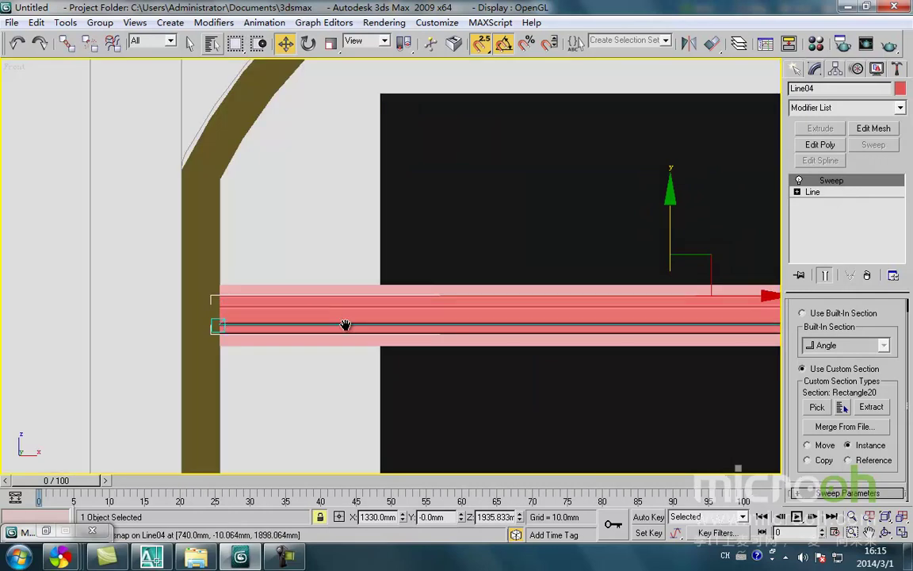
Step: Move the swept moulding along Y in the top view to the cabinet's front, at about Y 2552 mm
{"action": "scroll", "coordinate": [346, 324], "scroll_direction": "down", "scroll_amount": 4}
{"action": "mouse_move", "coordinate": [436, 332]}
{"action": "middle_mouse_down", "text": "alt"}
{"action": "mouse_move", "coordinate": [507, 382]}
{"action": "mouse_move", "coordinate": [483, 353]}
{"action": "middle_mouse_up", "text": "alt"}
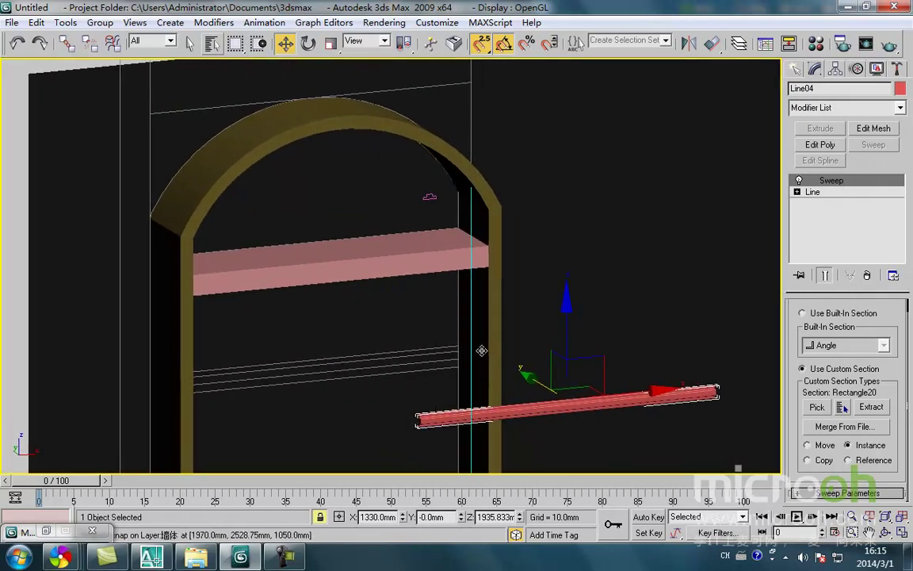
{"action": "key", "text": "t"}
{"action": "scroll", "coordinate": [433, 293], "scroll_direction": "down", "scroll_amount": 2}
{"action": "scroll", "coordinate": [411, 301], "scroll_direction": "down", "scroll_amount": 2}
{"action": "scroll", "coordinate": [416, 302], "scroll_direction": "up", "scroll_amount": 4}
{"action": "middle_click_drag", "start_coordinate": [379, 277], "coordinate": [385, 339]}
{"action": "scroll", "coordinate": [387, 340], "scroll_direction": "down", "scroll_amount": 2}
{"action": "scroll", "coordinate": [386, 332], "scroll_direction": "down", "scroll_amount": 2}
{"action": "scroll", "coordinate": [392, 346], "scroll_direction": "down", "scroll_amount": 2}
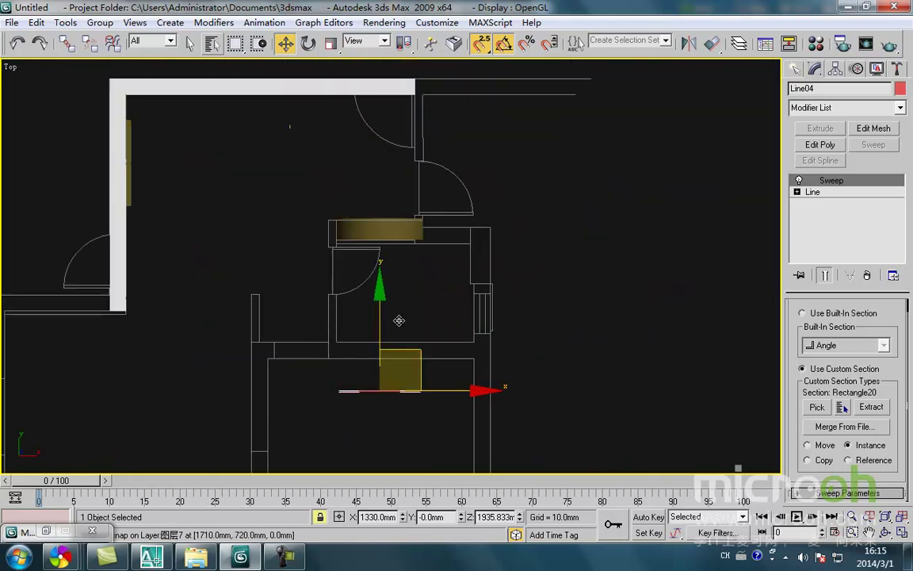
{"action": "left_click_drag", "start_coordinate": [380, 325], "coordinate": [380, 151]}
{"action": "scroll", "coordinate": [301, 207], "scroll_direction": "up", "scroll_amount": 5}
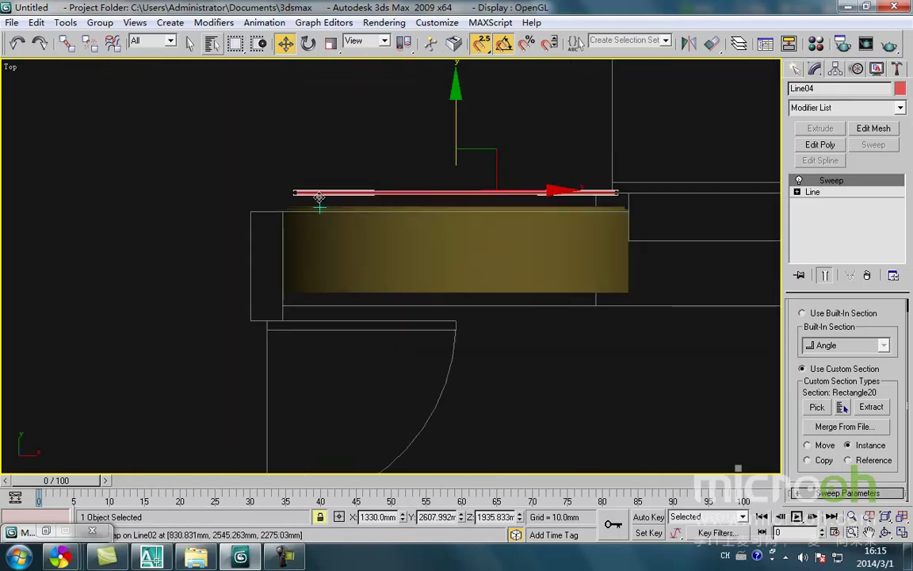
{"action": "mouse_move", "coordinate": [290, 209]}
{"action": "middle_mouse_down"}
{"action": "mouse_move", "coordinate": [300, 255]}
{"action": "mouse_move", "coordinate": [281, 259]}
{"action": "mouse_move", "coordinate": [286, 250]}
{"action": "middle_mouse_up"}
{"action": "key", "text": "F3"}
{"action": "scroll", "coordinate": [286, 258], "scroll_direction": "up", "scroll_amount": 3}
{"action": "left_click_drag", "start_coordinate": [279, 205], "coordinate": [198, 334]}
Step: Examine the moulding's end and profile direction against the shelf's front in the shaded 3D view
{"action": "scroll", "coordinate": [307, 342], "scroll_direction": "down", "scroll_amount": 5}
{"action": "middle_click_drag", "start_coordinate": [341, 369], "coordinate": [567, 283], "text": "alt"}
{"action": "scroll", "coordinate": [567, 283], "scroll_direction": "up", "scroll_amount": 5}
{"action": "middle_click_drag", "start_coordinate": [477, 191], "coordinate": [461, 309]}
{"action": "scroll", "coordinate": [461, 309], "scroll_direction": "up", "scroll_amount": 1}
{"action": "middle_click_drag", "start_coordinate": [334, 250], "coordinate": [357, 399]}
{"action": "key", "text": "F3"}
{"action": "scroll", "coordinate": [341, 347], "scroll_direction": "up", "scroll_amount": 1}
{"action": "middle_click_drag", "start_coordinate": [339, 347], "coordinate": [426, 369], "text": "alt"}
{"action": "middle_click_drag", "start_coordinate": [459, 327], "coordinate": [257, 237]}
{"action": "scroll", "coordinate": [473, 321], "scroll_direction": "up", "scroll_amount": 3}
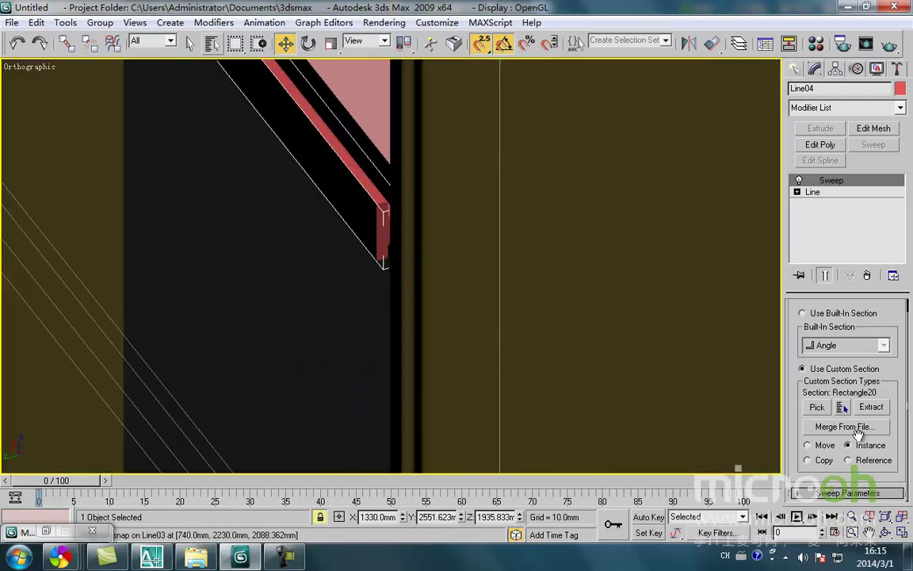
Step: Mirror the moulding's sweep section with Mirror on XY Plane so its profiled side faces away from the shelf
{"action": "left_click", "coordinate": [802, 492]}
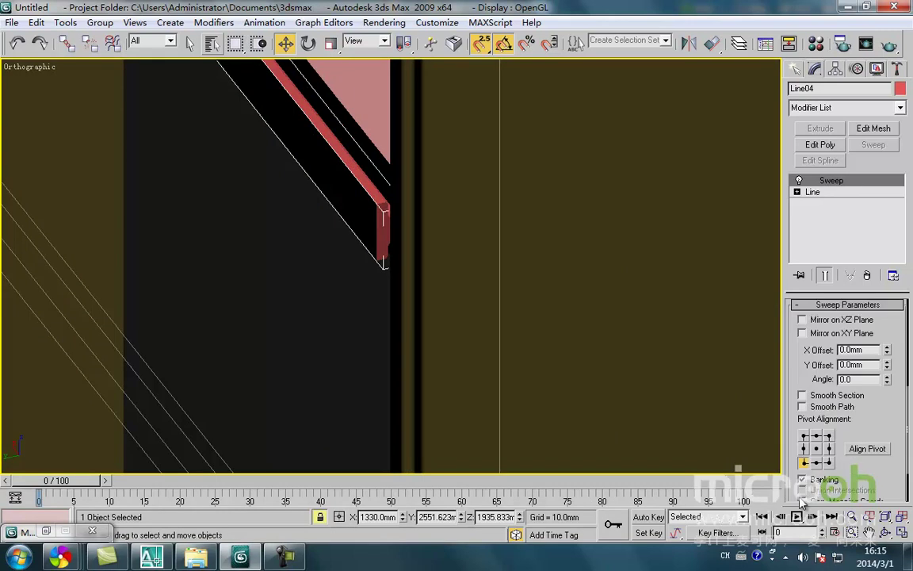
{"action": "left_click", "coordinate": [801, 334]}
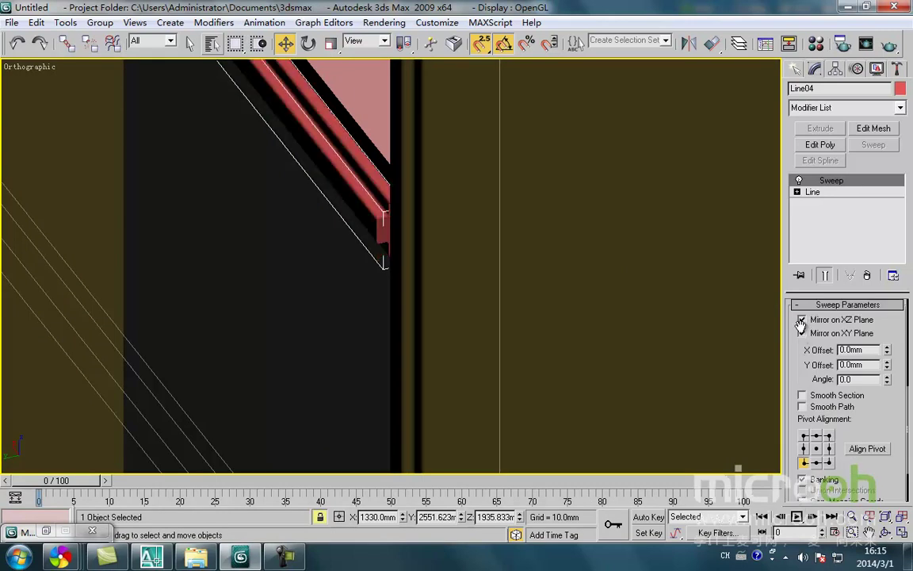
{"action": "middle_click_drag", "start_coordinate": [407, 223], "coordinate": [416, 300]}
{"action": "scroll", "coordinate": [416, 299], "scroll_direction": "down", "scroll_amount": 5}
{"action": "middle_click_drag", "start_coordinate": [367, 251], "coordinate": [375, 288]}
Step: Isolate the shelf together with its front moulding and switch to the top view
{"action": "left_click", "coordinate": [630, 303]}
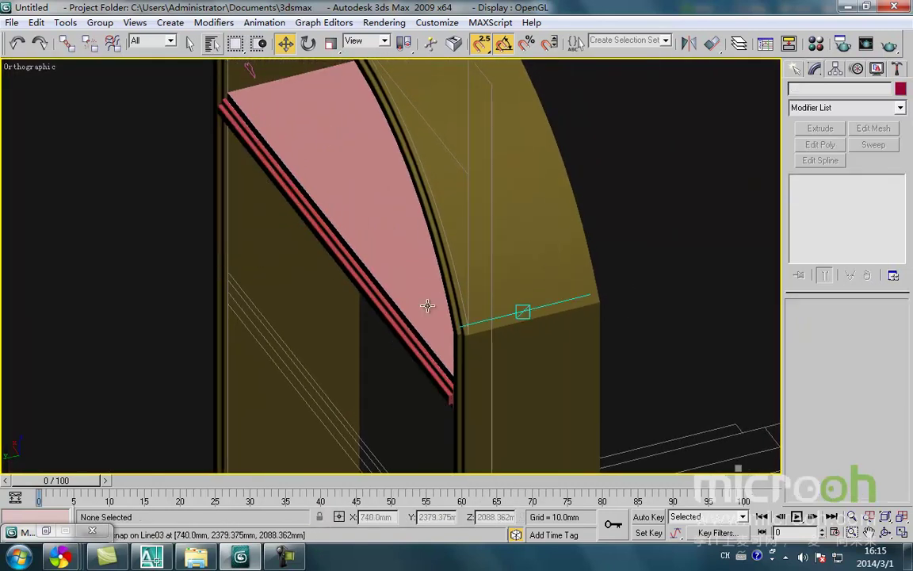
{"action": "left_click", "coordinate": [341, 266]}
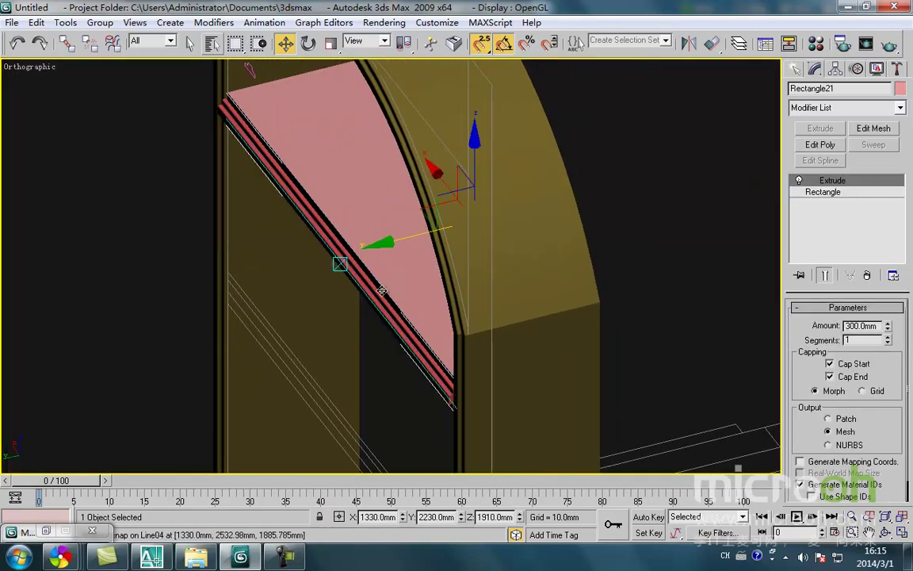
{"action": "left_click", "coordinate": [679, 350]}
{"action": "left_click", "coordinate": [416, 353]}
{"action": "left_click", "coordinate": [423, 312], "text": "ctrl"}
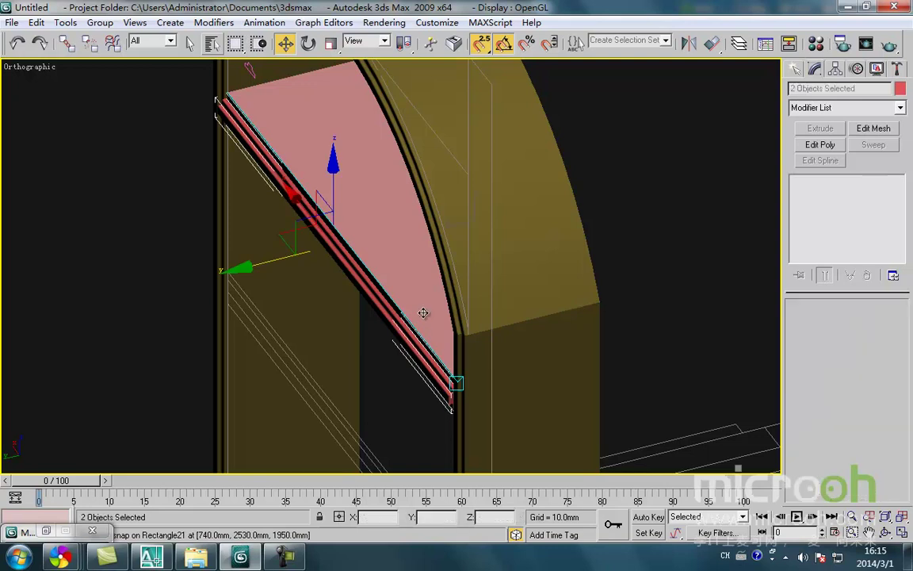
{"action": "key", "text": "alt+q"}
{"action": "key", "text": "t"}
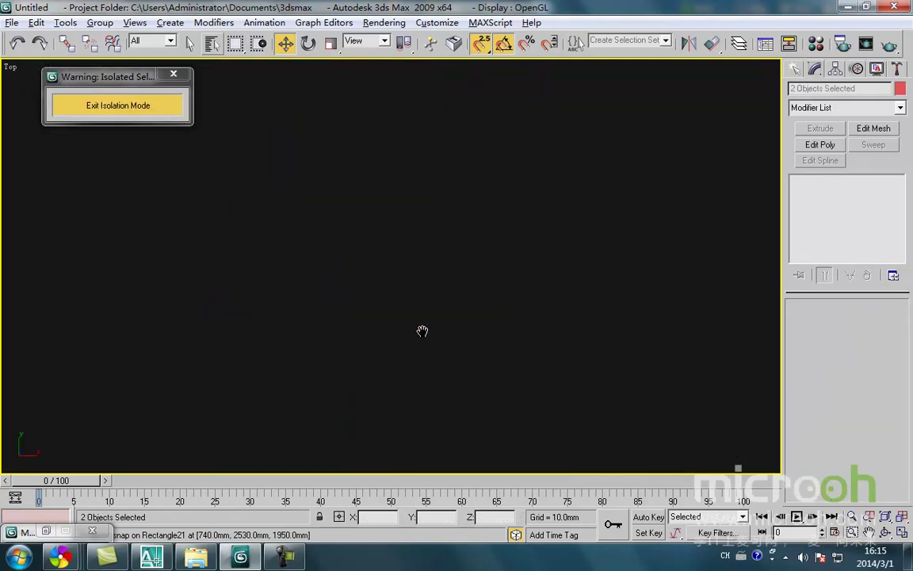
Step: Move the moulding along Y onto the shelf's front edge, to about Y 2549 mm, and check the contact from the left
{"action": "middle_click_drag", "start_coordinate": [392, 258], "coordinate": [297, 310]}
{"action": "middle_click_drag", "start_coordinate": [576, 257], "coordinate": [538, 286]}
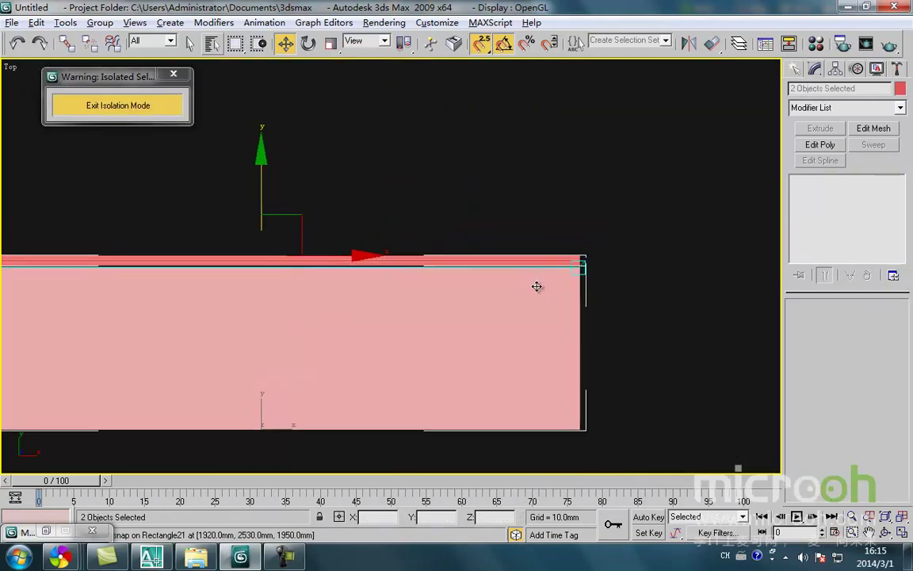
{"action": "key", "text": "F3"}
{"action": "left_click", "coordinate": [611, 260]}
{"action": "left_click", "coordinate": [574, 261]}
{"action": "scroll", "coordinate": [588, 259], "scroll_direction": "up", "scroll_amount": 5}
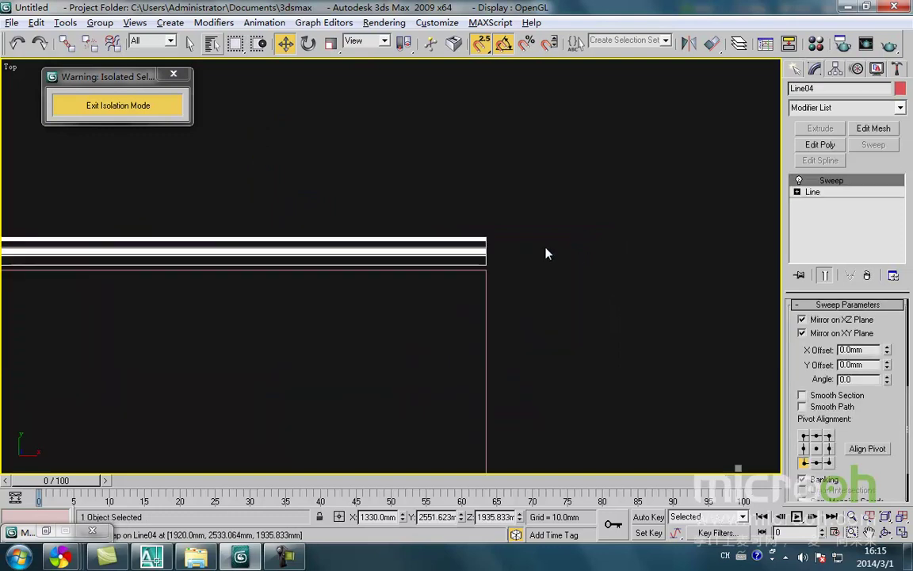
{"action": "middle_click_drag", "start_coordinate": [507, 259], "coordinate": [512, 299]}
{"action": "scroll", "coordinate": [516, 339], "scroll_direction": "down", "scroll_amount": 5}
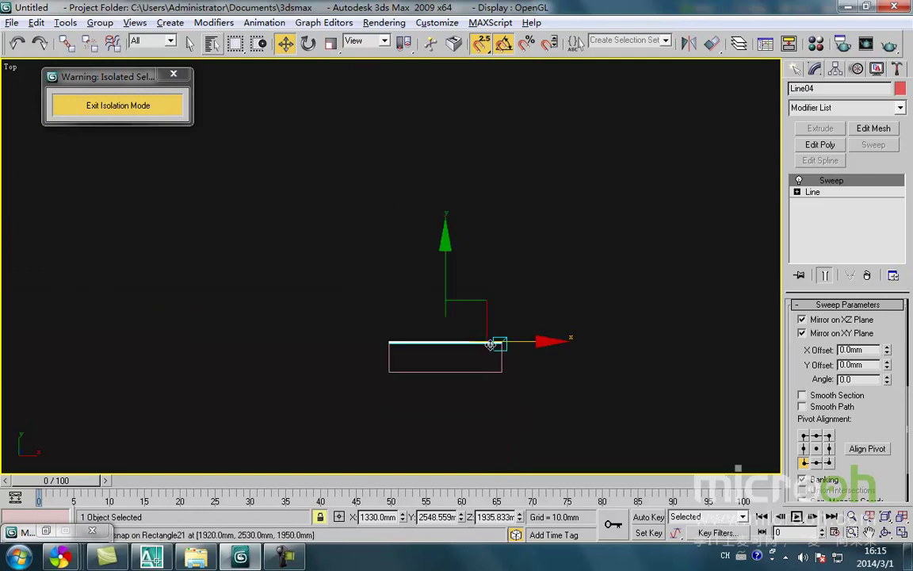
{"action": "key", "text": "l"}
{"action": "scroll", "coordinate": [485, 317], "scroll_direction": "down", "scroll_amount": 5}
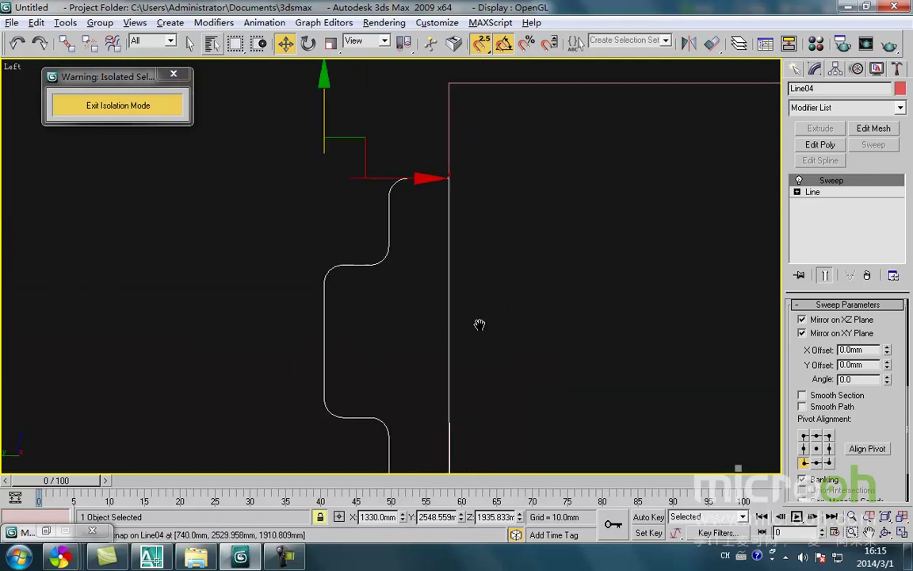
Step: Select the shelf together with its moulding and assign the 木质线条 material to both
{"action": "left_click_drag", "start_coordinate": [508, 407], "coordinate": [439, 253]}
{"action": "mouse_move", "coordinate": [477, 295]}
{"action": "middle_mouse_down"}
{"action": "mouse_move", "coordinate": [433, 326]}
{"action": "mouse_move", "coordinate": [372, 297]}
{"action": "mouse_move", "coordinate": [462, 359]}
{"action": "middle_mouse_up"}
{"action": "key", "text": "F3"}
{"action": "scroll", "coordinate": [450, 323], "scroll_direction": "down", "scroll_amount": 3}
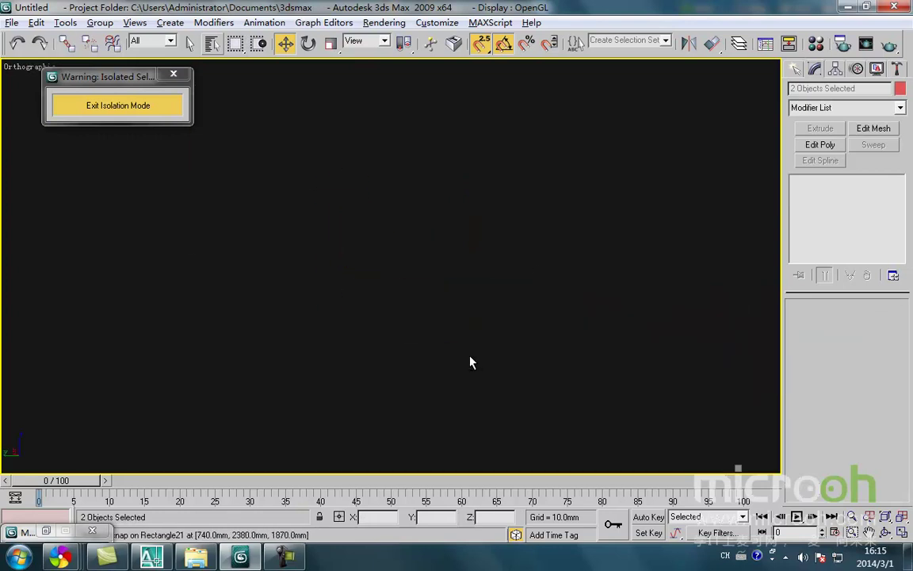
{"action": "key", "text": "t"}
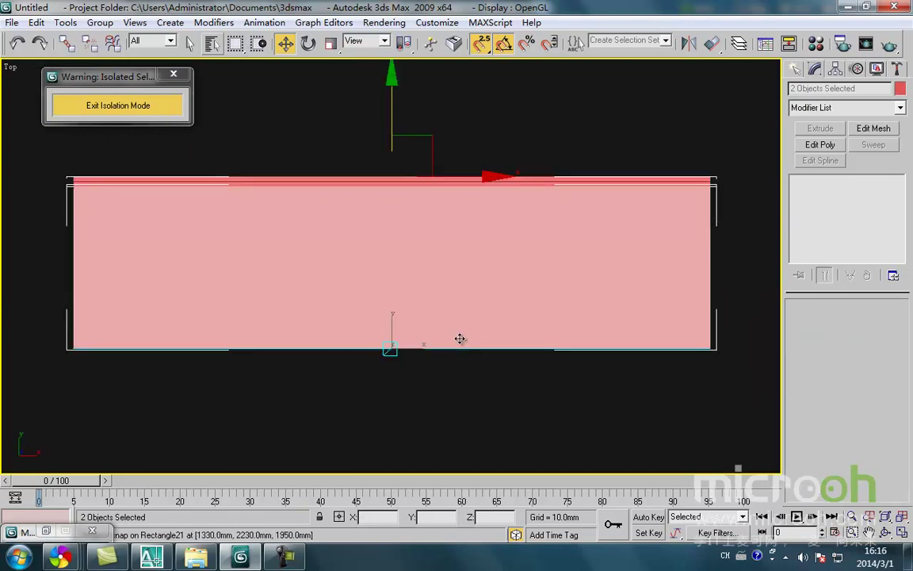
{"action": "key", "text": "n"}
{"action": "key", "text": "n"}
{"action": "key", "text": "m"}
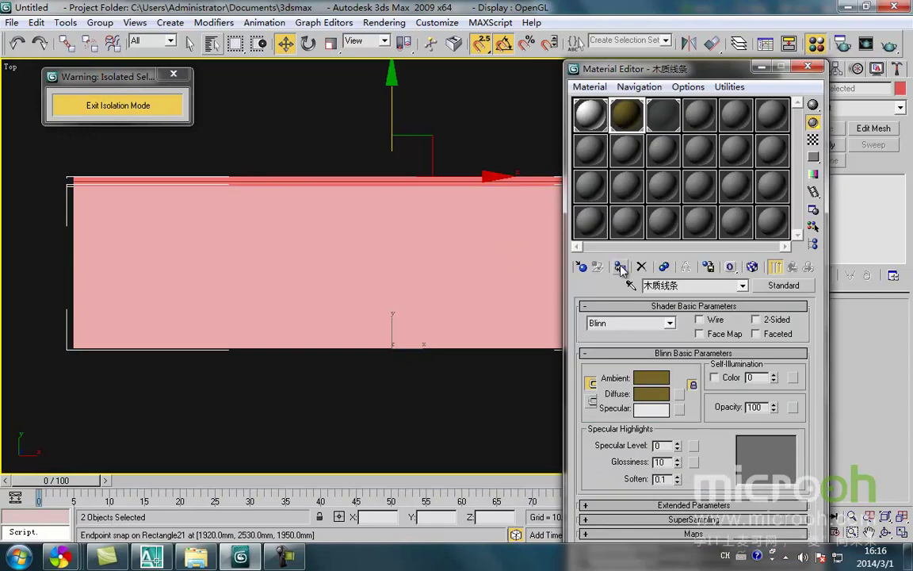
{"action": "left_click", "coordinate": [620, 268]}
{"action": "scroll", "coordinate": [285, 168], "scroll_direction": "down", "scroll_amount": 2}
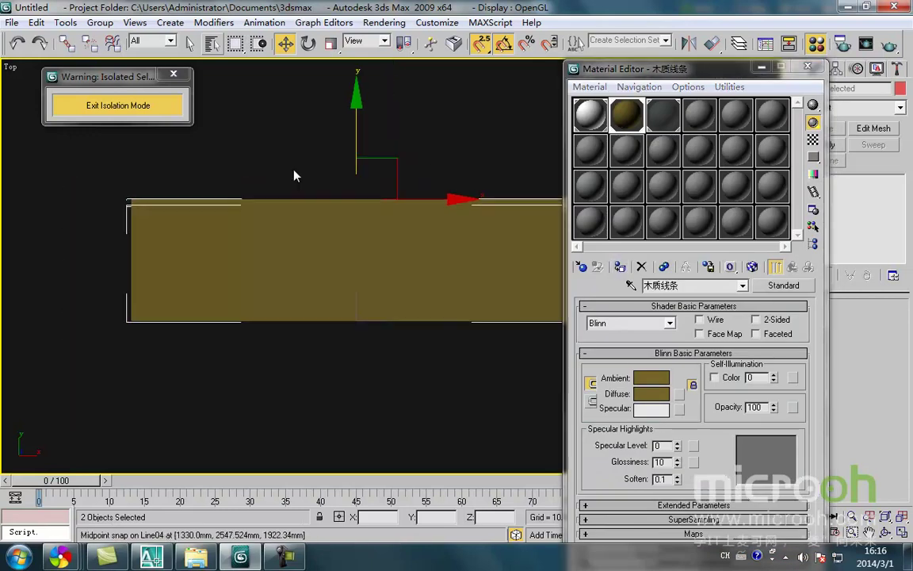
Step: Change the 木质线条 material's ambient colour to dark brown, RGB 95, 72, 54
{"action": "left_click", "coordinate": [650, 378]}
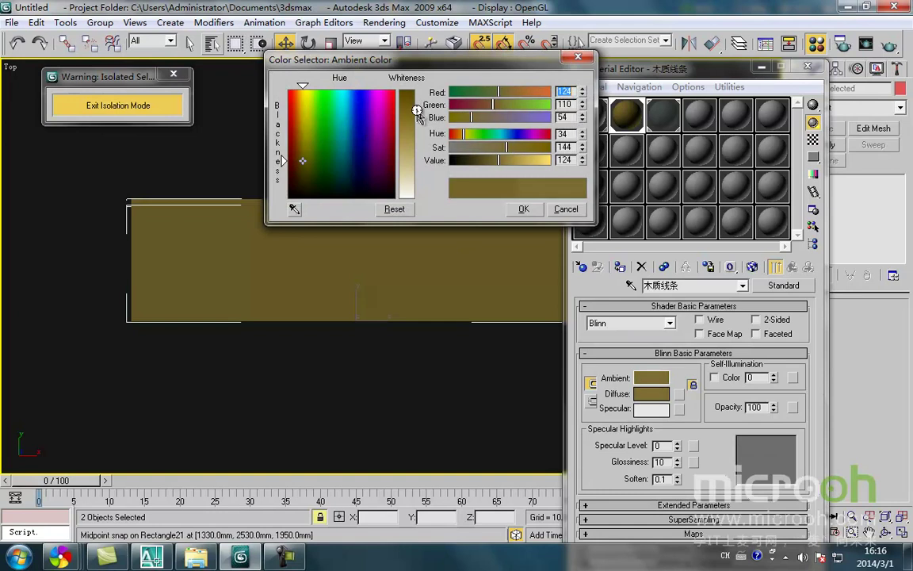
{"action": "left_click_drag", "start_coordinate": [300, 158], "coordinate": [297, 176]}
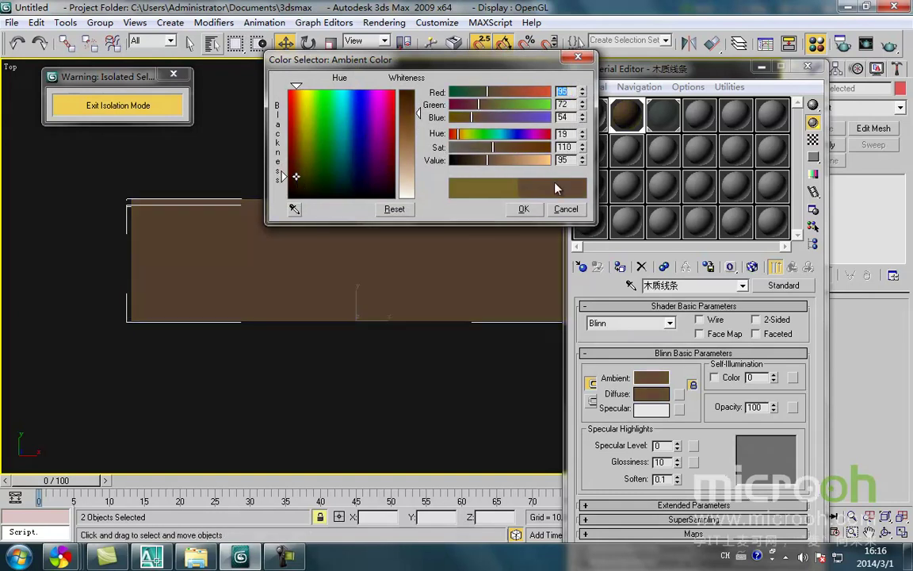
{"action": "left_click", "coordinate": [525, 209]}
{"action": "left_click", "coordinate": [760, 67]}
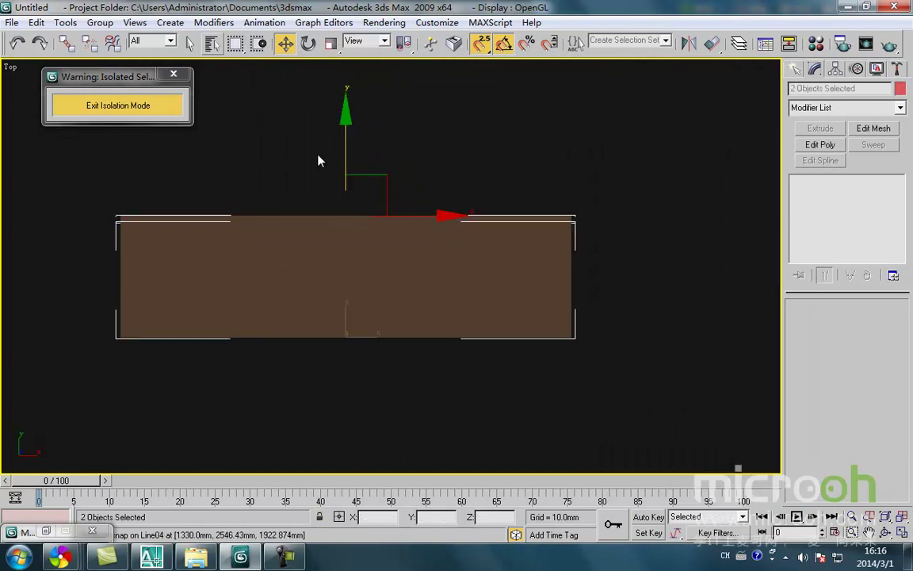
Step: Group the shelf with its front moulding under the default name and leave isolation mode
{"action": "left_click", "coordinate": [96, 22]}
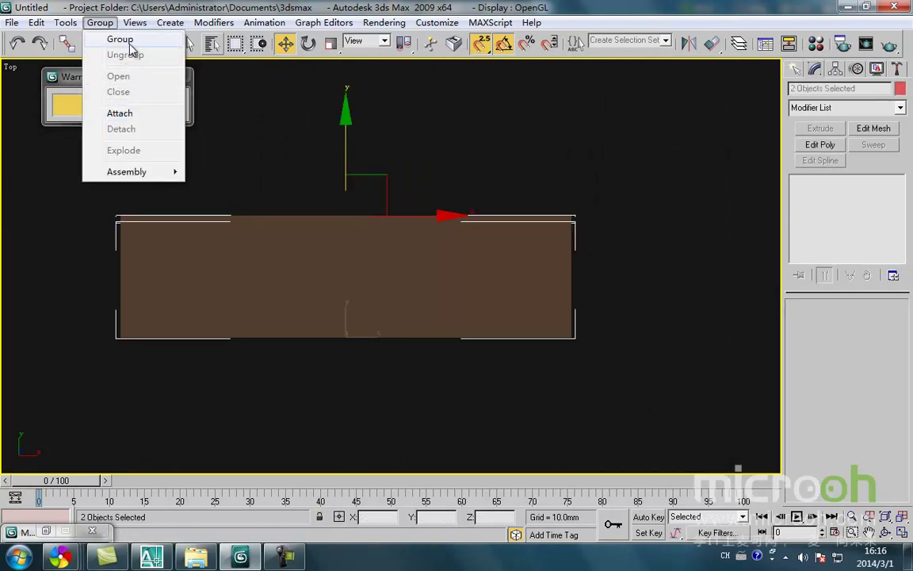
{"action": "left_click", "coordinate": [121, 38]}
{"action": "key", "text": "Return"}
{"action": "left_click", "coordinate": [568, 377]}
{"action": "left_click", "coordinate": [446, 279]}
{"action": "left_click", "coordinate": [163, 112]}
{"action": "scroll", "coordinate": [312, 253], "scroll_direction": "down", "scroll_amount": 2}
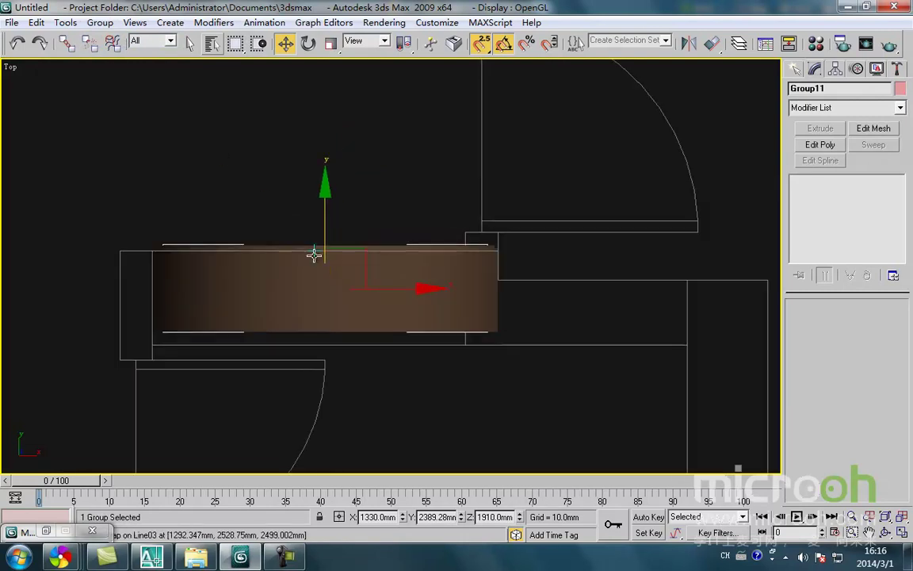
Step: Copy the shelf group straight down inside the arched cabinet in the back view, placing the copy at Z 1460 mm
{"action": "key", "text": "b"}
{"action": "scroll", "coordinate": [309, 255], "scroll_direction": "up", "scroll_amount": 5}
{"action": "scroll", "coordinate": [323, 266], "scroll_direction": "down", "scroll_amount": 3}
{"action": "mouse_move", "coordinate": [319, 307]}
{"action": "middle_mouse_down"}
{"action": "mouse_move", "coordinate": [310, 343]}
{"action": "mouse_move", "coordinate": [330, 306]}
{"action": "middle_mouse_up"}
{"action": "key", "text": "F3"}
{"action": "key", "text": "space"}
{"action": "left_click_drag", "start_coordinate": [213, 253], "coordinate": [214, 370], "text": "shift"}
{"action": "key", "text": "Return"}
{"action": "scroll", "coordinate": [325, 310], "scroll_direction": "down", "scroll_amount": 3}
{"action": "middle_click_drag", "start_coordinate": [325, 310], "coordinate": [330, 238]}
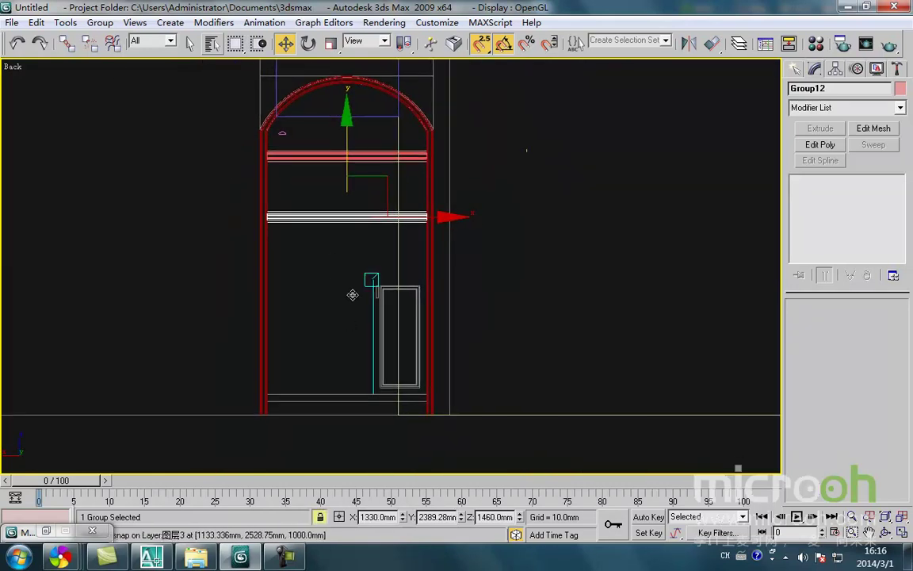
Step: Draw a snapped rectangle over the outer outline of the small cupboard beside the arch's side frame in the back view
{"action": "scroll", "coordinate": [371, 336], "scroll_direction": "up", "scroll_amount": 5}
{"action": "middle_click_drag", "start_coordinate": [412, 310], "coordinate": [367, 219]}
{"action": "left_click", "coordinate": [268, 320]}
{"action": "right_click", "coordinate": [298, 325]}
{"action": "left_click", "coordinate": [271, 250]}
{"action": "scroll", "coordinate": [342, 159], "scroll_direction": "down", "scroll_amount": 2}
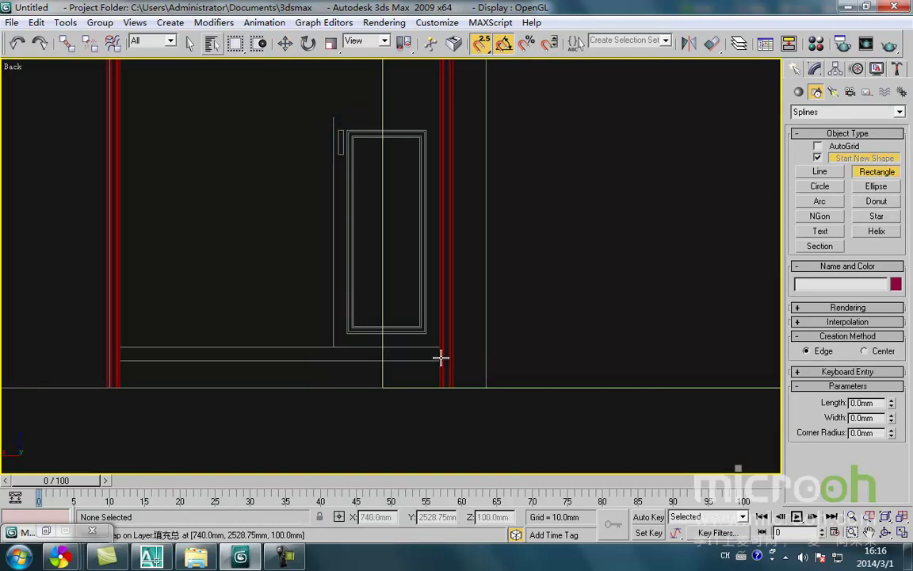
{"action": "left_click_drag", "start_coordinate": [435, 346], "coordinate": [333, 118]}
{"action": "key", "text": "w"}
{"action": "left_click", "coordinate": [288, 175]}
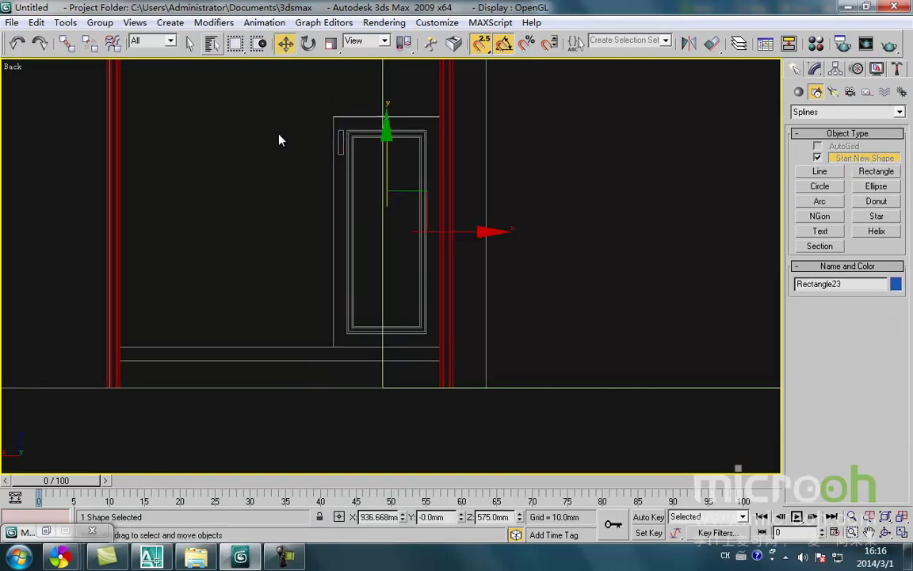
{"action": "left_click", "coordinate": [349, 136]}
Step: Extrude the cupboard outline 300 mm to form its body
{"action": "scroll", "coordinate": [322, 228], "scroll_direction": "down", "scroll_amount": 3}
{"action": "key", "text": "t"}
{"action": "scroll", "coordinate": [329, 253], "scroll_direction": "down", "scroll_amount": 2}
{"action": "scroll", "coordinate": [329, 253], "scroll_direction": "down", "scroll_amount": 2}
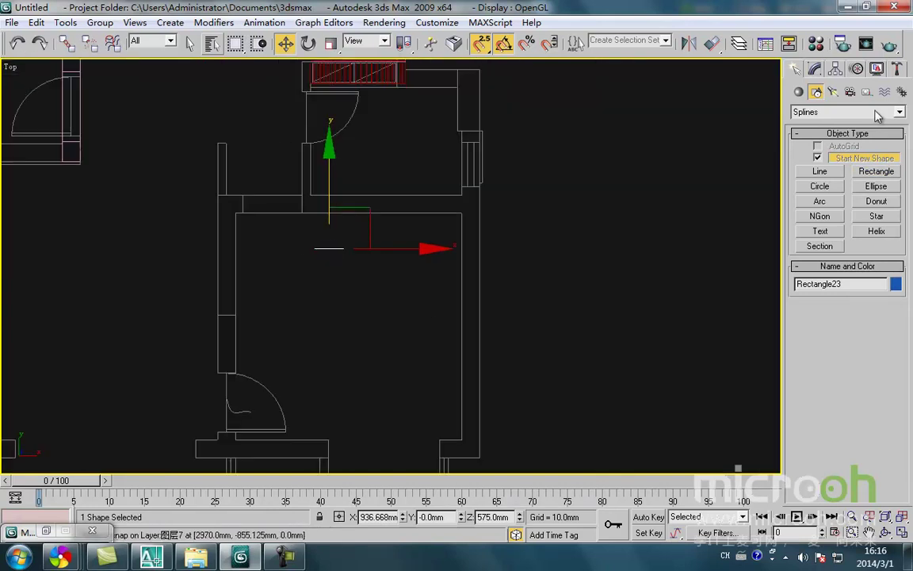
{"action": "left_click", "coordinate": [816, 70]}
{"action": "left_click", "coordinate": [821, 128]}
Step: Move the extruded cupboard body in the top view into the arched cabinet's depth, to Y 2230 mm
{"action": "middle_click_drag", "start_coordinate": [349, 264], "coordinate": [362, 380]}
{"action": "left_click_drag", "start_coordinate": [343, 291], "coordinate": [331, 141]}
{"action": "scroll", "coordinate": [334, 182], "scroll_direction": "up", "scroll_amount": 6}
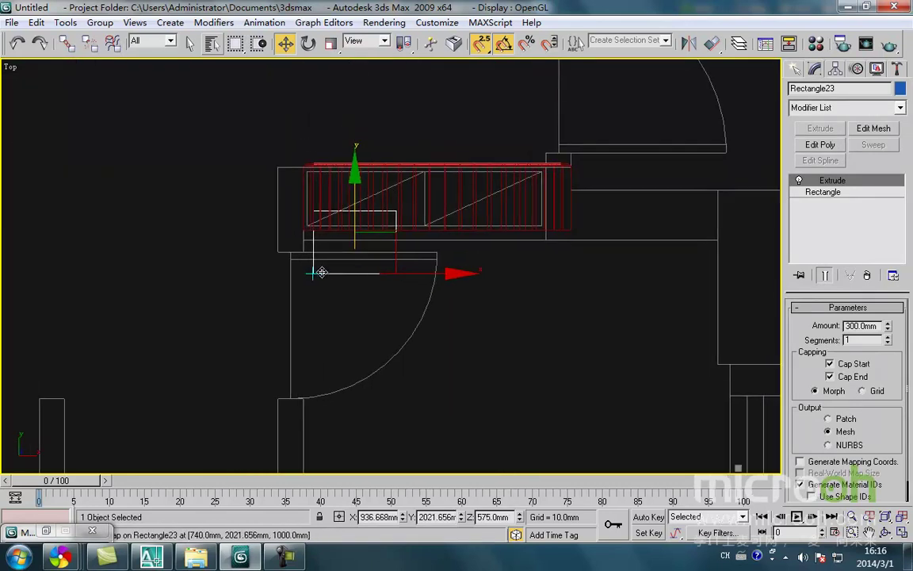
{"action": "left_click_drag", "start_coordinate": [313, 279], "coordinate": [298, 233]}
{"action": "scroll", "coordinate": [307, 231], "scroll_direction": "down", "scroll_amount": 3}
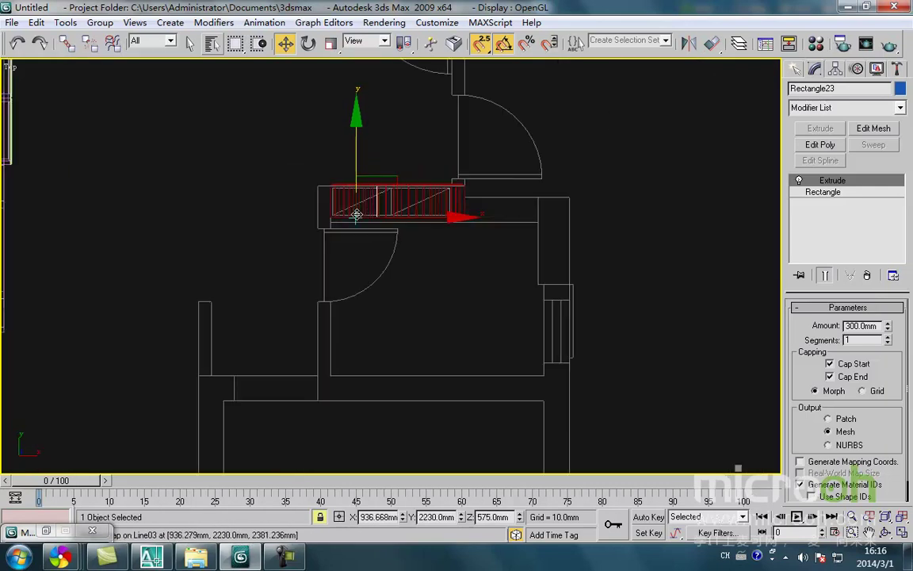
{"action": "key", "text": "k"}
{"action": "scroll", "coordinate": [350, 239], "scroll_direction": "up", "scroll_amount": 6}
{"action": "middle_click_drag", "start_coordinate": [384, 256], "coordinate": [365, 337]}
{"action": "key", "text": "space"}
{"action": "left_click", "coordinate": [585, 299]}
{"action": "scroll", "coordinate": [373, 215], "scroll_direction": "up", "scroll_amount": 4}
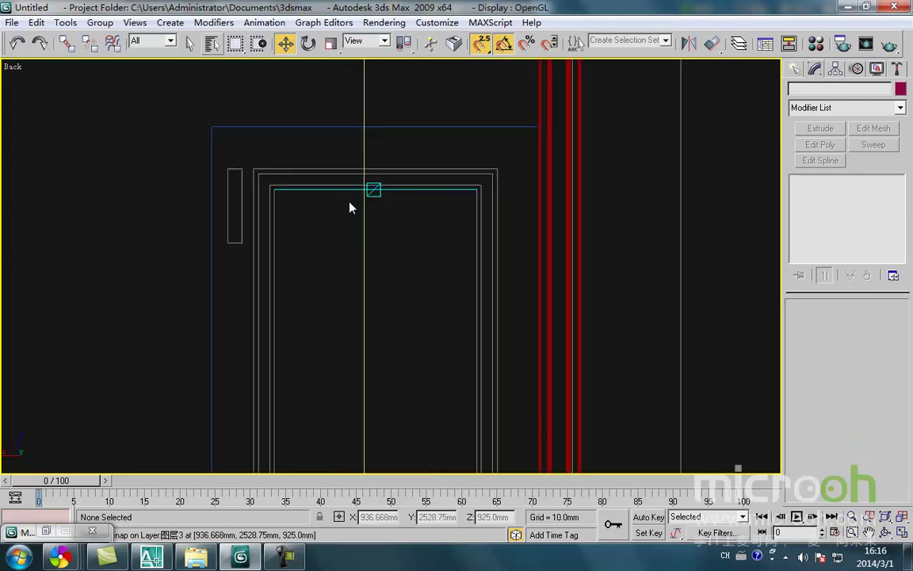
{"action": "middle_click_drag", "start_coordinate": [374, 215], "coordinate": [358, 277]}
{"action": "right_click", "coordinate": [326, 270]}
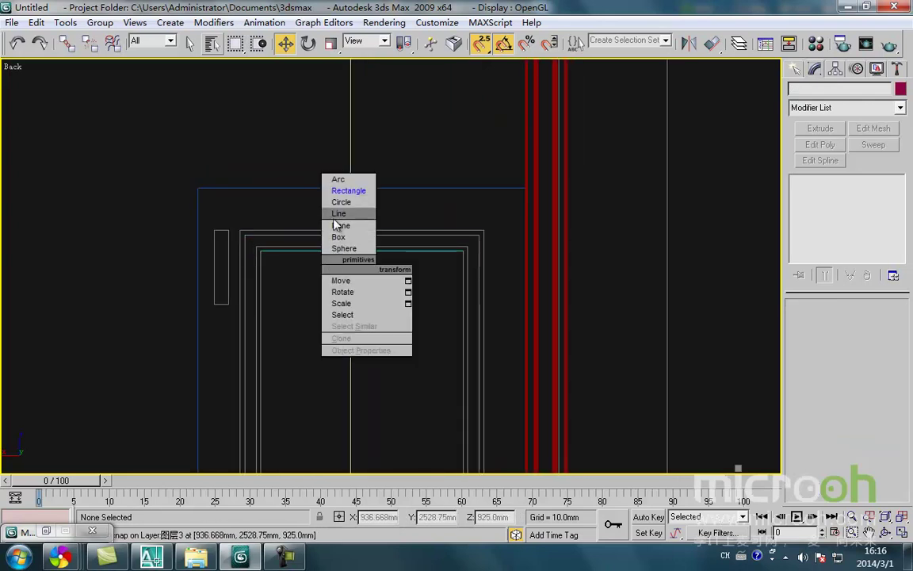
{"action": "left_click", "coordinate": [341, 203]}
{"action": "scroll", "coordinate": [369, 251], "scroll_direction": "up", "scroll_amount": 2}
{"action": "left_click_drag", "start_coordinate": [380, 251], "coordinate": [379, 209]}
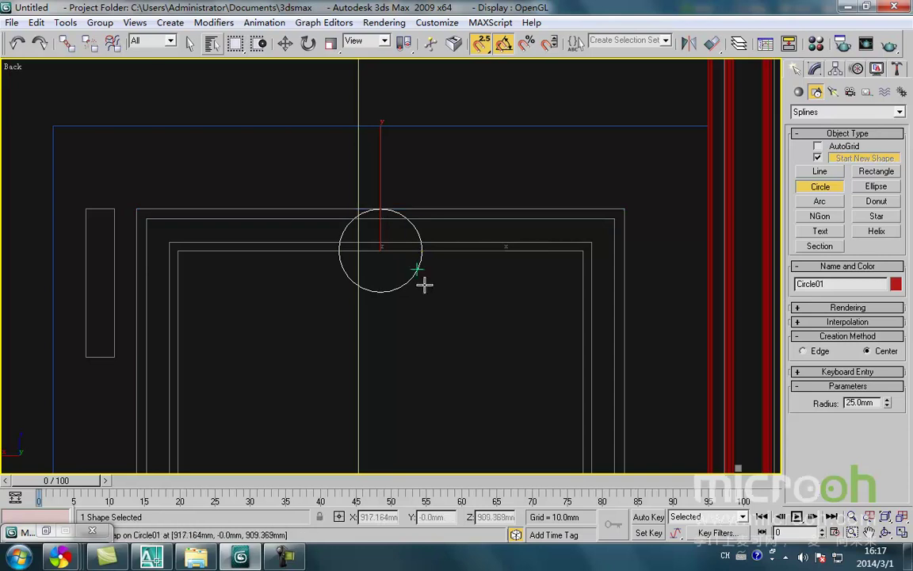
{"action": "key", "text": "Delete"}
{"action": "right_click", "coordinate": [410, 312]}
Step: Draw a 750 x 293.336 mm rectangle snapped to the outermost outline of the cupboard's door panel
{"action": "middle_click_drag", "start_coordinate": [402, 276], "coordinate": [435, 251]}
{"action": "scroll", "coordinate": [432, 256], "scroll_direction": "down", "scroll_amount": 2}
{"action": "mouse_move", "coordinate": [356, 249]}
{"action": "middle_mouse_down"}
{"action": "mouse_move", "coordinate": [346, 268]}
{"action": "mouse_move", "coordinate": [318, 283]}
{"action": "mouse_move", "coordinate": [308, 214]}
{"action": "middle_mouse_up"}
{"action": "scroll", "coordinate": [309, 216], "scroll_direction": "down", "scroll_amount": 3}
{"action": "middle_click_drag", "start_coordinate": [323, 251], "coordinate": [310, 166]}
{"action": "mouse_move", "coordinate": [304, 208]}
{"action": "middle_mouse_down"}
{"action": "mouse_move", "coordinate": [297, 226]}
{"action": "mouse_move", "coordinate": [296, 212]}
{"action": "middle_mouse_up"}
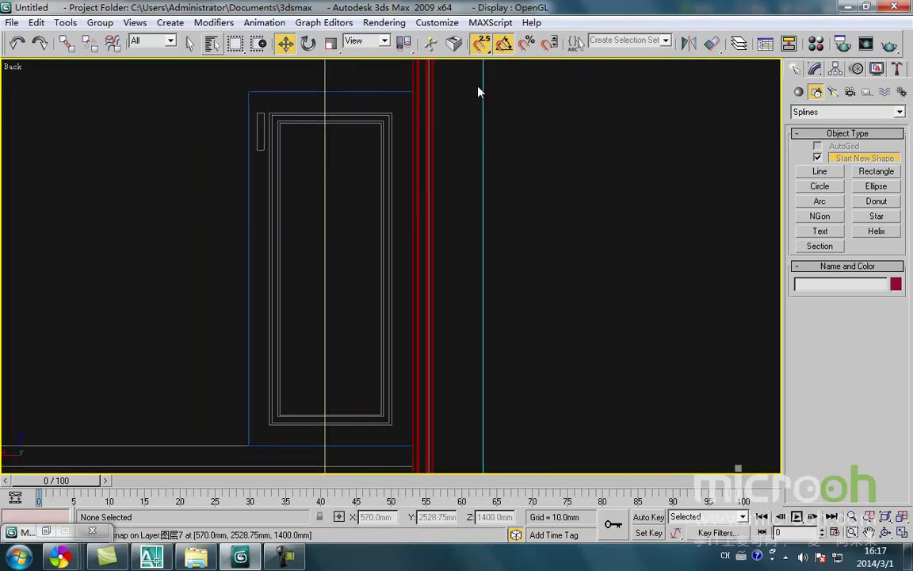
{"action": "left_click", "coordinate": [876, 172]}
{"action": "middle_click_drag", "start_coordinate": [326, 149], "coordinate": [310, 140]}
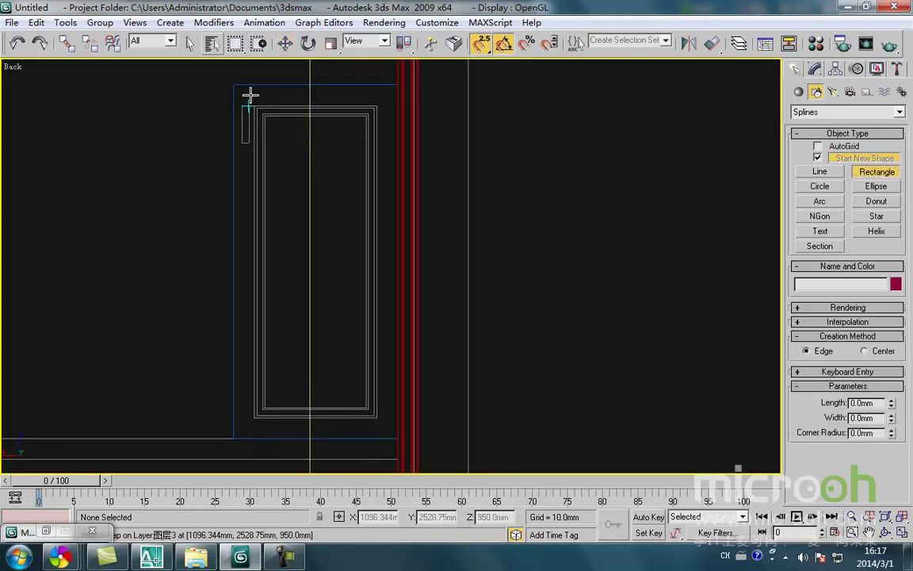
{"action": "left_click_drag", "start_coordinate": [254, 103], "coordinate": [381, 419]}
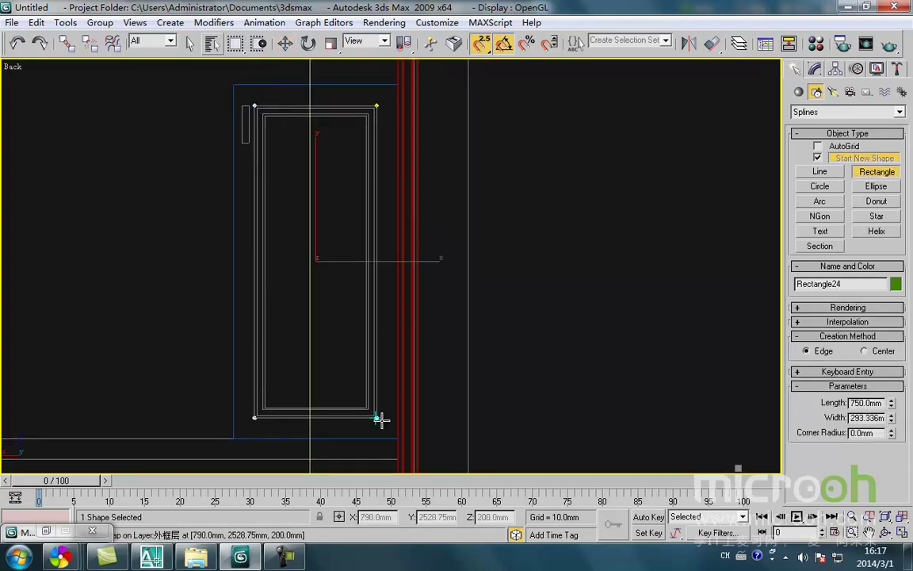
Step: Turn off Start New Shape and add a second rectangle along the door panel's inner outline to the same shape
{"action": "scroll", "coordinate": [378, 128], "scroll_direction": "up", "scroll_amount": 3}
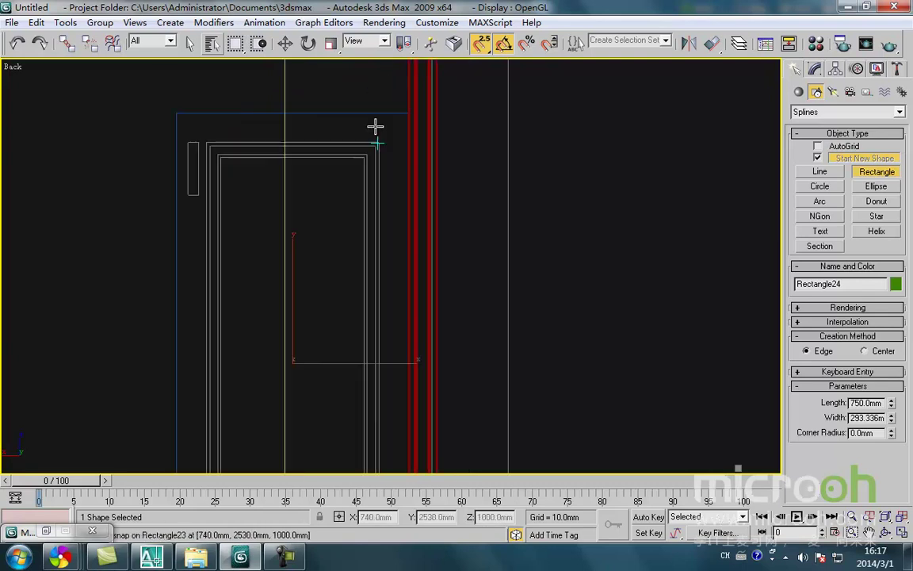
{"action": "scroll", "coordinate": [367, 158], "scroll_direction": "up", "scroll_amount": 2}
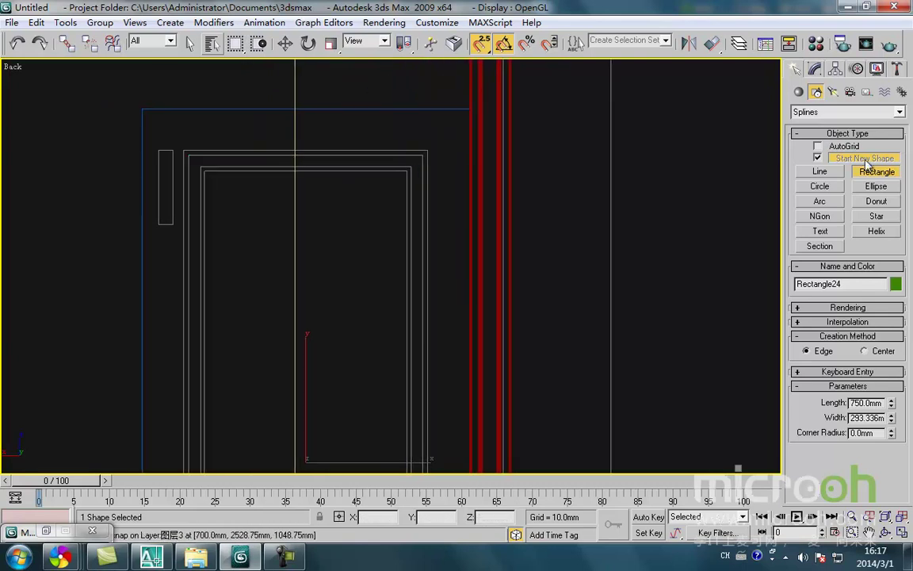
{"action": "left_click", "coordinate": [818, 159]}
{"action": "scroll", "coordinate": [266, 238], "scroll_direction": "down", "scroll_amount": 3}
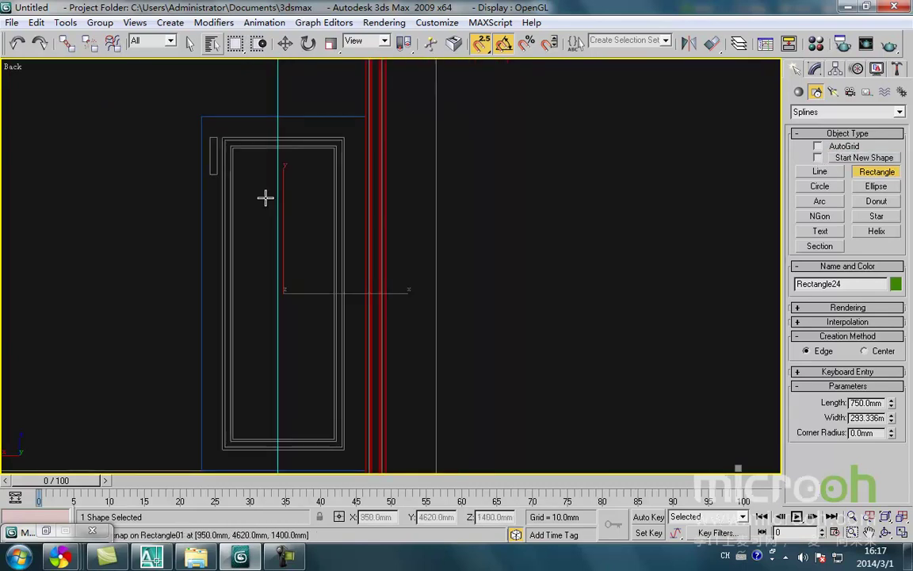
{"action": "left_click_drag", "start_coordinate": [247, 144], "coordinate": [325, 424]}
{"action": "right_click", "coordinate": [476, 363]}
{"action": "left_click", "coordinate": [497, 387]}
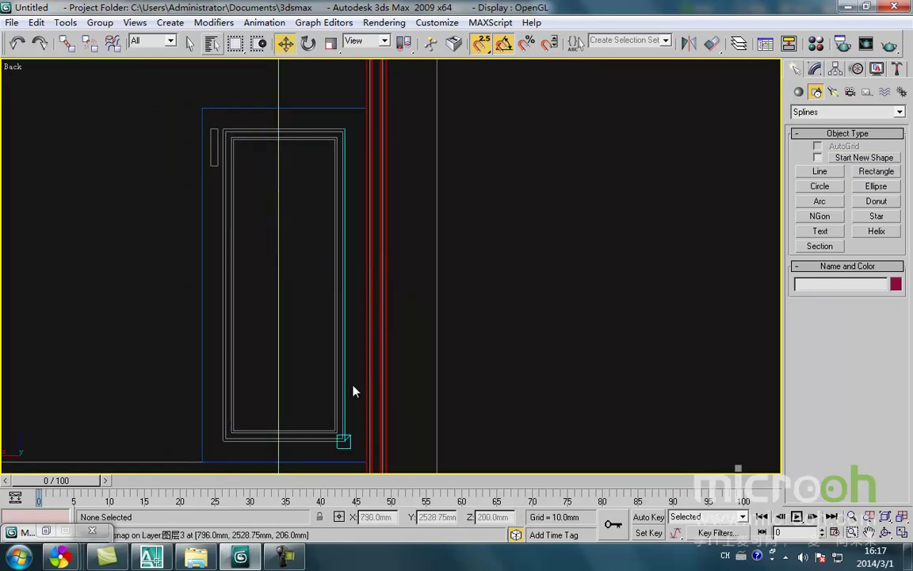
Step: Extrude the double-rectangle door frame shape 10 mm
{"action": "left_click_drag", "start_coordinate": [314, 372], "coordinate": [312, 371]}
{"action": "left_click", "coordinate": [815, 69]}
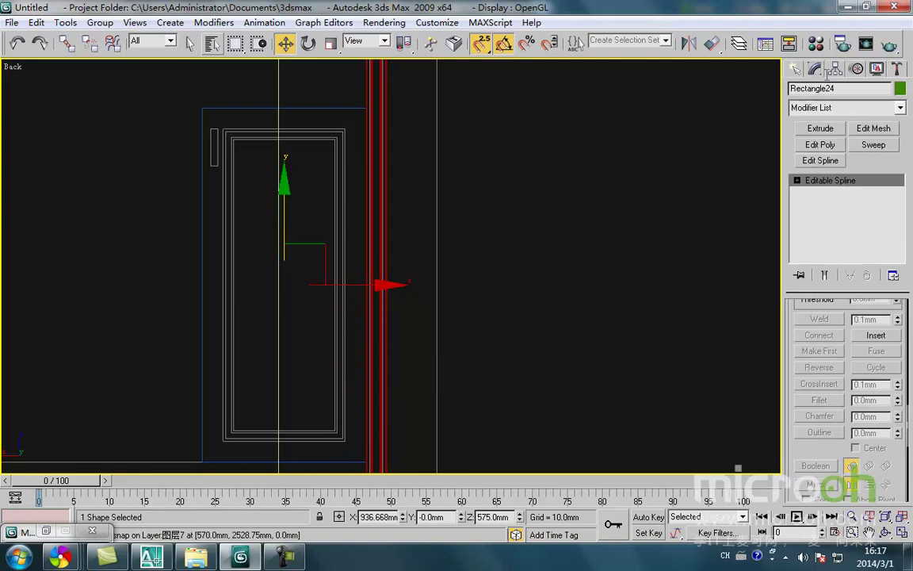
{"action": "left_click", "coordinate": [828, 131]}
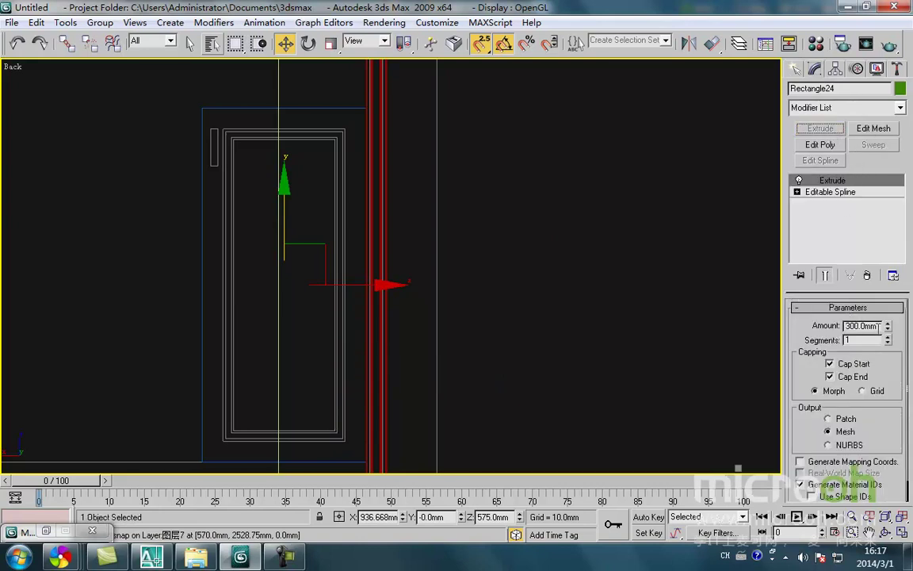
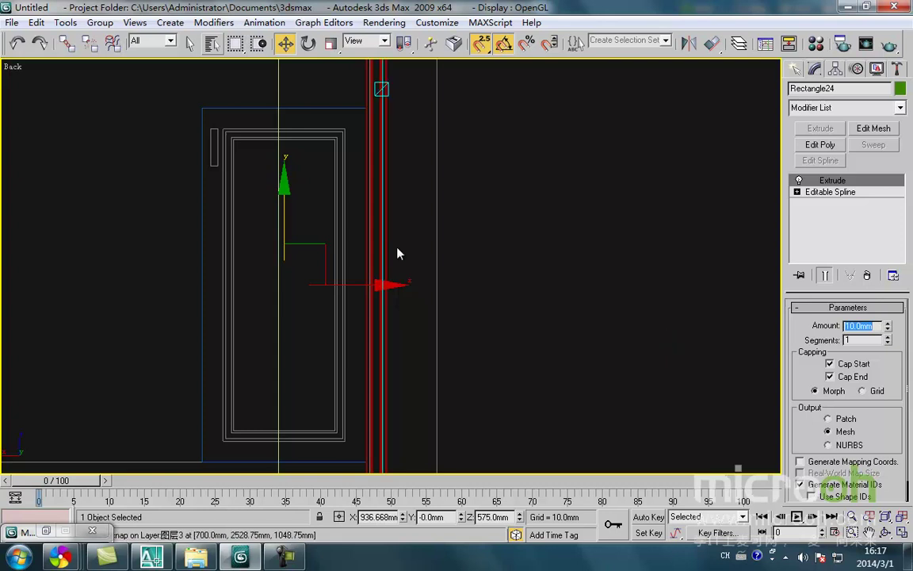
Step: Move the door frame along Y in the top view to the cupboard body's front face and check it in 3D
{"action": "key", "text": "t"}
{"action": "key", "text": "z"}
{"action": "scroll", "coordinate": [354, 246], "scroll_direction": "down", "scroll_amount": 5}
{"action": "scroll", "coordinate": [354, 245], "scroll_direction": "down", "scroll_amount": 3}
{"action": "middle_click_drag", "start_coordinate": [353, 238], "coordinate": [350, 343]}
{"action": "left_click_drag", "start_coordinate": [351, 277], "coordinate": [336, 151]}
{"action": "scroll", "coordinate": [344, 218], "scroll_direction": "up", "scroll_amount": 5}
{"action": "scroll", "coordinate": [343, 238], "scroll_direction": "up", "scroll_amount": 2}
{"action": "middle_click_drag", "start_coordinate": [340, 254], "coordinate": [361, 275], "text": "alt"}
{"action": "left_click_drag", "start_coordinate": [279, 313], "coordinate": [337, 251]}
{"action": "scroll", "coordinate": [351, 247], "scroll_direction": "up", "scroll_amount": 4}
{"action": "middle_click_drag", "start_coordinate": [337, 267], "coordinate": [388, 320]}
{"action": "scroll", "coordinate": [319, 311], "scroll_direction": "down", "scroll_amount": 4}
{"action": "scroll", "coordinate": [388, 320], "scroll_direction": "up", "scroll_amount": 5}
Step: Examine in wireframe how the door frame sits against the cupboard body's front face
{"action": "key", "text": "space"}
{"action": "left_click", "coordinate": [307, 403]}
{"action": "left_click", "coordinate": [210, 228]}
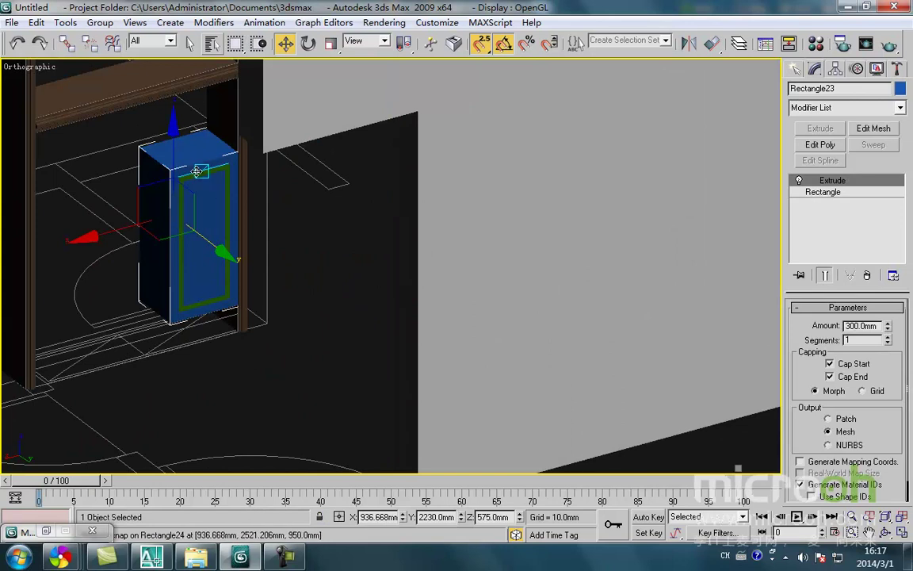
{"action": "key", "text": "F3"}
{"action": "scroll", "coordinate": [190, 204], "scroll_direction": "up", "scroll_amount": 6}
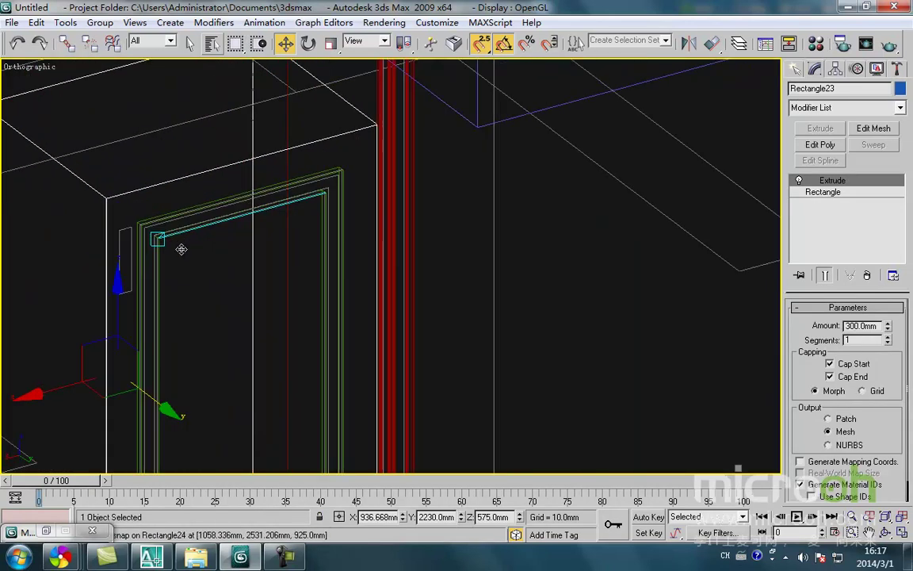
{"action": "scroll", "coordinate": [189, 258], "scroll_direction": "down", "scroll_amount": 3}
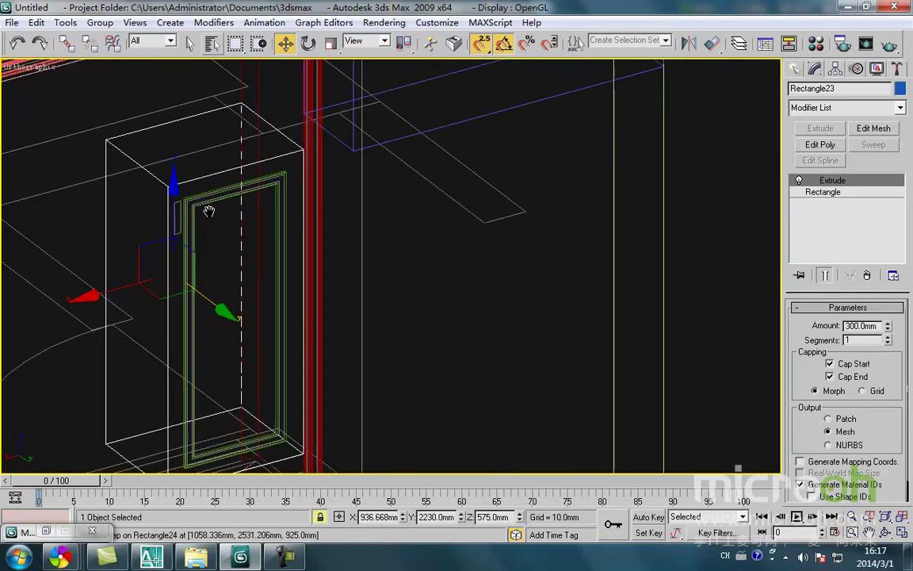
{"action": "key", "text": "k"}
{"action": "key", "text": "z"}
{"action": "middle_click_drag", "start_coordinate": [314, 277], "coordinate": [304, 336]}
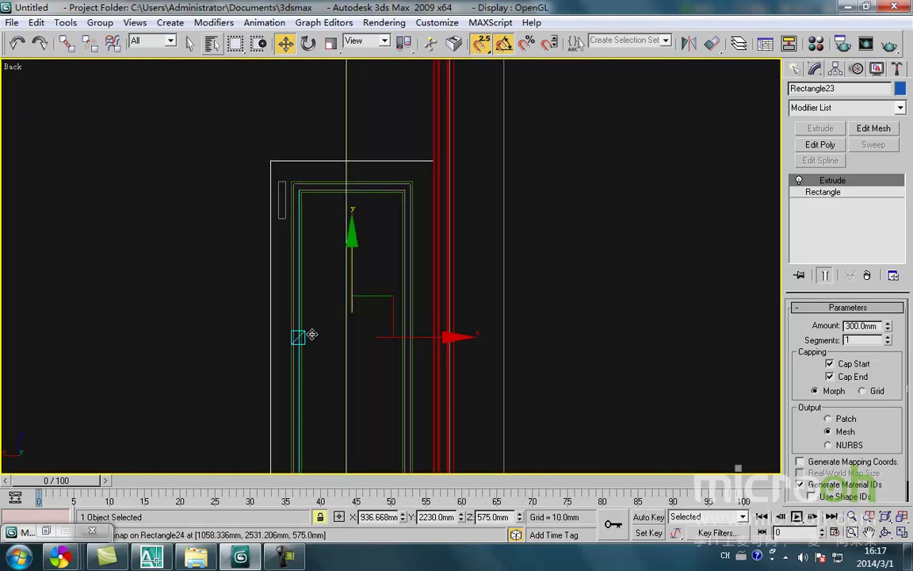
Step: Isolate the door frame together with the cupboard body and show them in the top view
{"action": "left_click", "coordinate": [546, 277]}
{"action": "left_click_drag", "start_coordinate": [316, 212], "coordinate": [281, 160]}
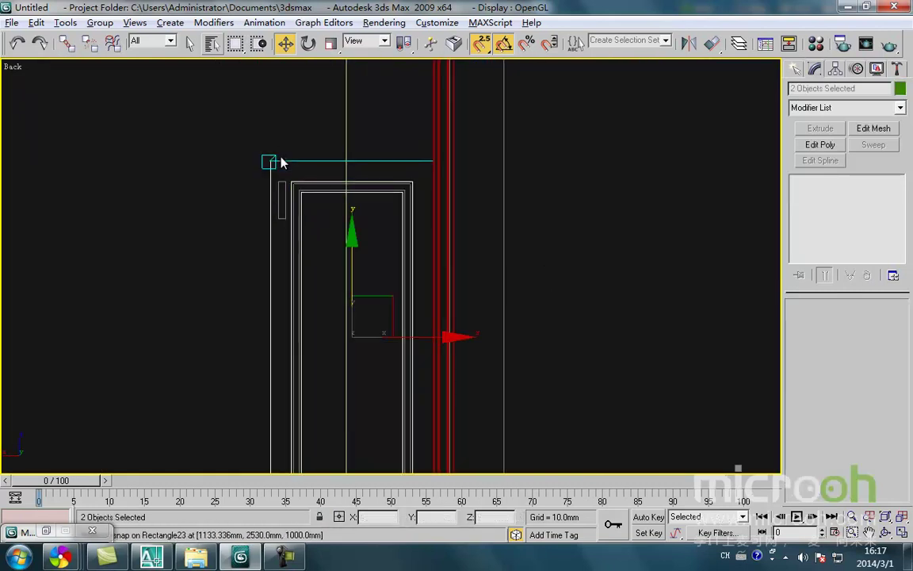
{"action": "key", "text": "alt+q"}
{"action": "scroll", "coordinate": [320, 267], "scroll_direction": "down", "scroll_amount": 1}
{"action": "key", "text": "t"}
{"action": "mouse_move", "coordinate": [340, 205]}
{"action": "middle_mouse_down"}
{"action": "mouse_move", "coordinate": [339, 282]}
{"action": "mouse_move", "coordinate": [361, 292]}
{"action": "middle_mouse_up"}
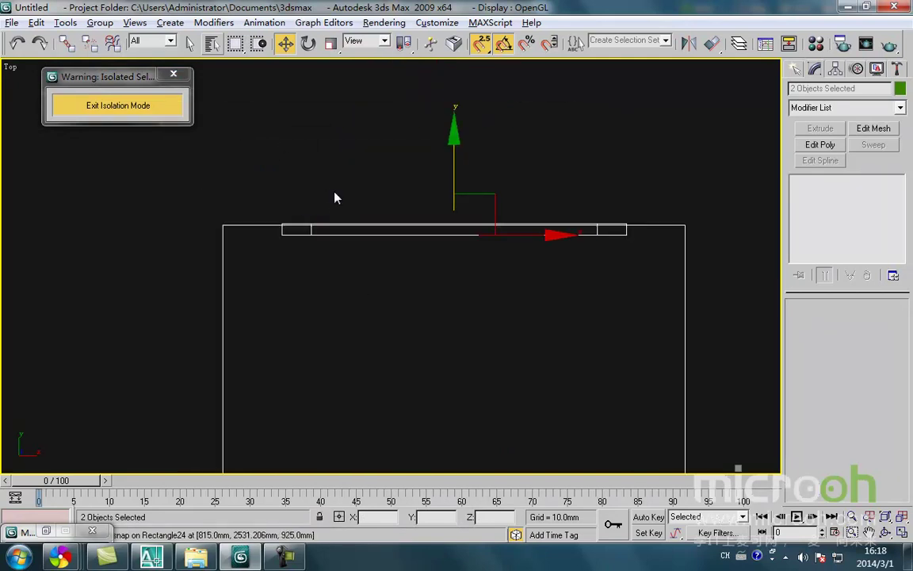
Step: Move the door frame along Y so its back snaps onto the cupboard body's front face, and exit isolation
{"action": "left_click", "coordinate": [321, 212]}
{"action": "left_click", "coordinate": [284, 233]}
{"action": "left_click_drag", "start_coordinate": [451, 180], "coordinate": [323, 249]}
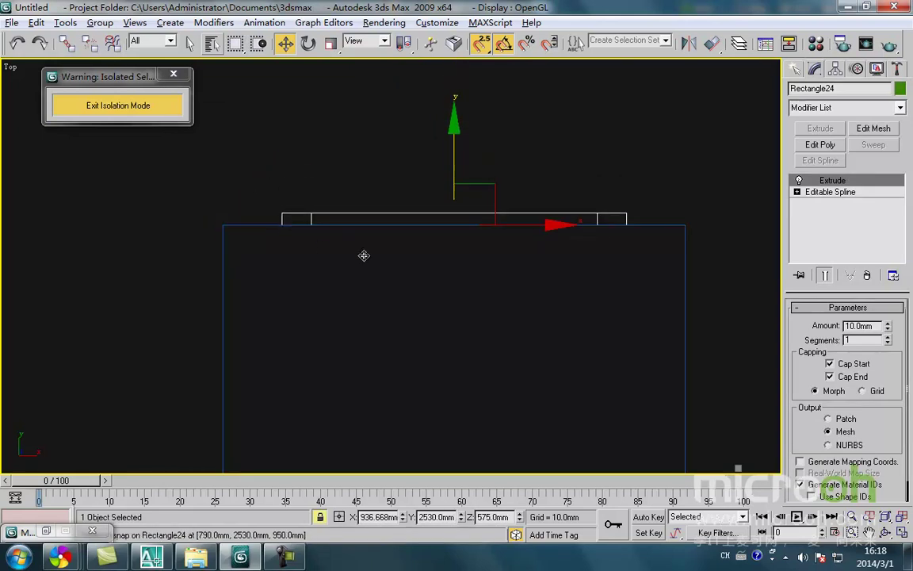
{"action": "key", "text": "k"}
{"action": "left_click", "coordinate": [172, 111]}
Step: Add an Edit Poly modifier to the door frame and select its front polygon at polygon level
{"action": "scroll", "coordinate": [332, 245], "scroll_direction": "up", "scroll_amount": 6}
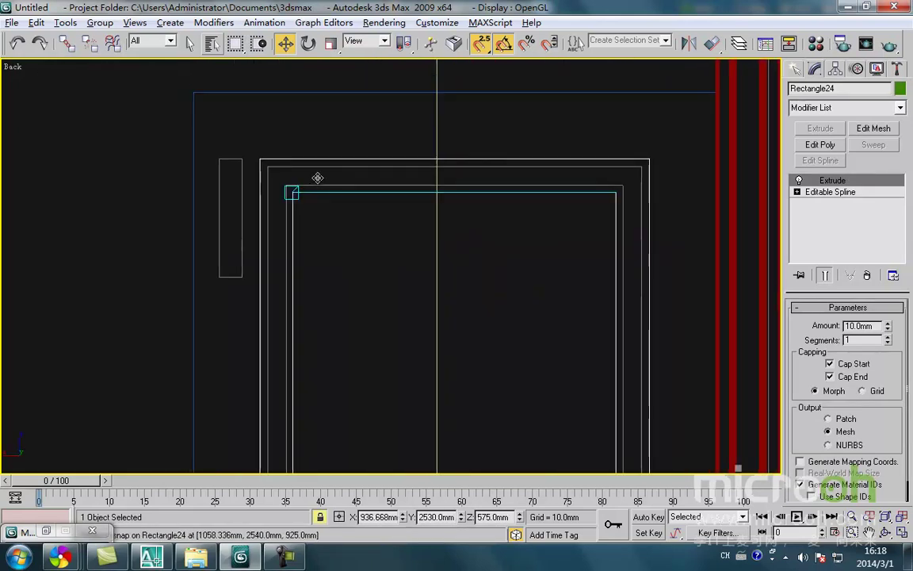
{"action": "key", "text": "F12"}
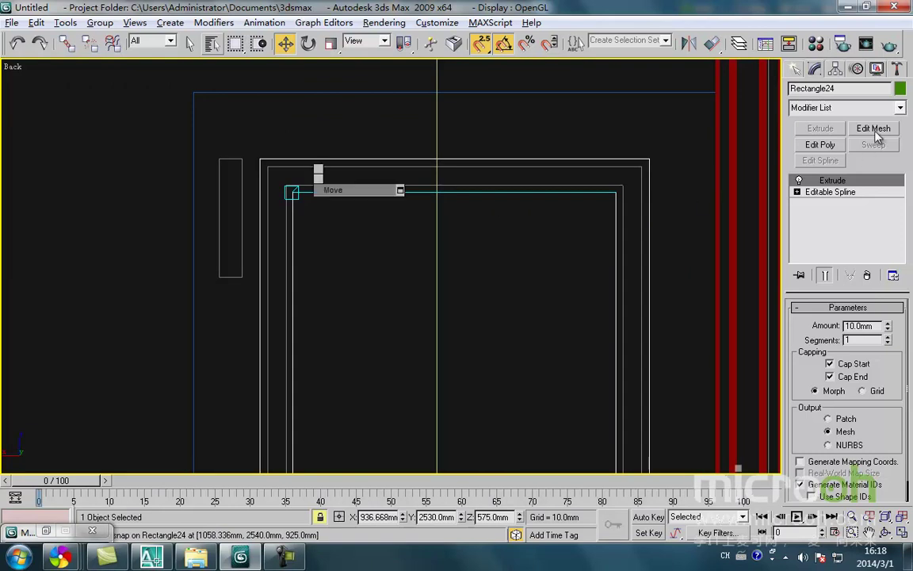
{"action": "left_click", "coordinate": [827, 149]}
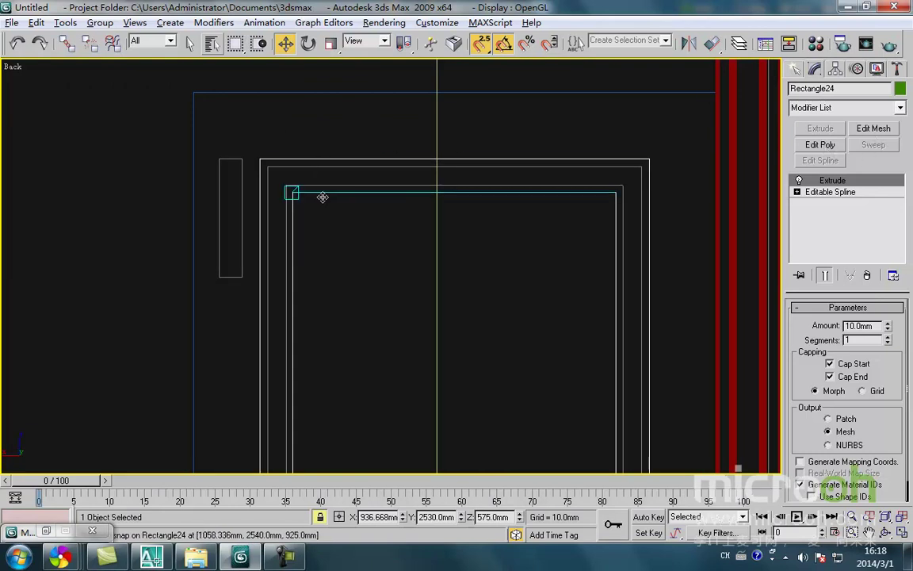
{"action": "left_click", "coordinate": [827, 145]}
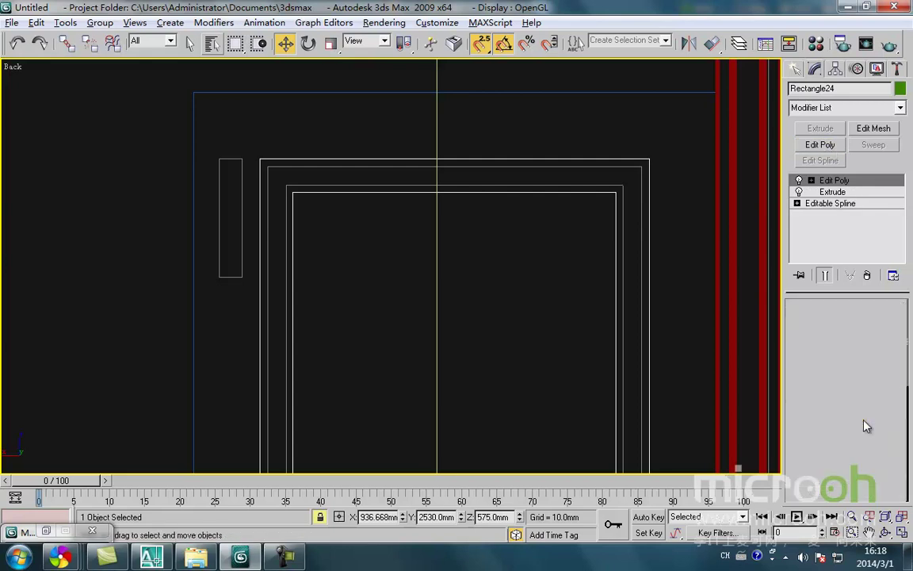
{"action": "left_click", "coordinate": [862, 420]}
{"action": "middle_click_drag", "start_coordinate": [324, 179], "coordinate": [297, 196]}
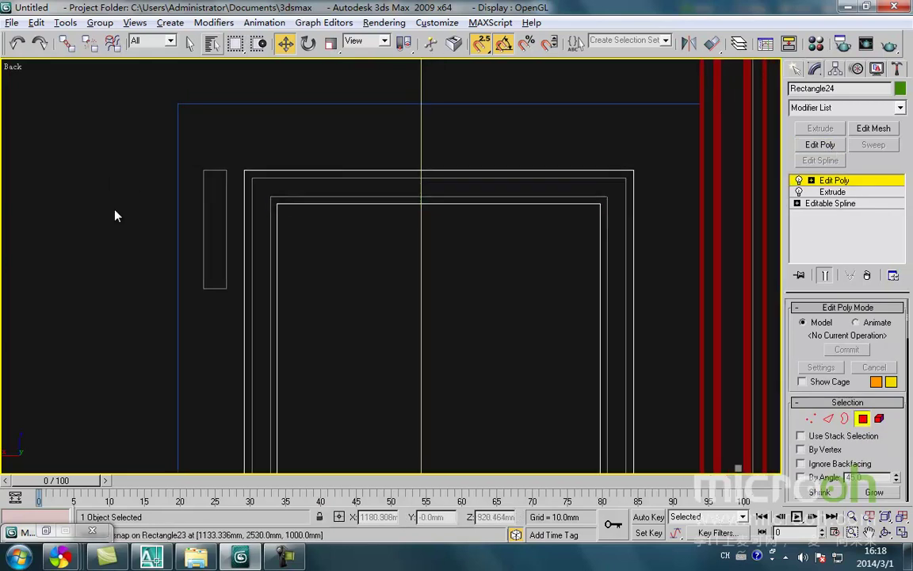
{"action": "left_click", "coordinate": [300, 191]}
Step: Try a 10 mm group inset on the door frame's front polygon and undo it
{"action": "scroll", "coordinate": [347, 234], "scroll_direction": "down", "scroll_amount": 5}
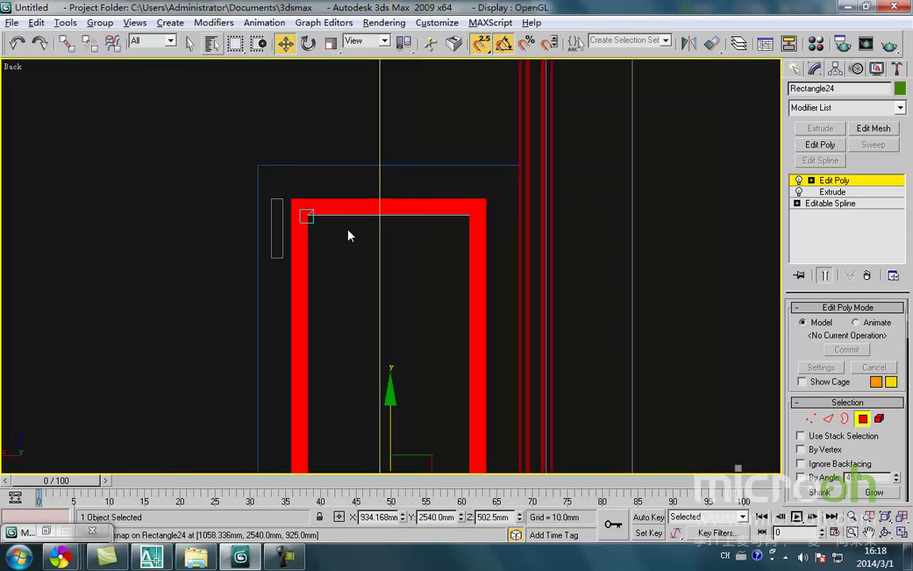
{"action": "middle_click_drag", "start_coordinate": [373, 260], "coordinate": [435, 270], "text": "alt"}
{"action": "scroll", "coordinate": [438, 266], "scroll_direction": "up", "scroll_amount": 5}
{"action": "middle_click_drag", "start_coordinate": [563, 304], "coordinate": [277, 207]}
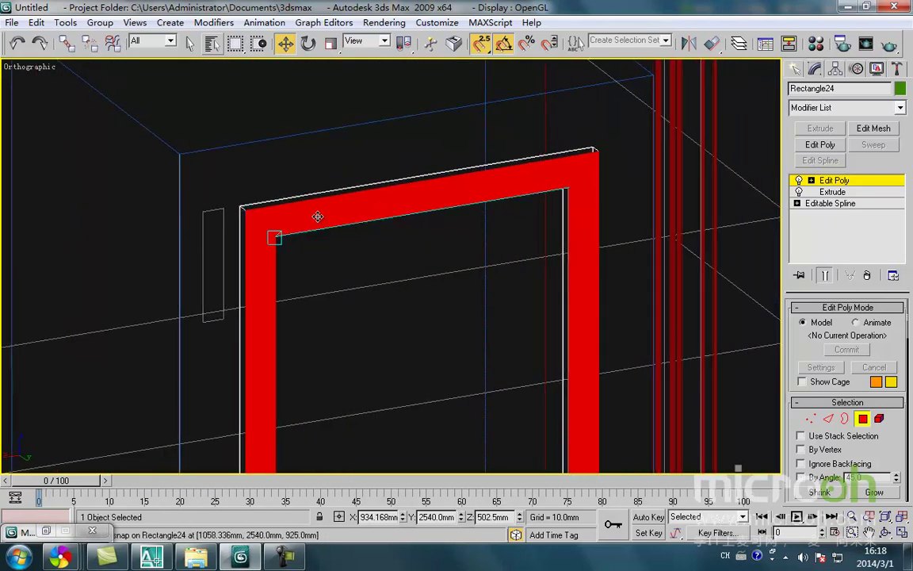
{"action": "right_click", "coordinate": [315, 214]}
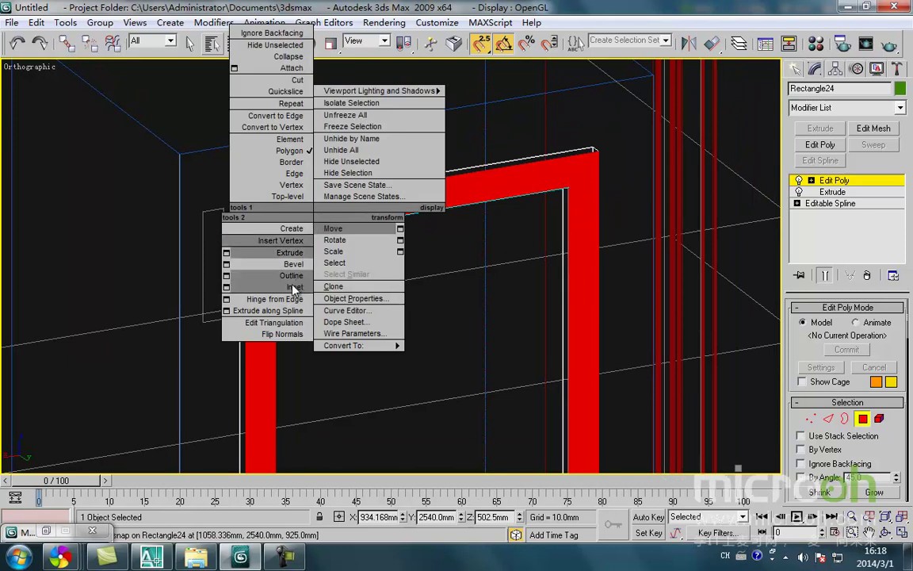
{"action": "left_click", "coordinate": [227, 287]}
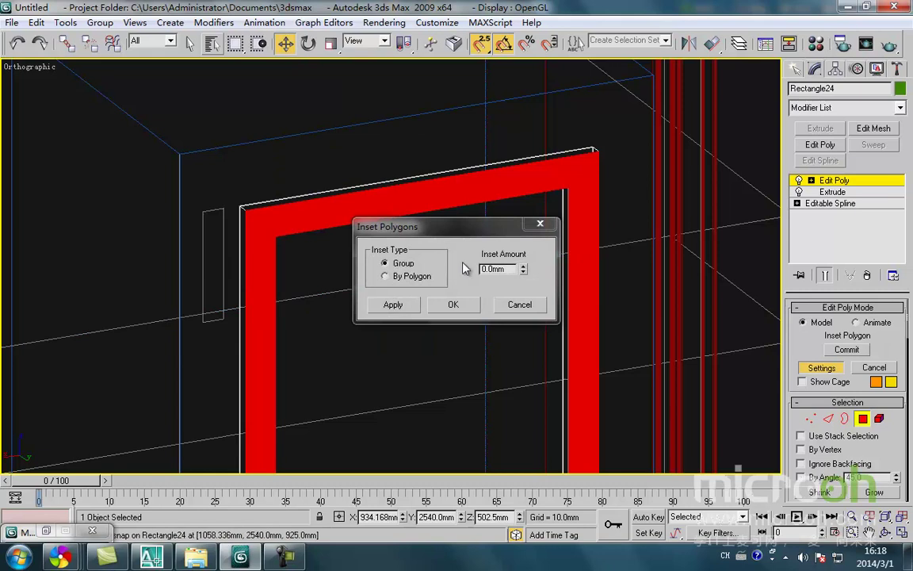
{"action": "type", "text": "10"}
{"action": "key", "text": "Return"}
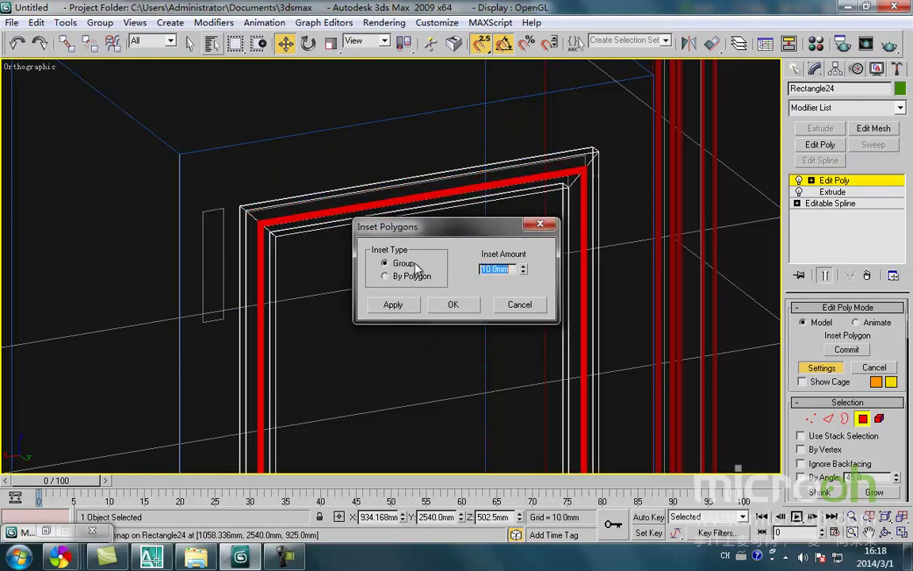
{"action": "left_click", "coordinate": [467, 311]}
{"action": "middle_click_drag", "start_coordinate": [427, 247], "coordinate": [409, 270]}
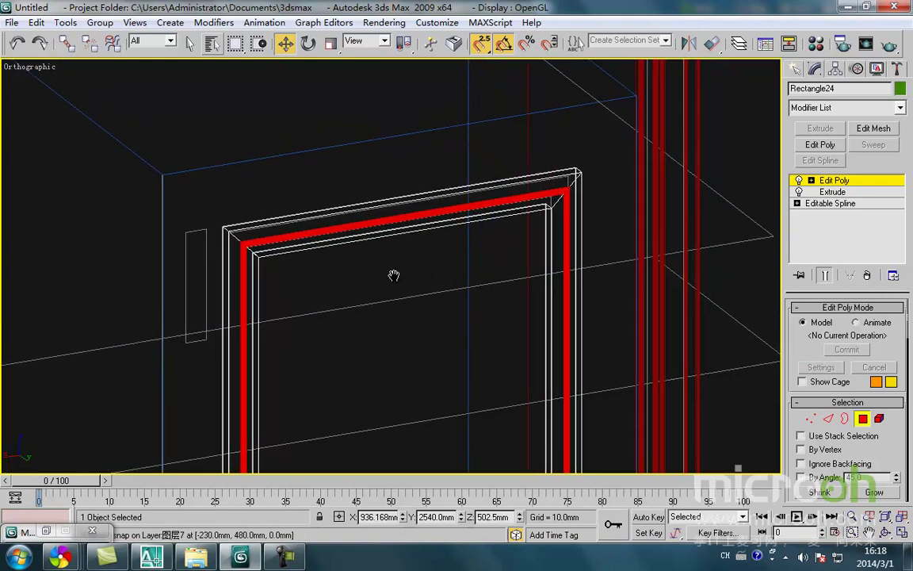
{"action": "key", "text": "k"}
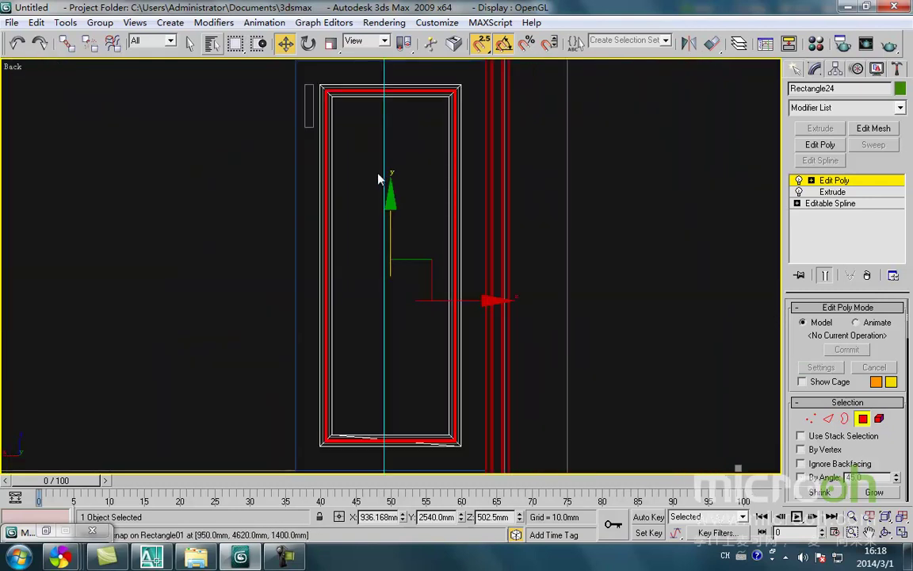
{"action": "scroll", "coordinate": [346, 193], "scroll_direction": "up", "scroll_amount": 8}
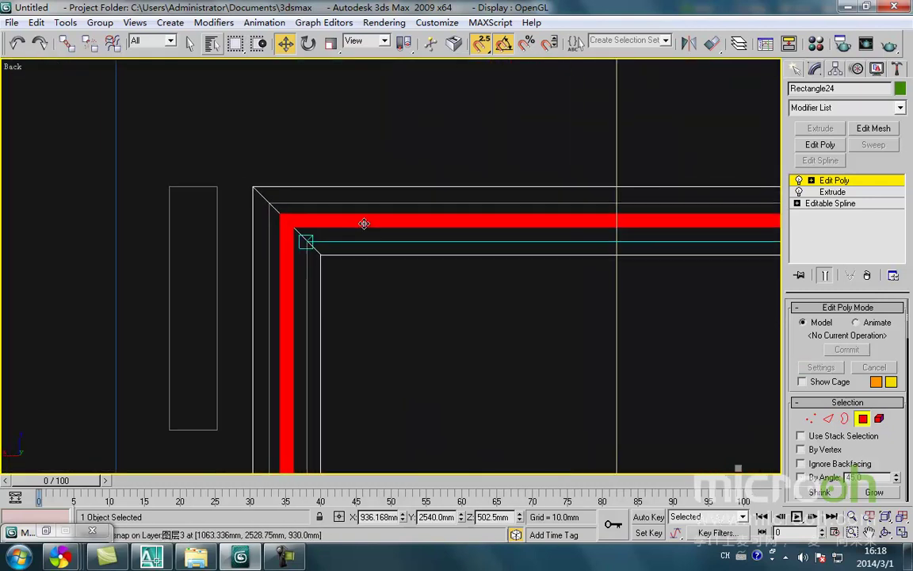
{"action": "key", "text": "ctrl+z"}
Step: Inset the door frame's front polygon by 6.25 mm as a group, matching the drawing's inner outlines
{"action": "right_click", "coordinate": [362, 223]}
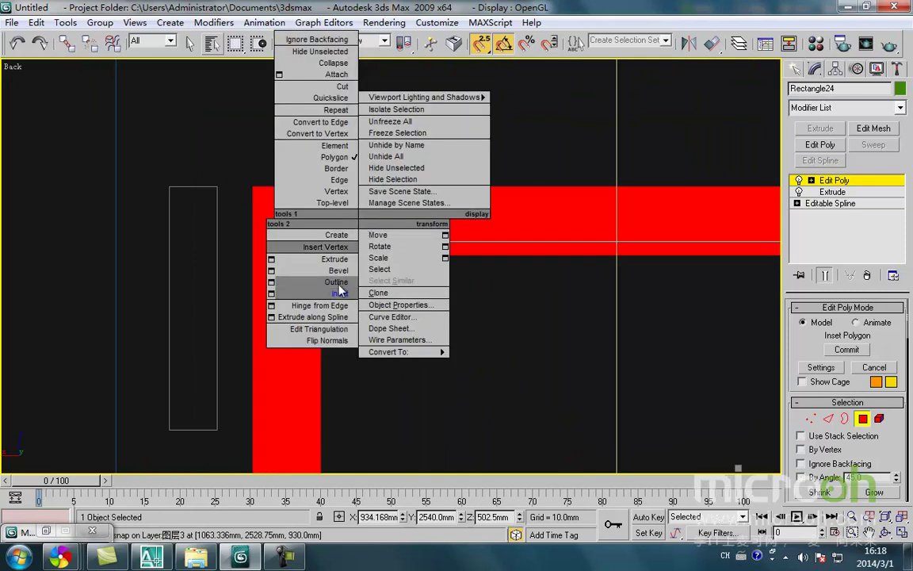
{"action": "left_click", "coordinate": [274, 294]}
{"action": "left_click_drag", "start_coordinate": [523, 272], "coordinate": [469, 371]}
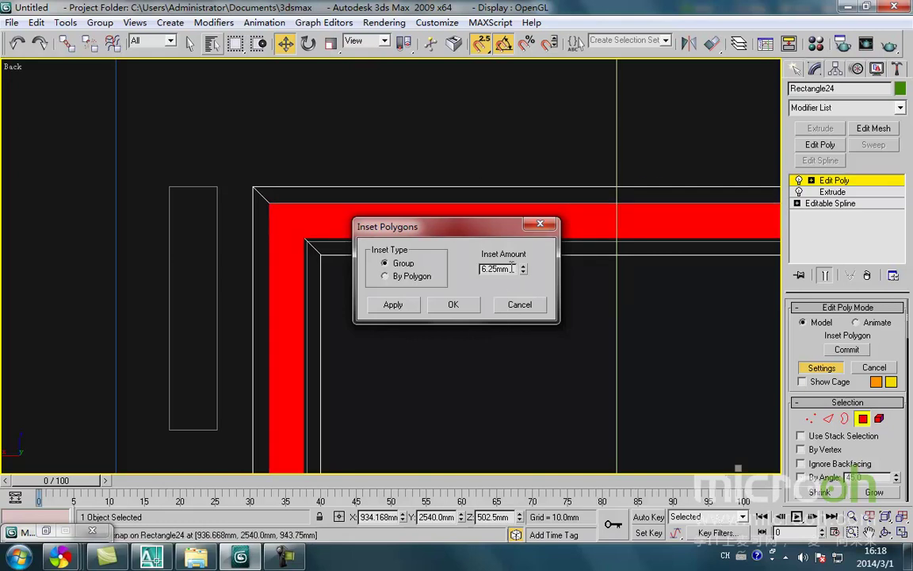
{"action": "left_click", "coordinate": [466, 309]}
Step: Extrude the inset front polygon 10 mm as a group and leave polygon level
{"action": "middle_click_drag", "start_coordinate": [405, 312], "coordinate": [310, 301]}
{"action": "scroll", "coordinate": [310, 301], "scroll_direction": "down", "scroll_amount": 6}
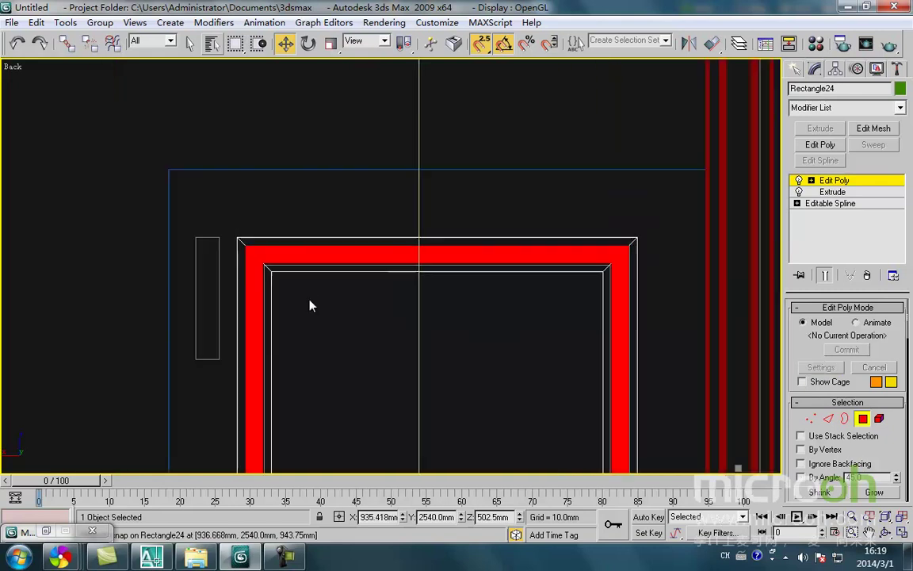
{"action": "middle_click_drag", "start_coordinate": [375, 321], "coordinate": [308, 255]}
{"action": "scroll", "coordinate": [307, 255], "scroll_direction": "down", "scroll_amount": 1}
{"action": "middle_click_drag", "start_coordinate": [328, 349], "coordinate": [565, 398], "text": "alt"}
{"action": "scroll", "coordinate": [453, 367], "scroll_direction": "up", "scroll_amount": 5}
{"action": "middle_click_drag", "start_coordinate": [208, 311], "coordinate": [212, 303]}
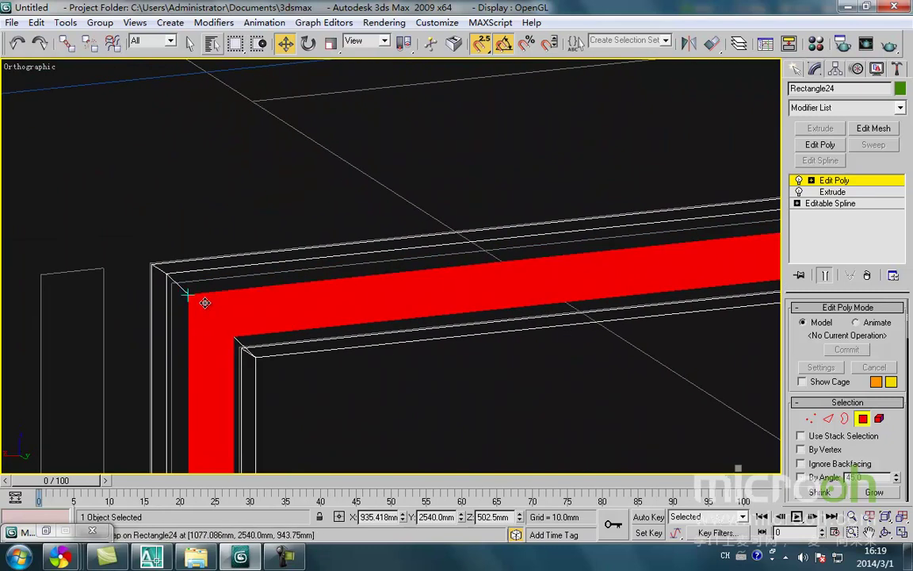
{"action": "right_click", "coordinate": [274, 324]}
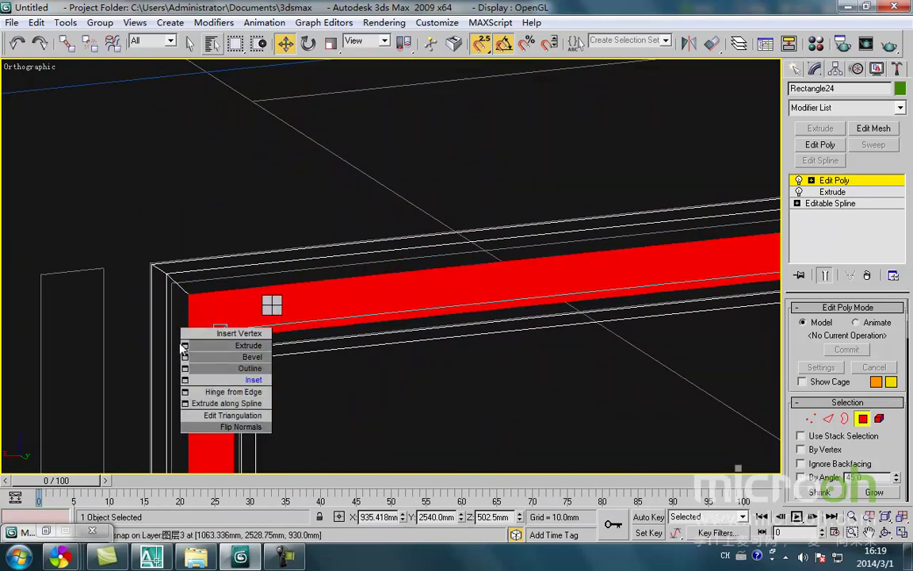
{"action": "mouse_move", "coordinate": [321, 322]}
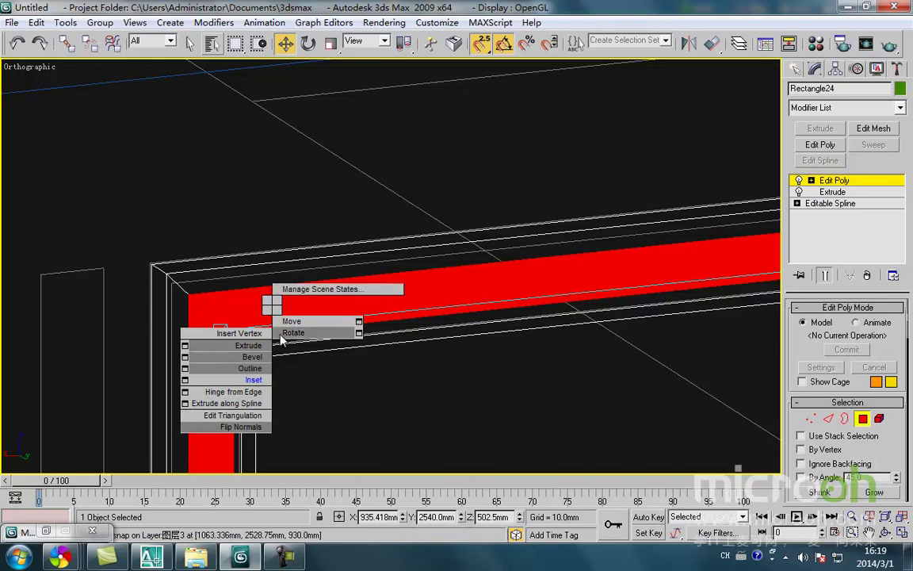
{"action": "left_click", "coordinate": [185, 346]}
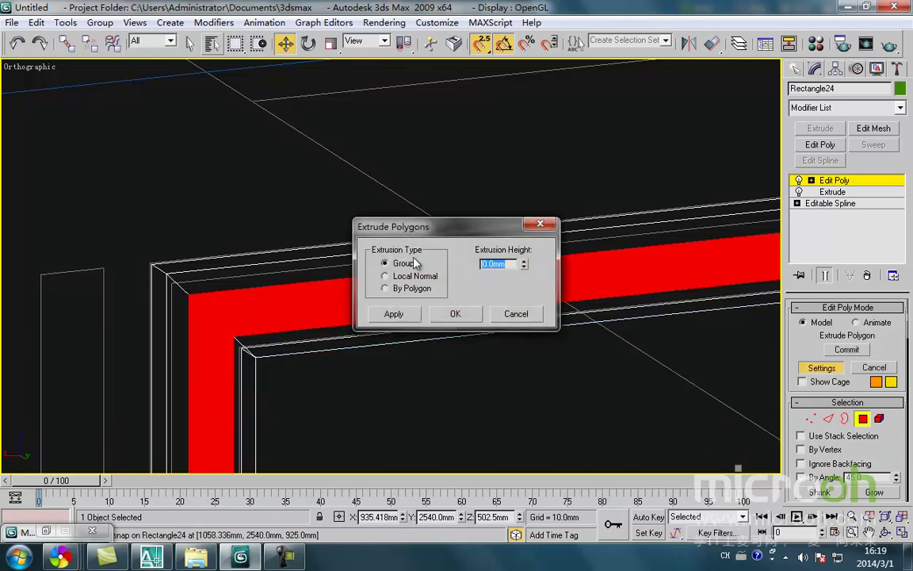
{"action": "type", "text": "1"}
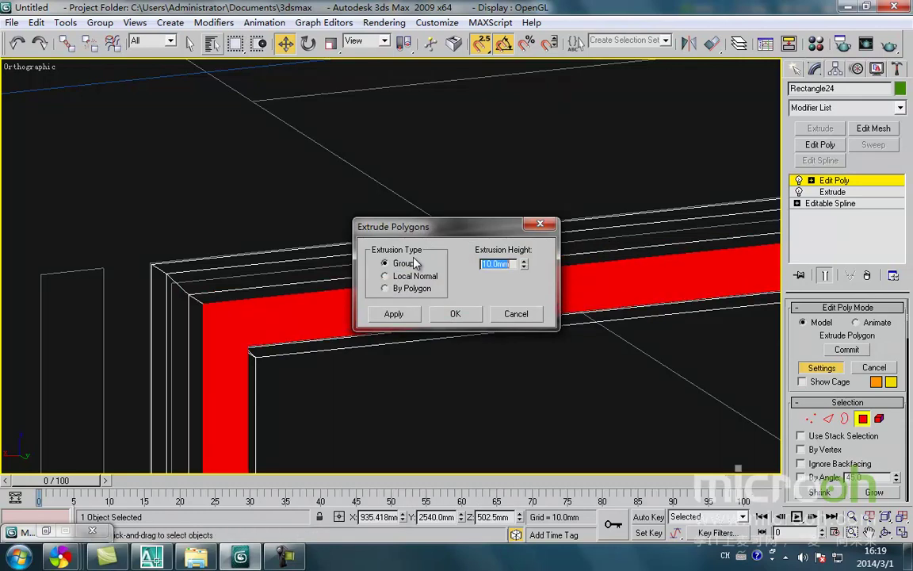
{"action": "left_click", "coordinate": [466, 316]}
{"action": "left_click", "coordinate": [863, 420]}
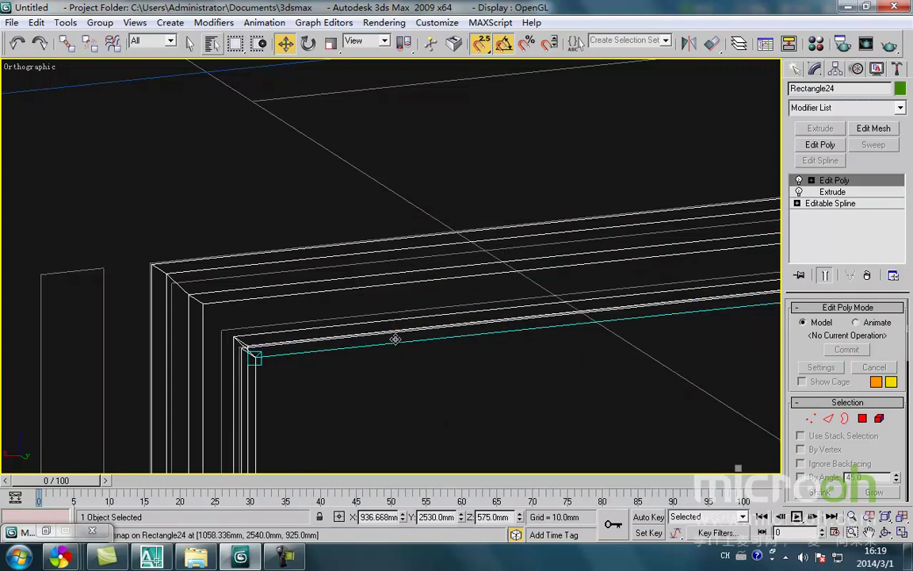
Step: Examine the stepped door frame on the cupboard in the shaded 3D view
{"action": "scroll", "coordinate": [393, 325], "scroll_direction": "down", "scroll_amount": 4}
{"action": "scroll", "coordinate": [387, 319], "scroll_direction": "down", "scroll_amount": 6}
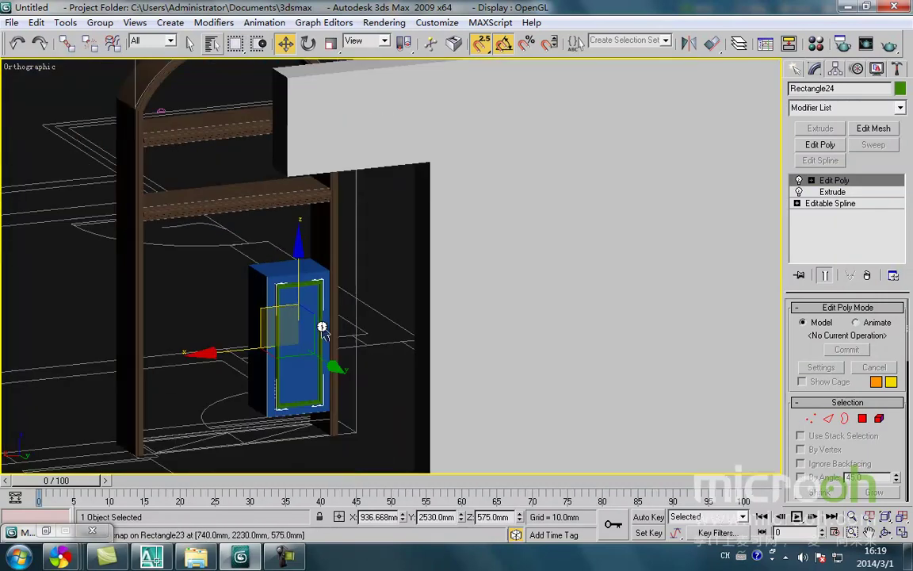
{"action": "scroll", "coordinate": [406, 380], "scroll_direction": "up", "scroll_amount": 5}
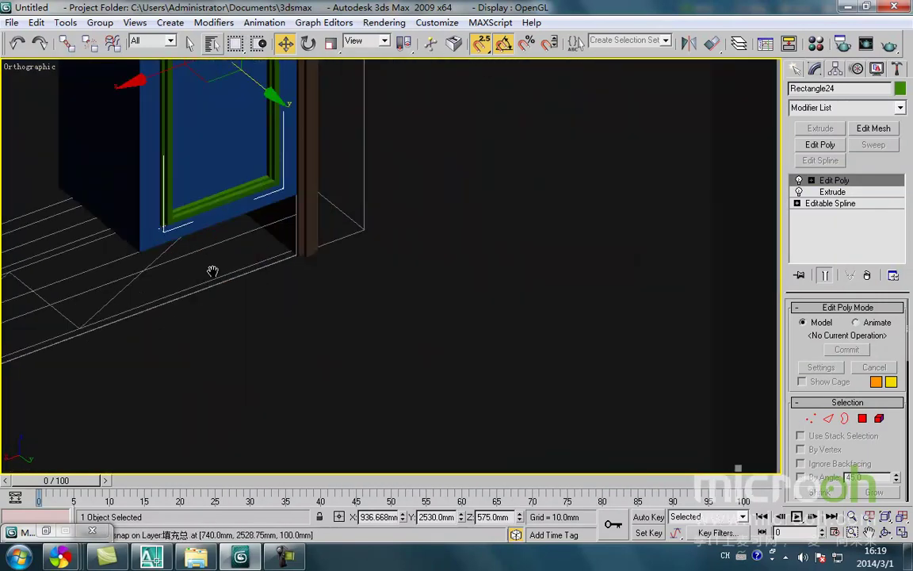
{"action": "middle_click_drag", "start_coordinate": [203, 254], "coordinate": [244, 313]}
{"action": "left_click", "coordinate": [468, 344]}
{"action": "scroll", "coordinate": [240, 254], "scroll_direction": "up", "scroll_amount": 4}
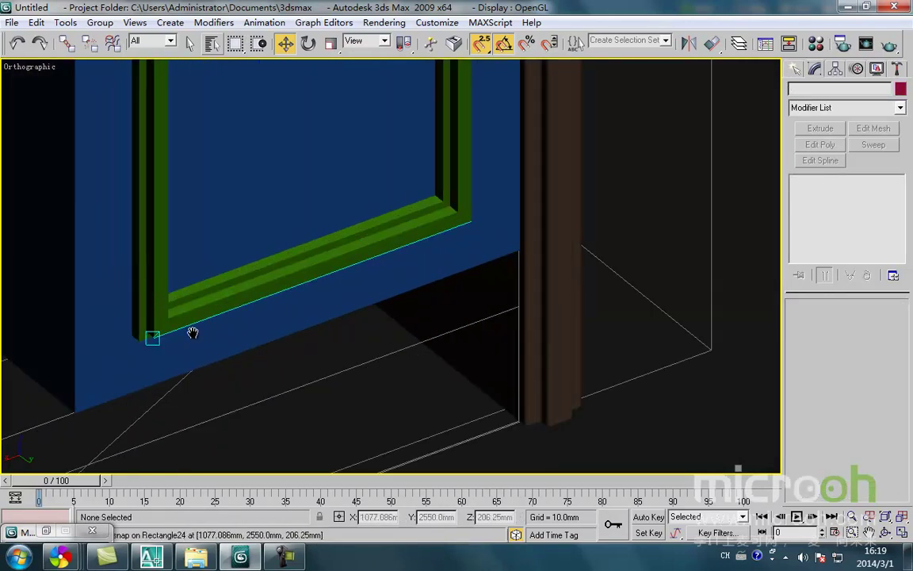
{"action": "scroll", "coordinate": [305, 379], "scroll_direction": "down", "scroll_amount": 1}
Step: Select the door frame, enter edge level and isolate it in the wireframe top view
{"action": "left_click", "coordinate": [241, 265]}
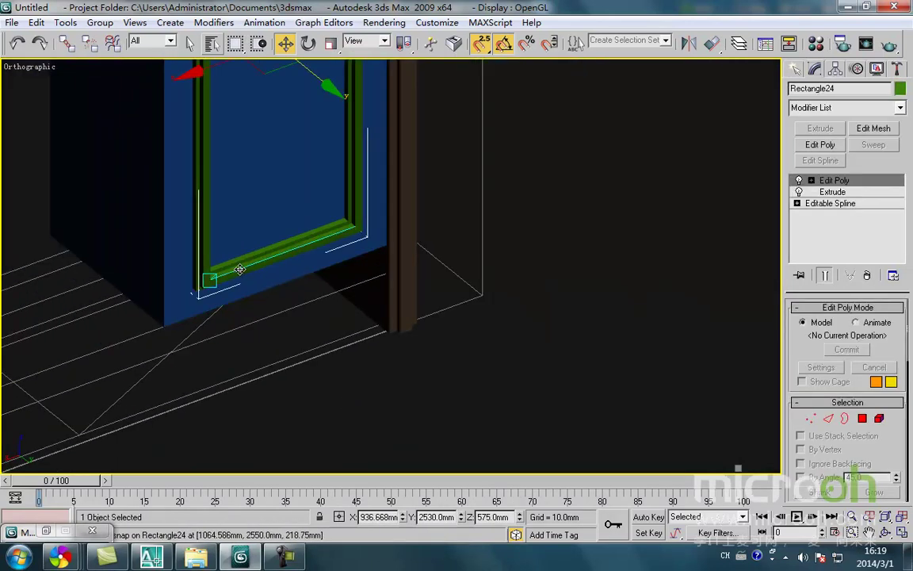
{"action": "scroll", "coordinate": [221, 299], "scroll_direction": "up", "scroll_amount": 4}
{"action": "key", "text": "F3"}
{"action": "mouse_move", "coordinate": [226, 351]}
{"action": "middle_mouse_down"}
{"action": "mouse_move", "coordinate": [227, 333]}
{"action": "mouse_move", "coordinate": [222, 374]}
{"action": "middle_mouse_up"}
{"action": "left_click", "coordinate": [829, 419]}
{"action": "middle_click_drag", "start_coordinate": [238, 328], "coordinate": [248, 377]}
{"action": "key", "text": "t"}
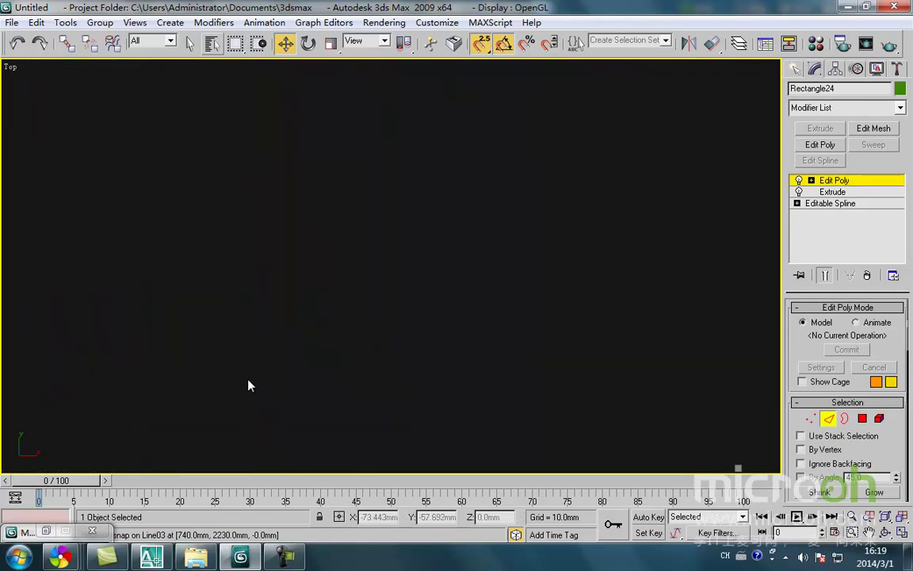
{"action": "key", "text": "alt+q"}
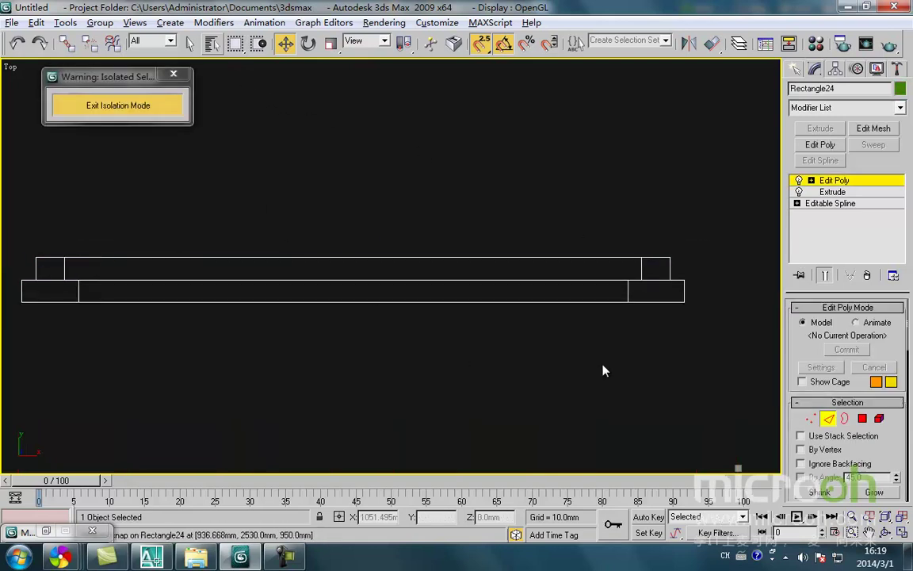
Step: Switch to window selection and select the door frame's edges on its raised front face and on the step below
{"action": "left_click", "coordinate": [260, 45]}
{"action": "left_click_drag", "start_coordinate": [11, 231], "coordinate": [712, 279]}
{"action": "middle_click_drag", "start_coordinate": [569, 301], "coordinate": [573, 301]}
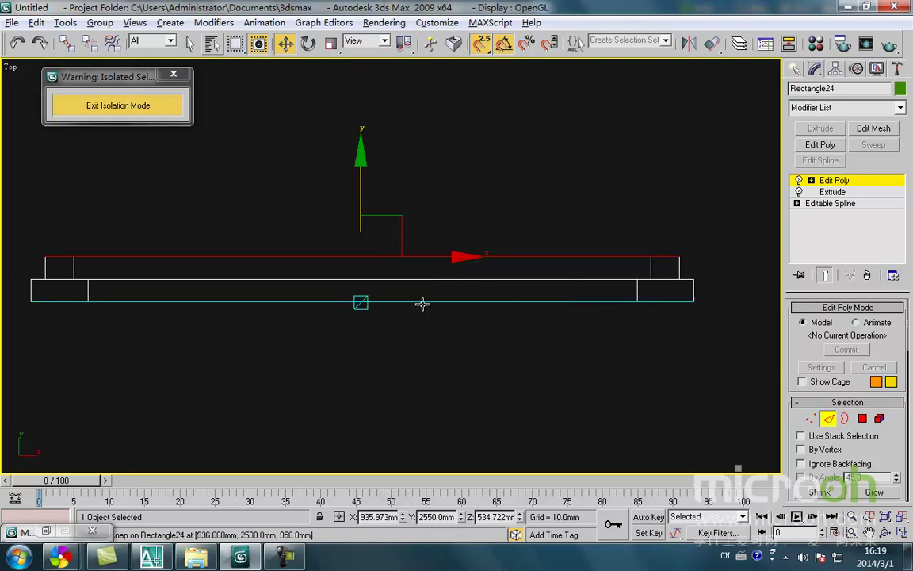
{"action": "left_click_drag", "start_coordinate": [10, 272], "coordinate": [734, 293]}
{"action": "scroll", "coordinate": [332, 391], "scroll_direction": "down", "scroll_amount": 2}
{"action": "middle_click_drag", "start_coordinate": [332, 391], "coordinate": [611, 315], "text": "alt"}
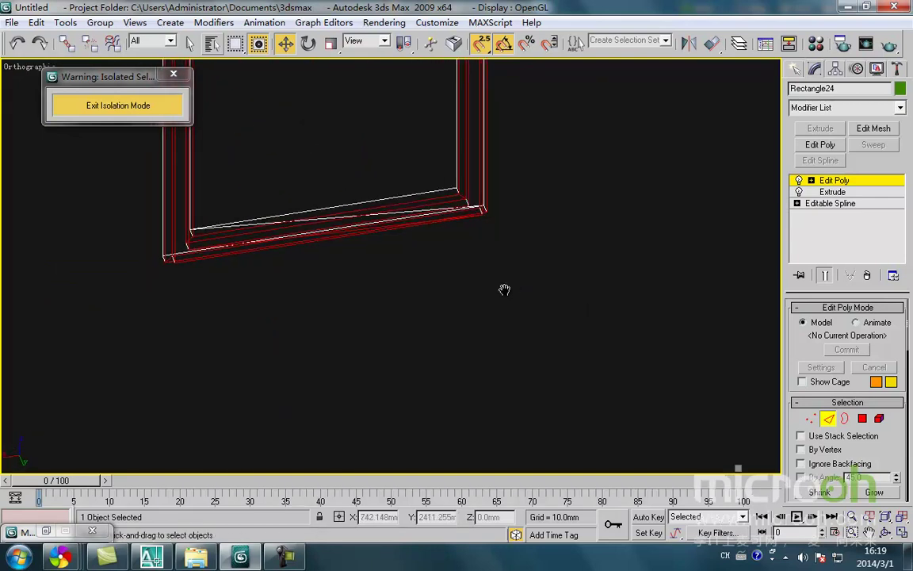